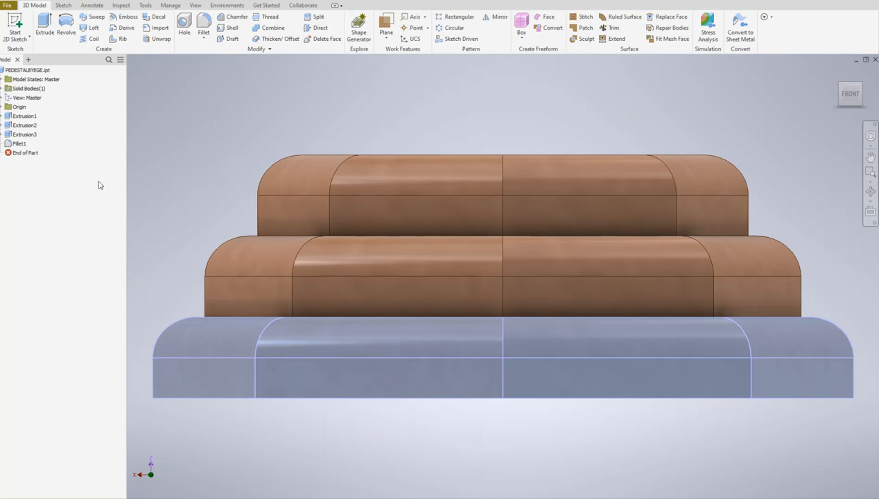
# Save the pedestal part as a new part file named BISHOPBYEGE
pyautogui.scroll(-3, 472, 130)
pyautogui.scroll(5, 471, 129)
pyautogui.moveTo(471, 147); pyautogui.dragTo(471, 271, button='middle')
pyautogui.scroll(3, 447, 296)
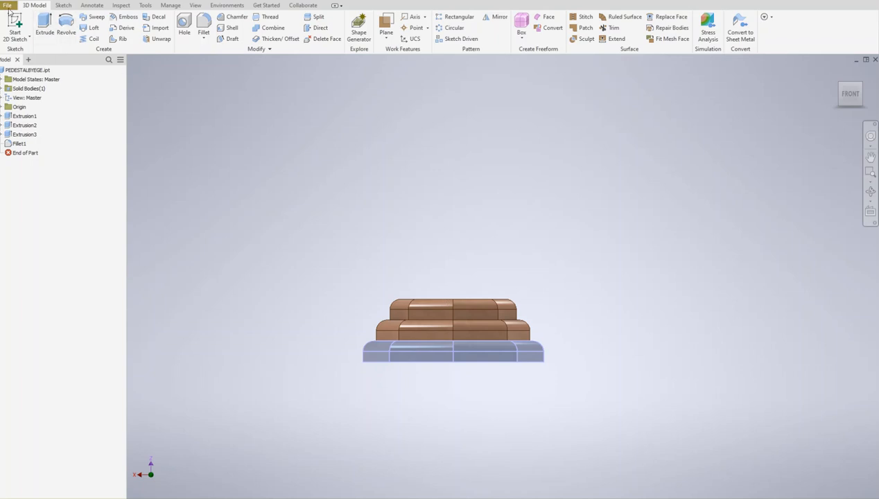
pyautogui.click(8, 6)
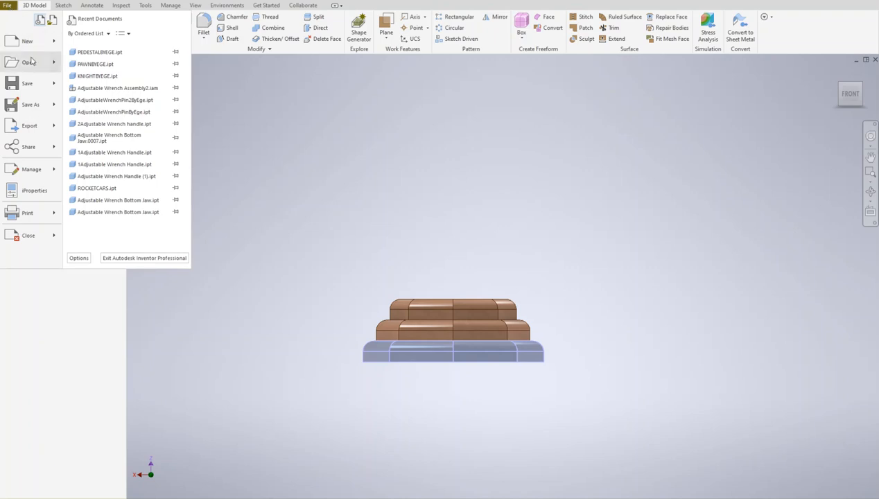
pyautogui.click(36, 105)
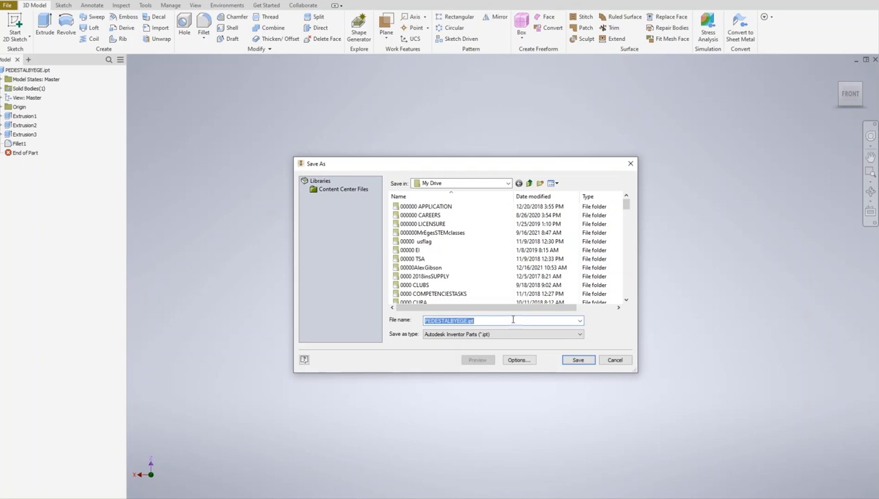
pyautogui.write('BISHOP')
pyautogui.write('BYEGE')
pyautogui.click(585, 361)
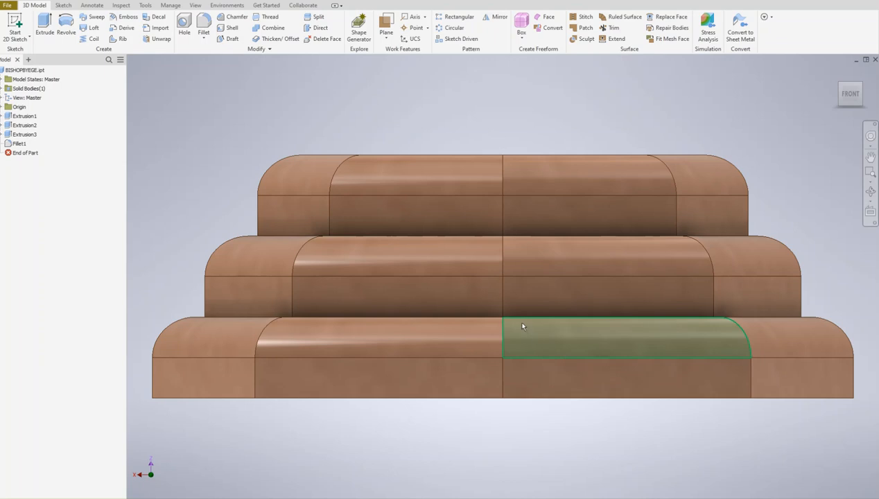
# Start a new 2D sketch on the XZ origin plane, with room above the pedestal
pyautogui.scroll(-8, 517, 319)
pyautogui.moveTo(521, 326); pyautogui.dragTo(463, 336, button='middle')
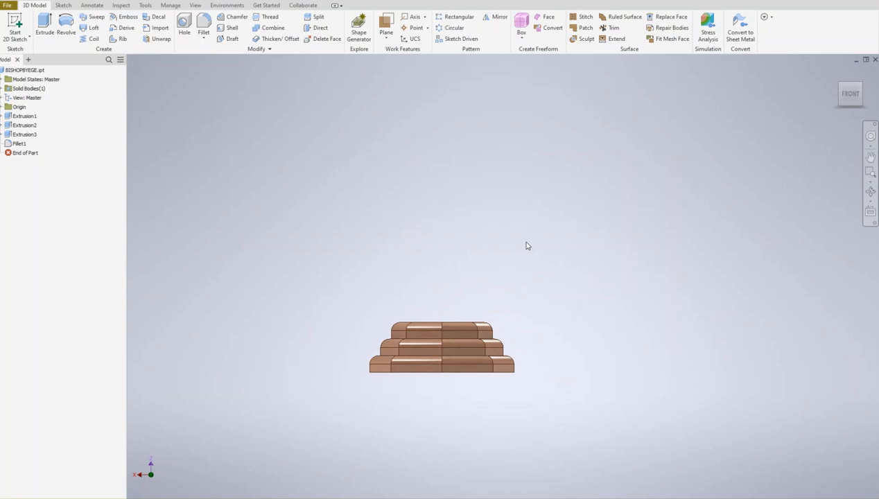
pyautogui.click(3, 108)
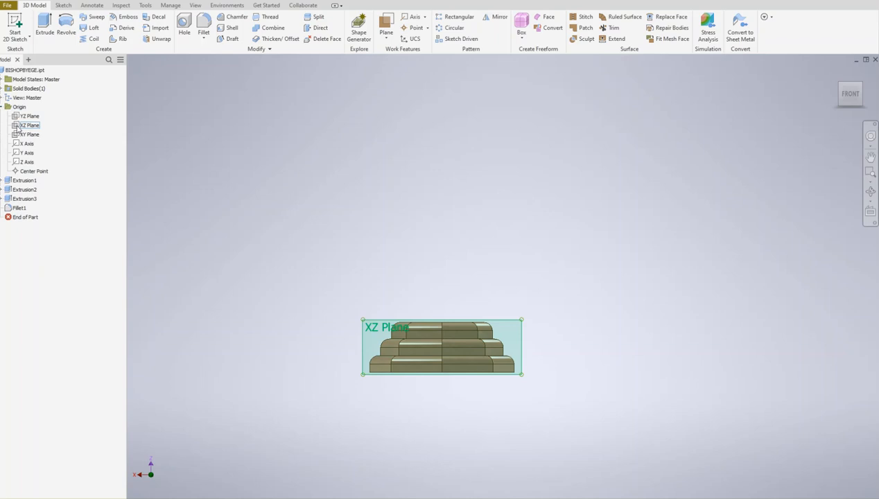
pyautogui.click(18, 128)
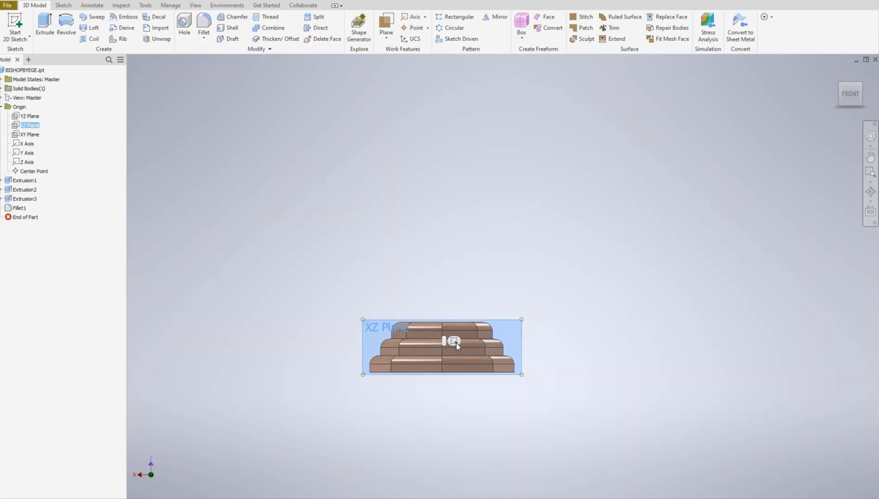
pyautogui.press('s')
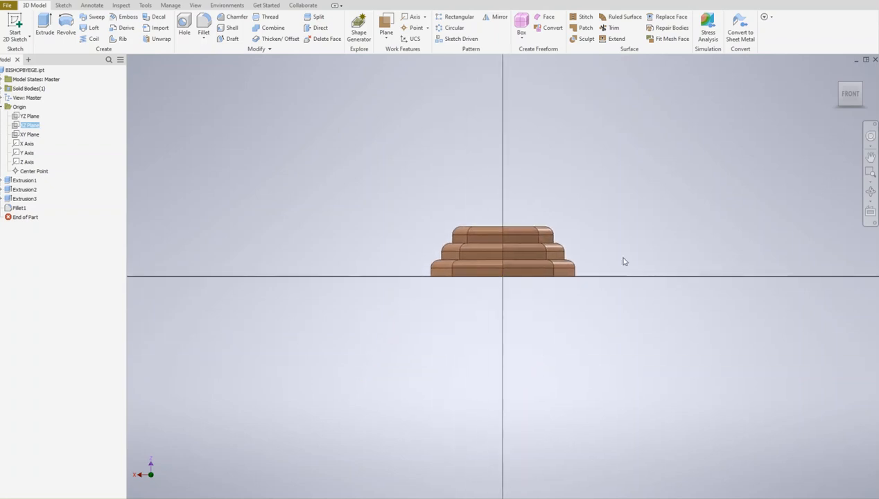
pyautogui.moveTo(630, 179)
pyautogui.mouseDown(button='middle')
pyautogui.moveTo(597, 234)
pyautogui.moveTo(575, 321)
pyautogui.moveTo(581, 328)
pyautogui.mouseUp(button='middle')
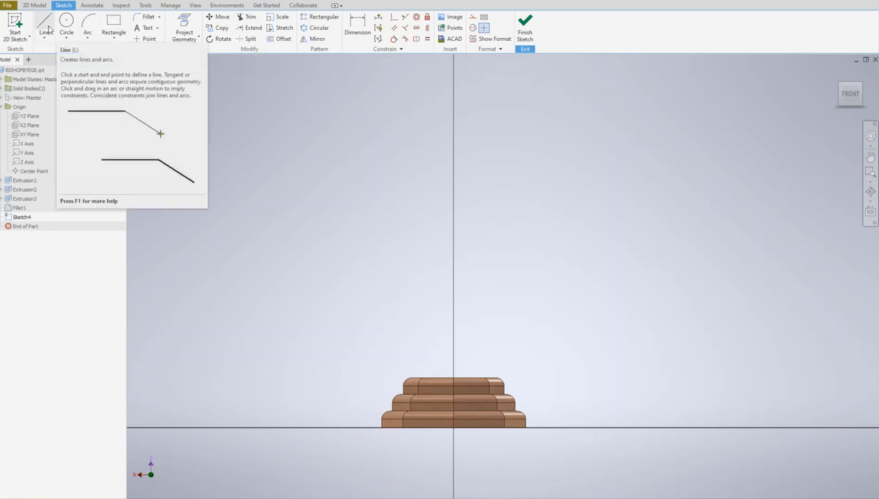
# Draw a 1.25 in horizontal line leftward from the pedestal's top centre and a 5.32 in vertical line upward from its end
pyautogui.click(45, 28)
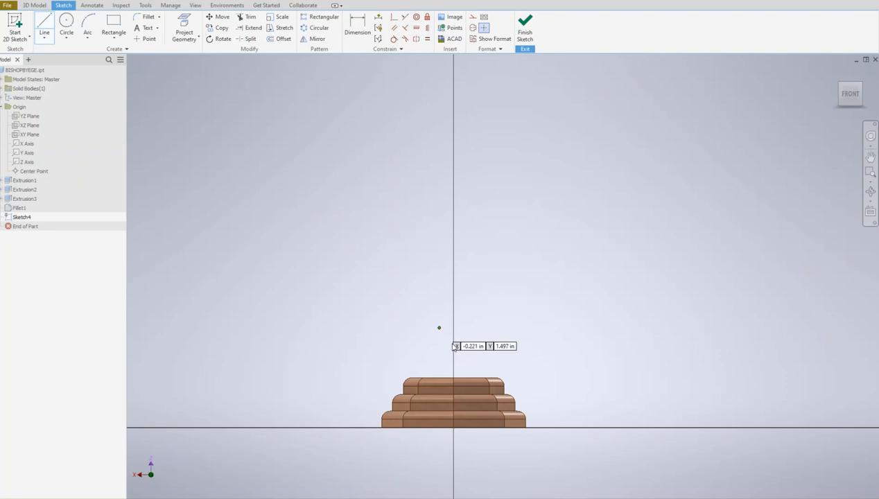
pyautogui.click(453, 378)
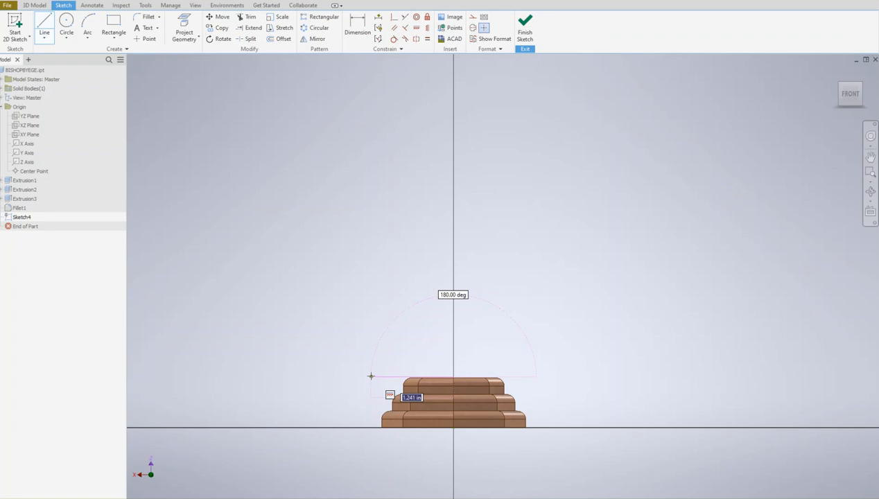
pyautogui.write('1.25')
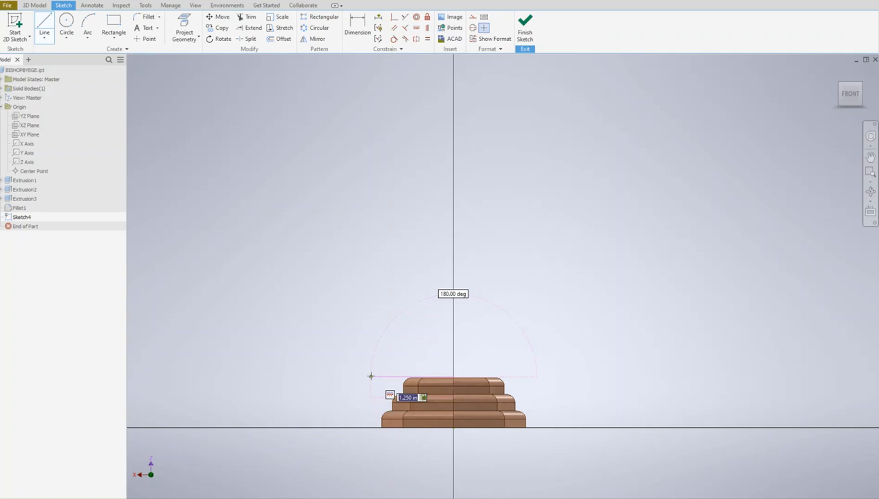
pyautogui.press('Return')
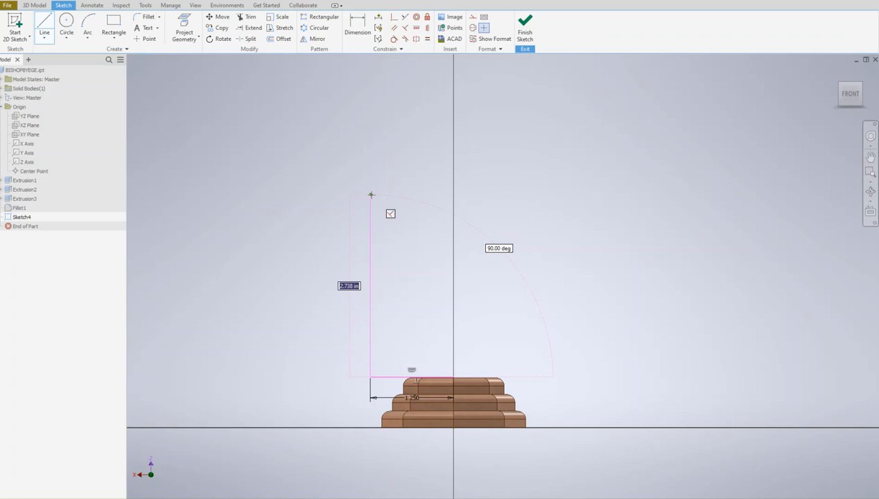
pyautogui.press('BackSpace')
pyautogui.write('5.32')
pyautogui.press('Return')
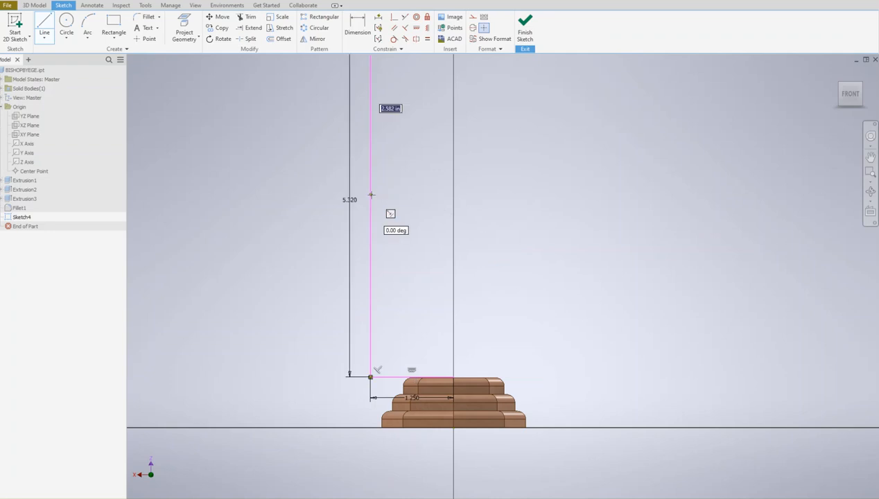
# Continue the outline with a 2.5 in horizontal top line to the right and a 5.32 in vertical line back down
pyautogui.scroll(5, 406, 191)
pyautogui.scroll(-10, 409, 196)
pyautogui.scroll(-3, 409, 199)
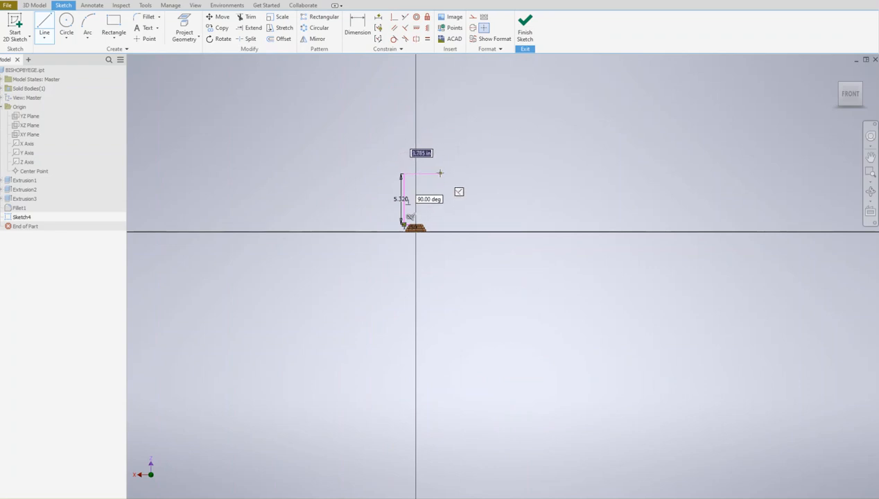
pyautogui.write('2.5')
pyautogui.press('Return')
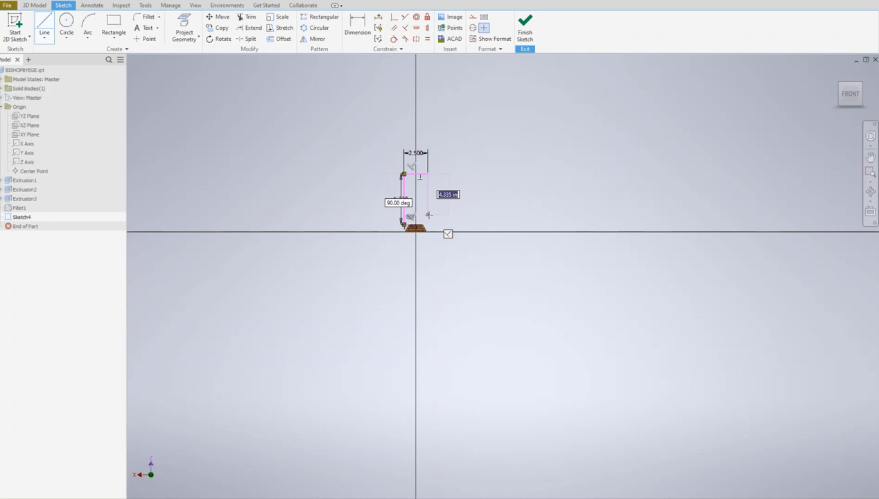
pyautogui.write('5.32')
pyautogui.press('Return')
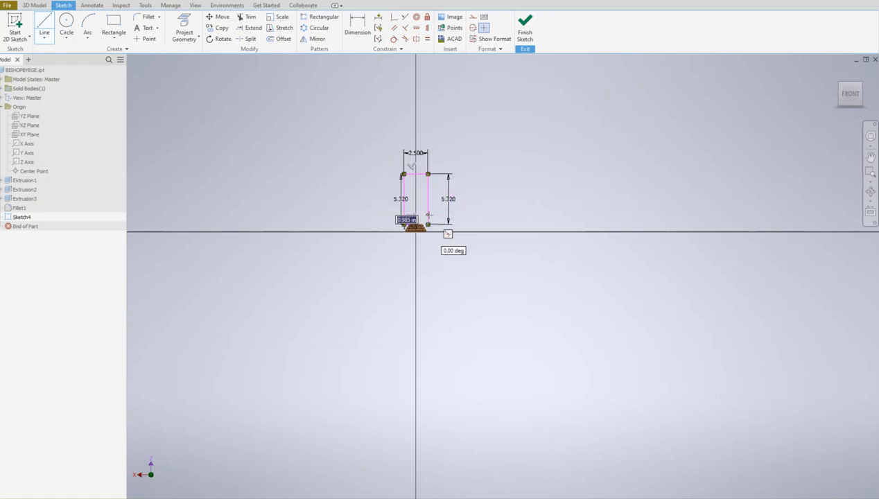
# Close the rectangle by joining its lower right corner to the starting point at the pedestal's top centre, and end the line
pyautogui.scroll(-2, 424, 210)
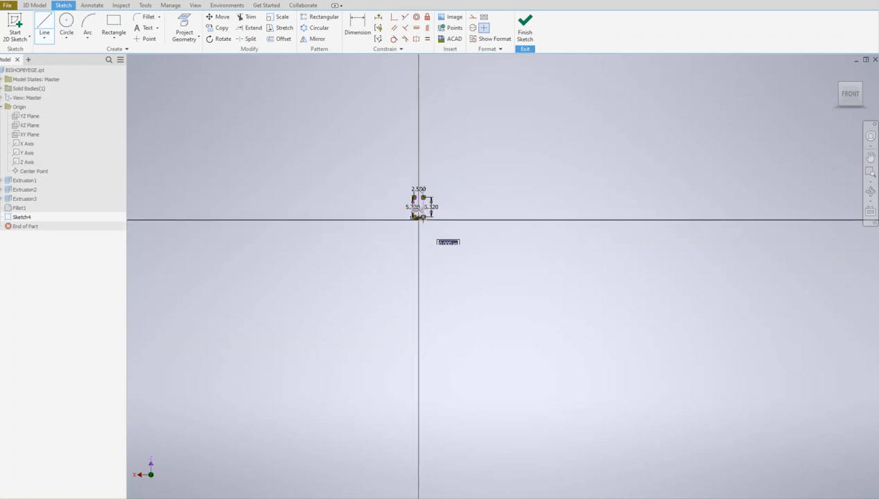
pyautogui.scroll(5, 424, 214)
pyautogui.scroll(3, 424, 216)
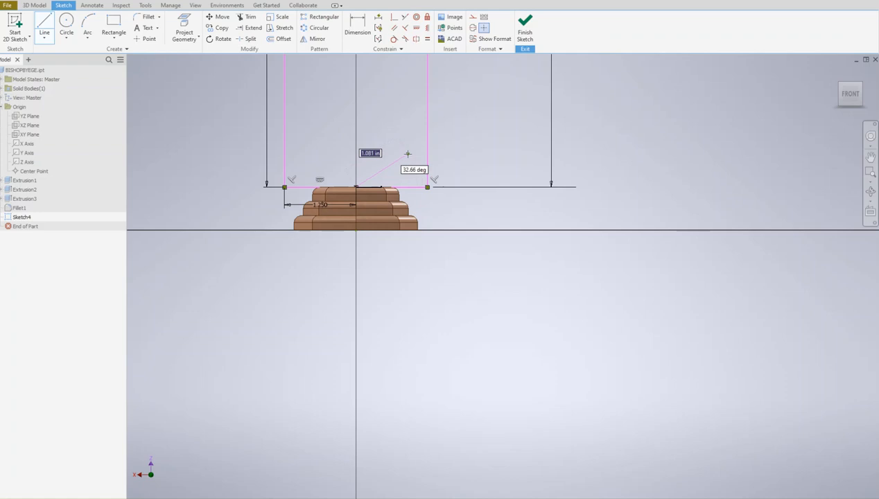
pyautogui.press('Escape')
pyautogui.scroll(-4, 444, 151)
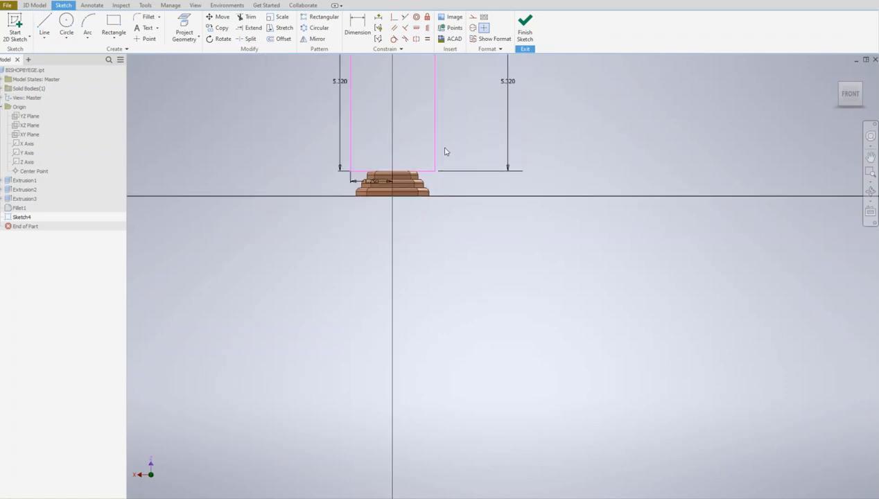
pyautogui.moveTo(444, 152); pyautogui.dragTo(465, 254, button='middle')
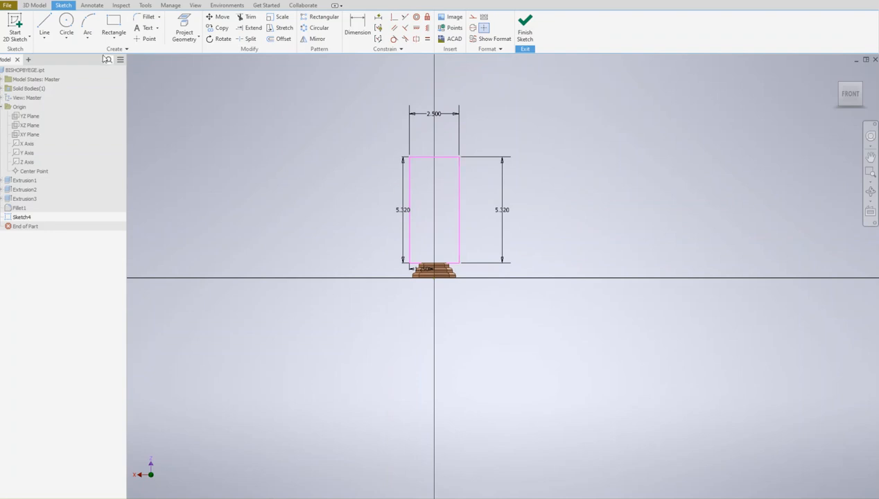
# Draw a vertical centre line from the midpoint of the rectangle's bottom edge to the midpoint of its top edge
pyautogui.click(43, 26)
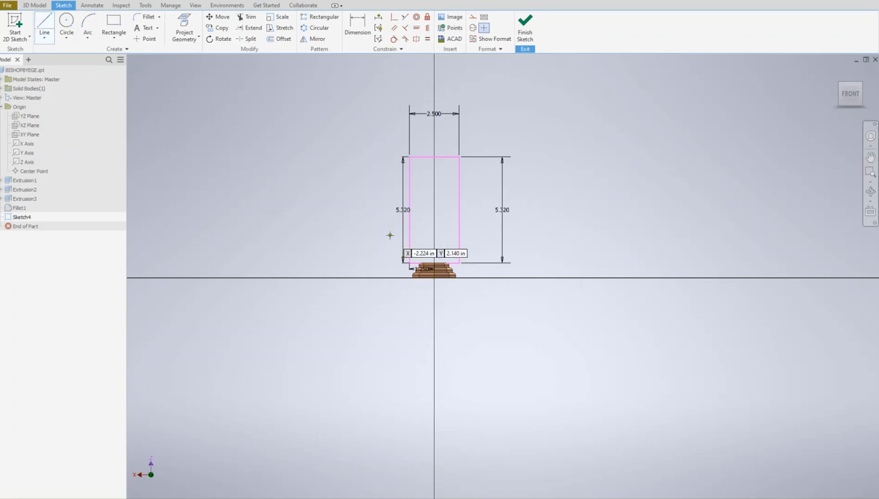
pyautogui.click(431, 264)
pyautogui.click(434, 157)
pyautogui.moveTo(487, 134)
pyautogui.mouseDown(button='middle')
pyautogui.moveTo(474, 150)
pyautogui.moveTo(493, 125)
pyautogui.mouseUp(button='middle')
pyautogui.scroll(1, 451, 165)
pyautogui.scroll(-3, 450, 165)
pyautogui.scroll(6, 452, 165)
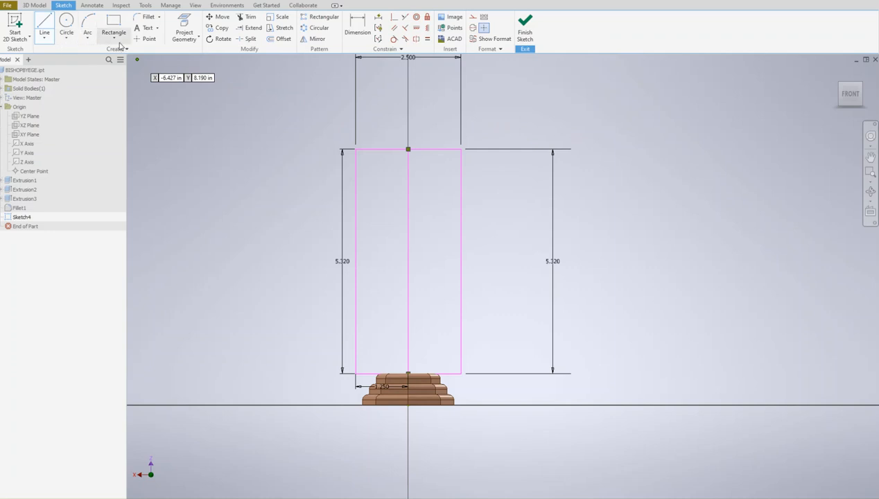
# Draw a control vertex spline from the centre line's top end down the right half, bulging outward and narrowing into a neck for the bishop's head
pyautogui.click(45, 39)
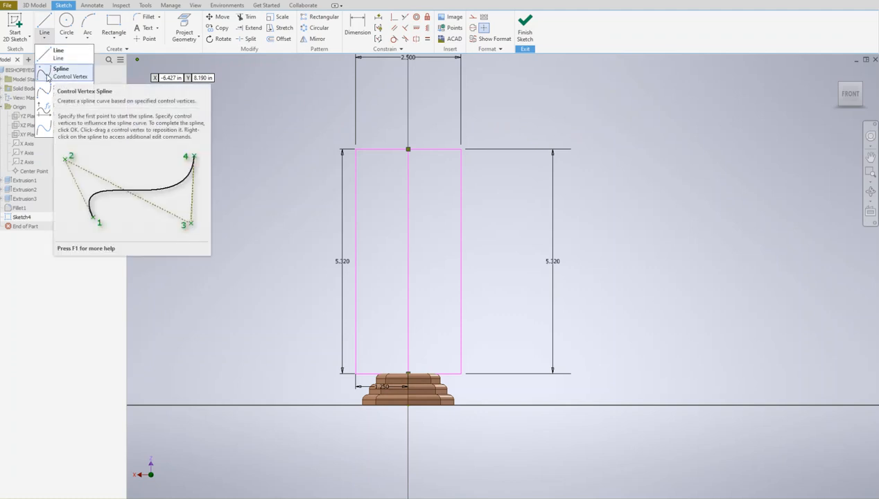
pyautogui.click(47, 73)
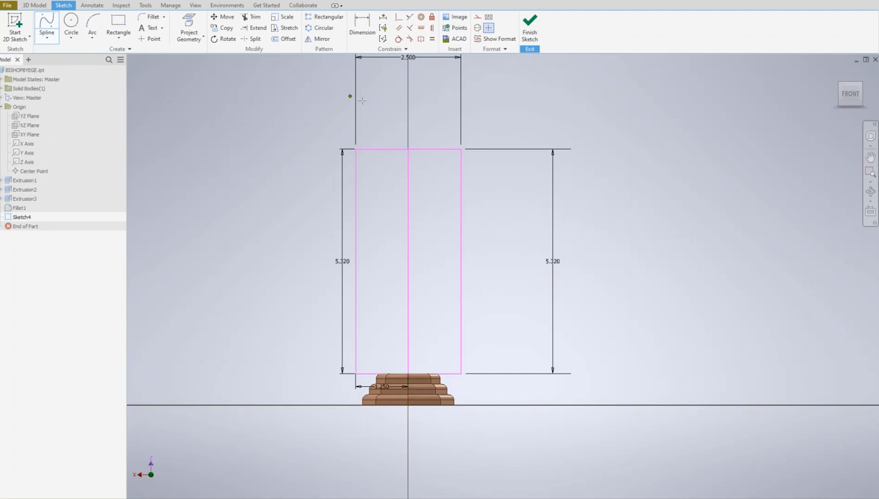
pyautogui.click(409, 149)
pyautogui.click(440, 181)
pyautogui.click(452, 206)
pyautogui.click(439, 226)
pyautogui.click(435, 228)
pyautogui.press('Return')
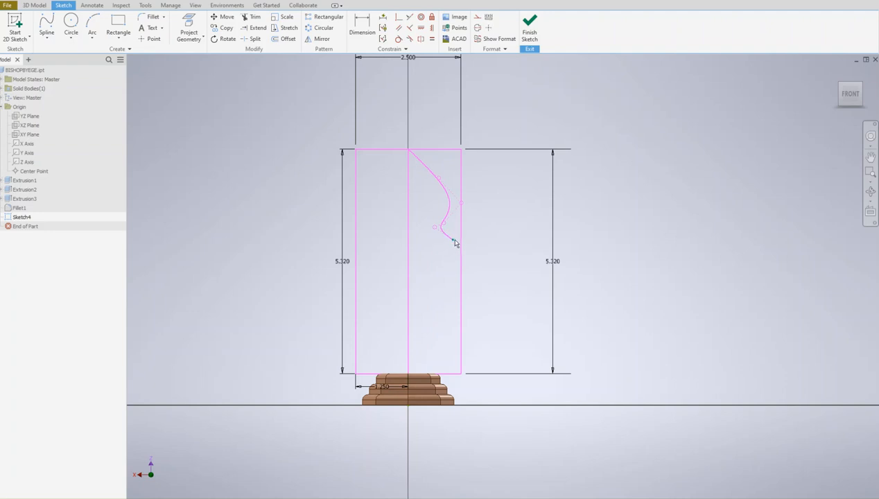
# Begin a second control vertex spline at the head curve's lower end, flaring to the rectangle's right edge and curving back inward as a collar
pyautogui.click(46, 26)
pyautogui.click(452, 239)
pyautogui.click(461, 247)
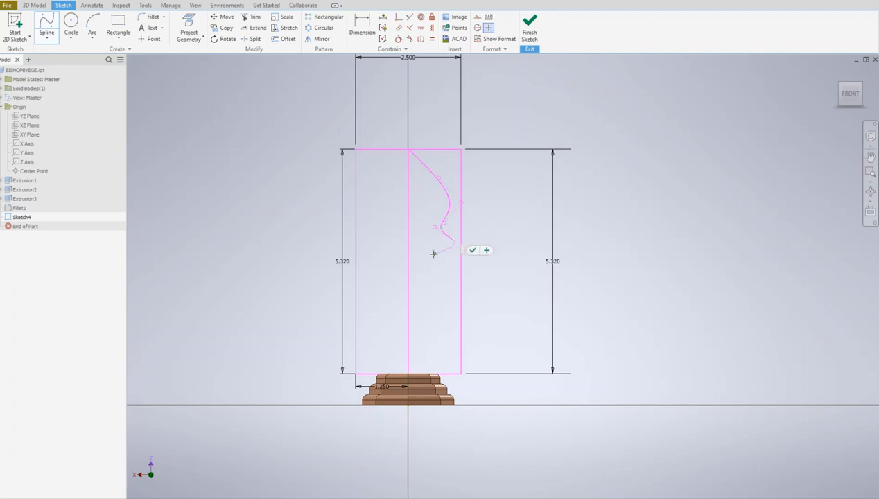
pyautogui.scroll(2, 439, 246)
pyautogui.scroll(-5, 423, 234)
pyautogui.scroll(4, 424, 232)
pyautogui.scroll(3, 420, 230)
pyautogui.click(424, 227)
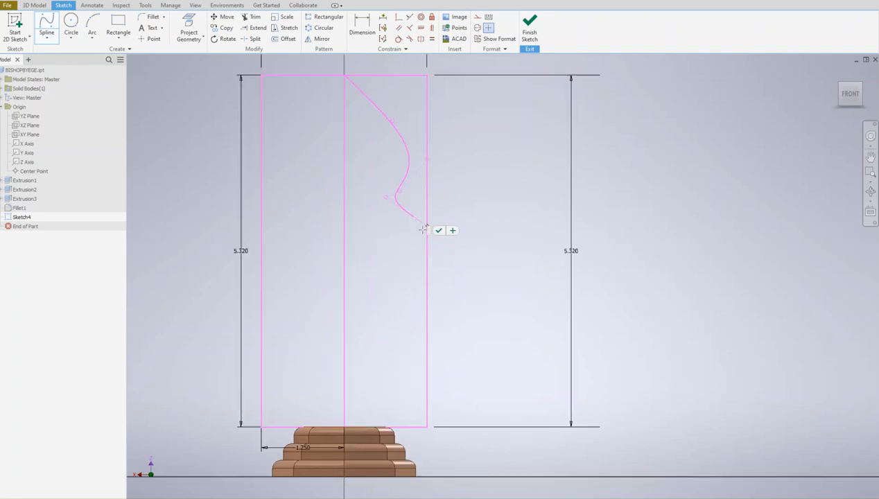
pyautogui.click(389, 236)
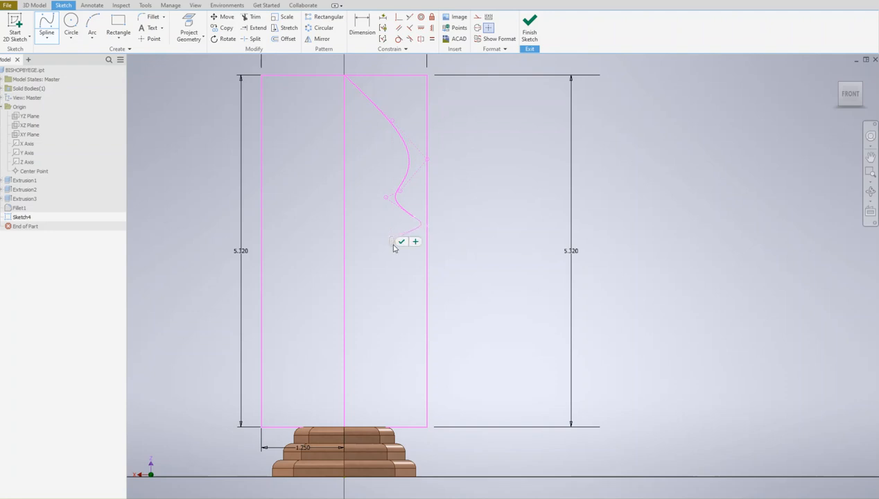
pyautogui.moveTo(389, 237); pyautogui.dragTo(355, 230, button='middle')
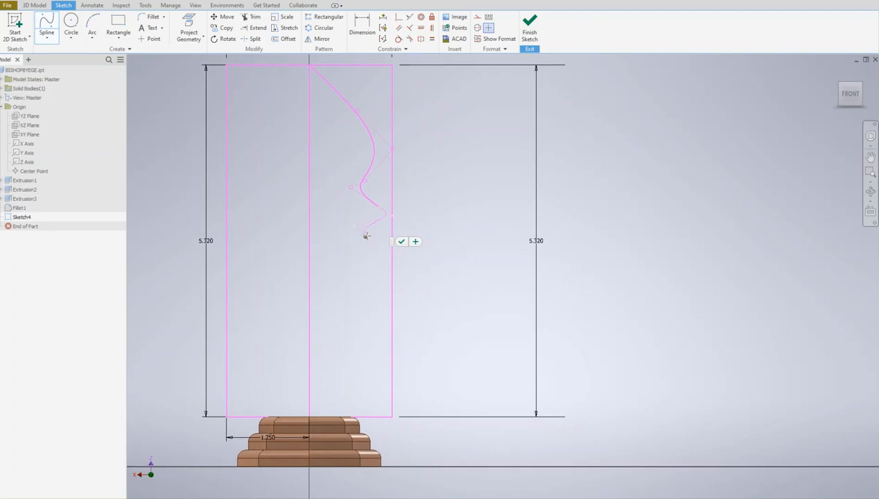
pyautogui.click(368, 236)
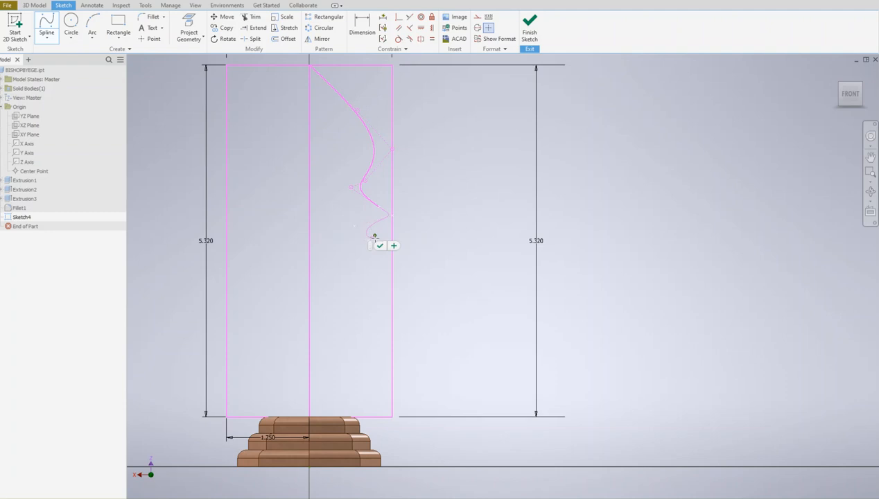
# Continue the second spline from the collar down to the rectangle's right edge and curve it inward to the pedestal's top centre
pyautogui.moveTo(360, 246); pyautogui.dragTo(329, 222, button='middle')
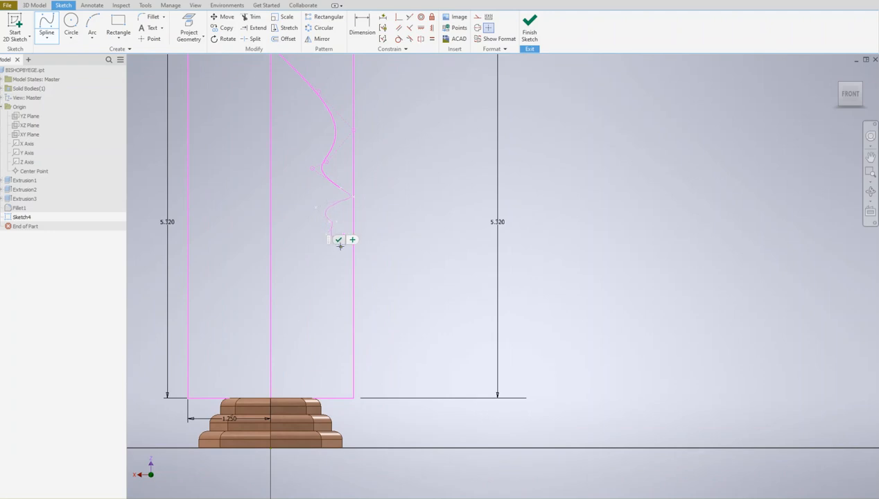
pyautogui.click(341, 260)
pyautogui.click(354, 305)
pyautogui.click(353, 326)
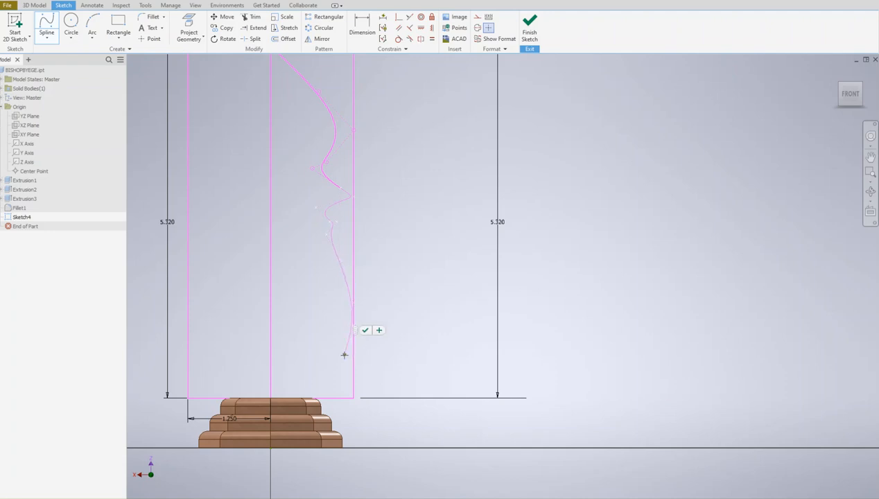
pyautogui.click(352, 358)
pyautogui.click(334, 385)
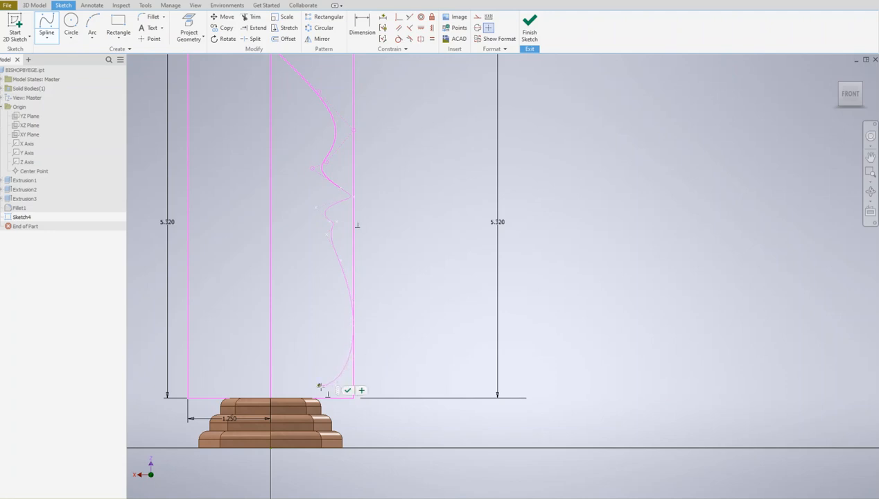
pyautogui.click(311, 399)
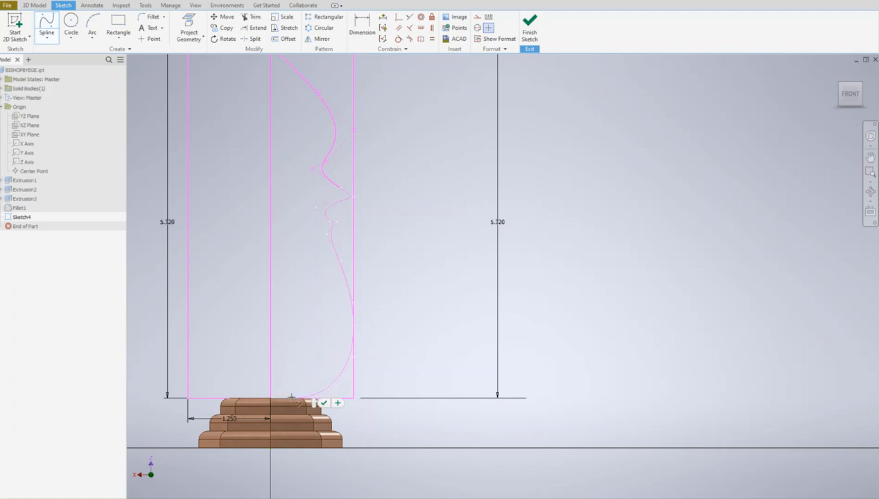
pyautogui.click(287, 398)
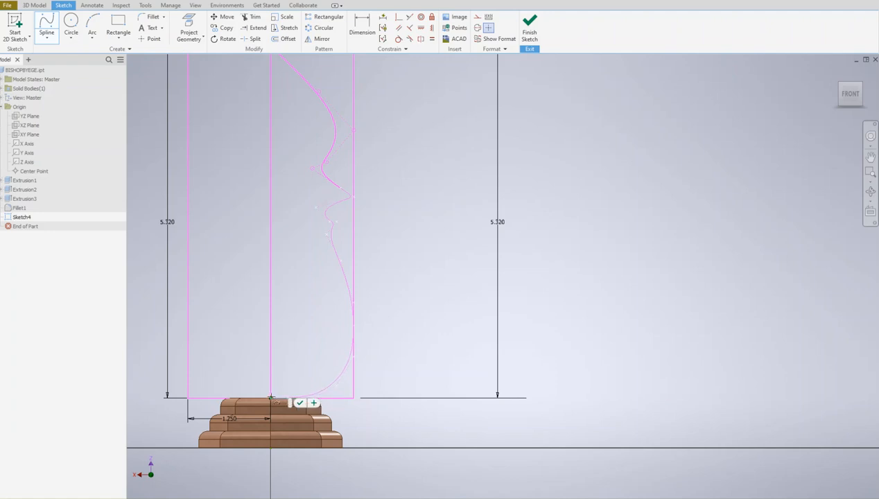
pyautogui.click(270, 398)
# Cancel the unfinished body spline and undo the head spline, keeping only the rectangle and its centre line
pyautogui.scroll(3, 272, 389)
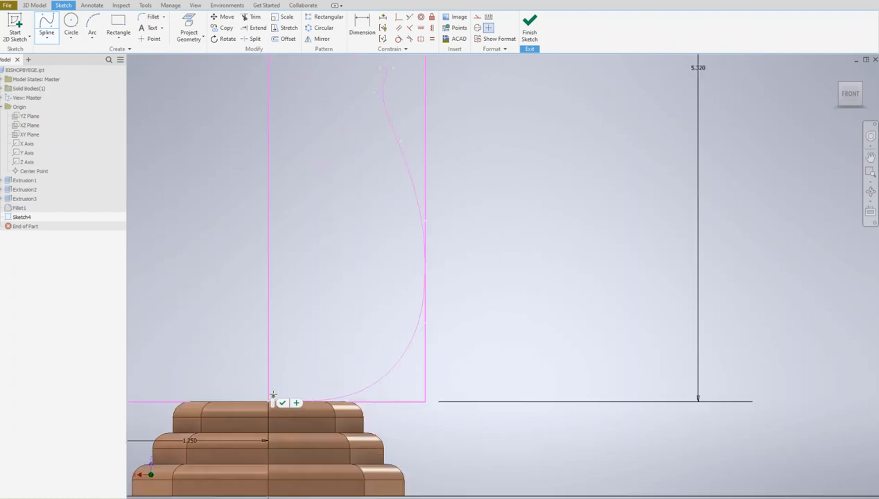
pyautogui.scroll(-4, 272, 393)
pyautogui.scroll(6, 271, 394)
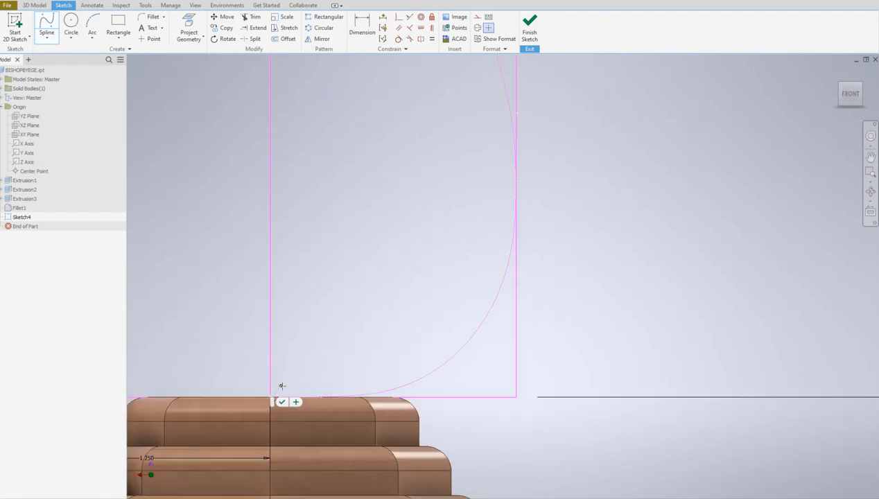
pyautogui.press('Escape')
pyautogui.press('Escape')
pyautogui.scroll(3, 320, 300)
pyautogui.scroll(-3, 324, 303)
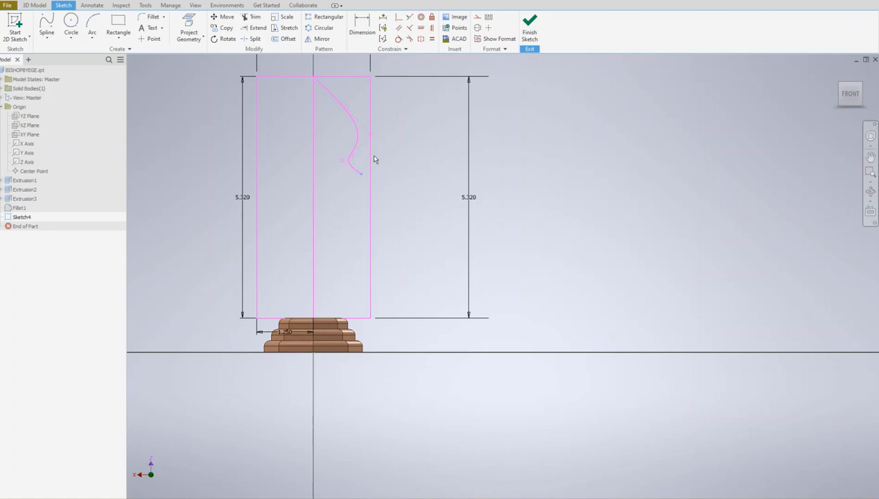
pyautogui.moveTo(345, 162); pyautogui.dragTo(360, 169, button='middle')
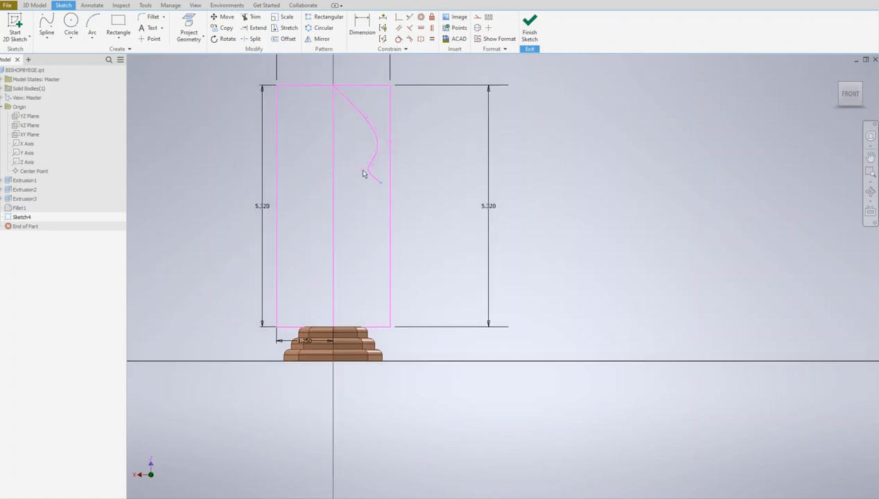
pyautogui.scroll(1, 355, 175)
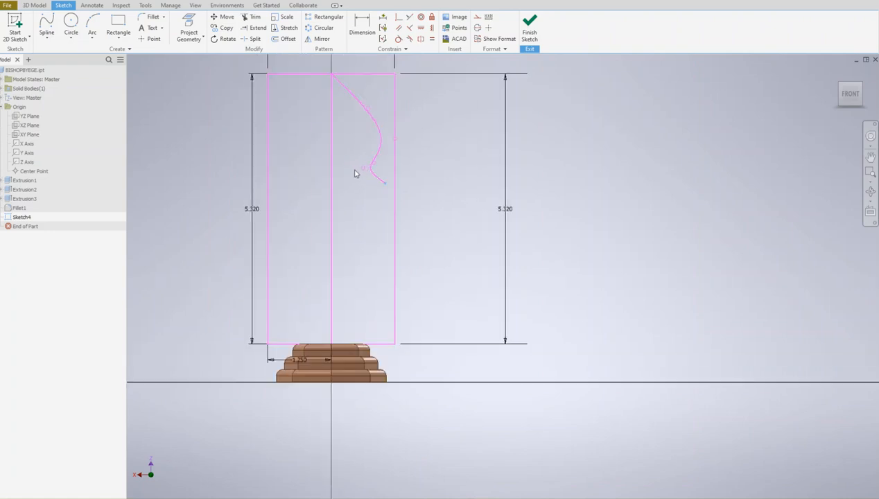
pyautogui.hotkey('ctrl', 'z')
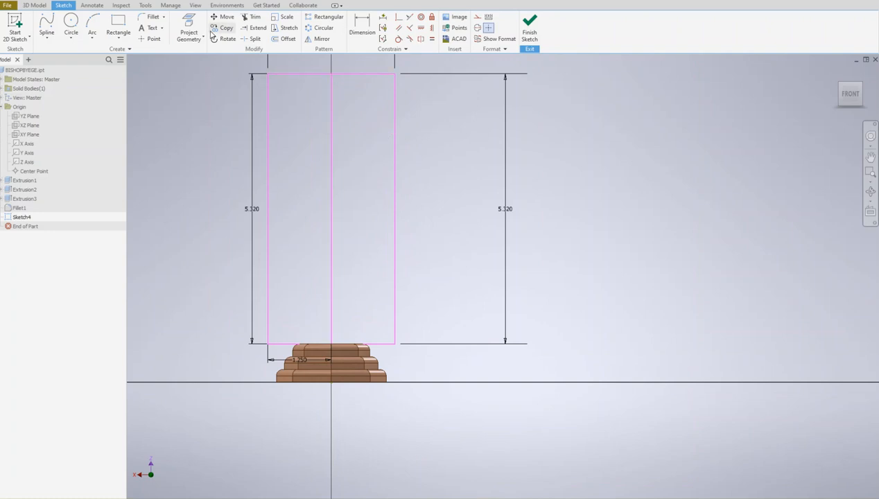
# Draw a control vertex spline from the centre line's top end, shaping the head, the narrow neck and the collar reaching the rectangle's right edge
pyautogui.click(47, 25)
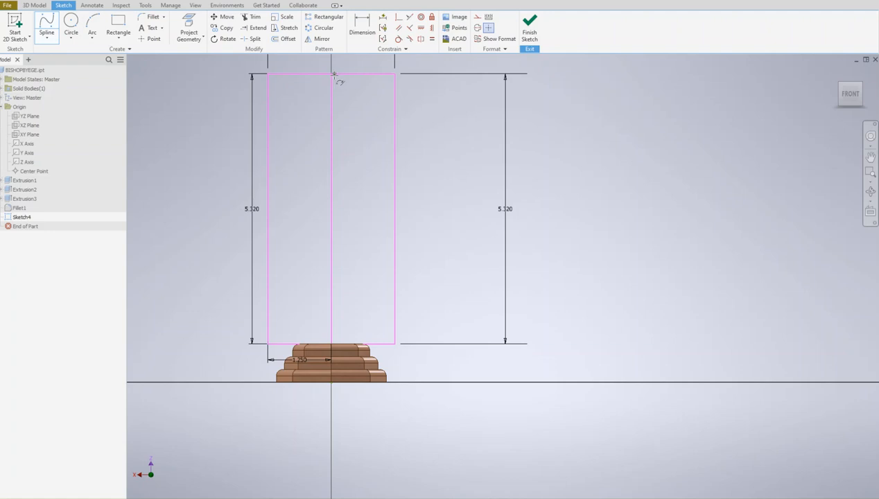
pyautogui.click(364, 112)
pyautogui.click(381, 139)
pyautogui.click(381, 154)
pyautogui.click(375, 172)
pyautogui.click(370, 180)
pyautogui.click(364, 184)
pyautogui.click(359, 188)
pyautogui.click(389, 201)
pyautogui.click(395, 212)
pyautogui.click(386, 238)
pyautogui.press('Return')
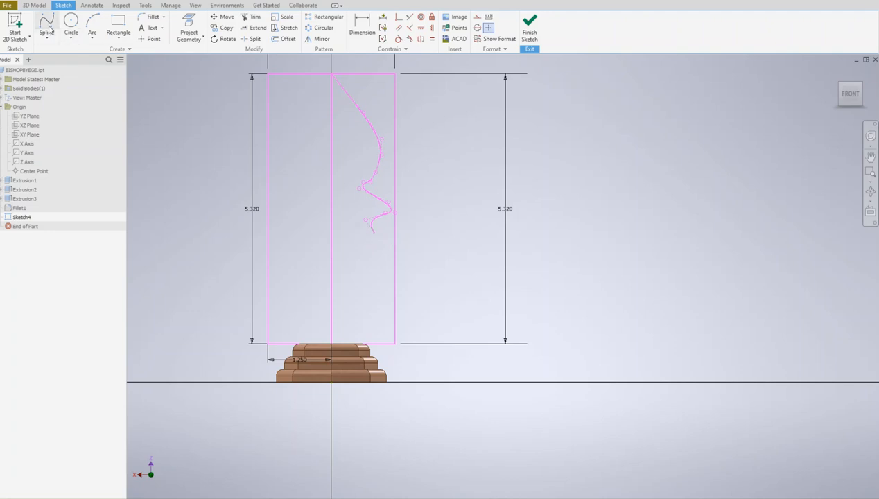
# Draw a second spline from the collar's lower end, bulging to the rectangle's right edge and ending at the centre line's base, and finish the sketch
pyautogui.click(378, 239)
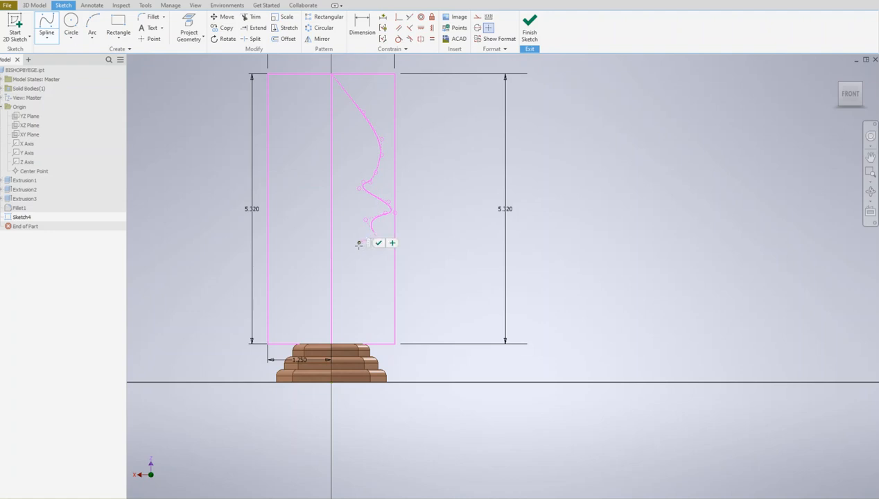
pyautogui.click(360, 243)
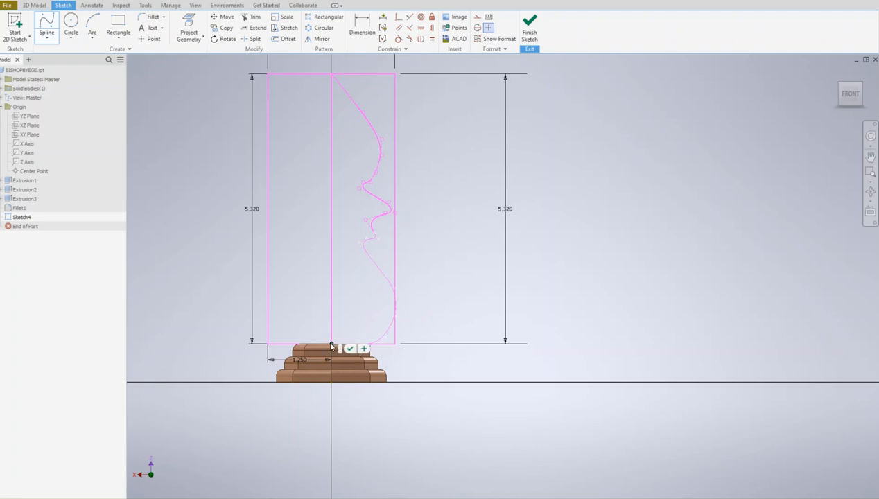
pyautogui.click(343, 349)
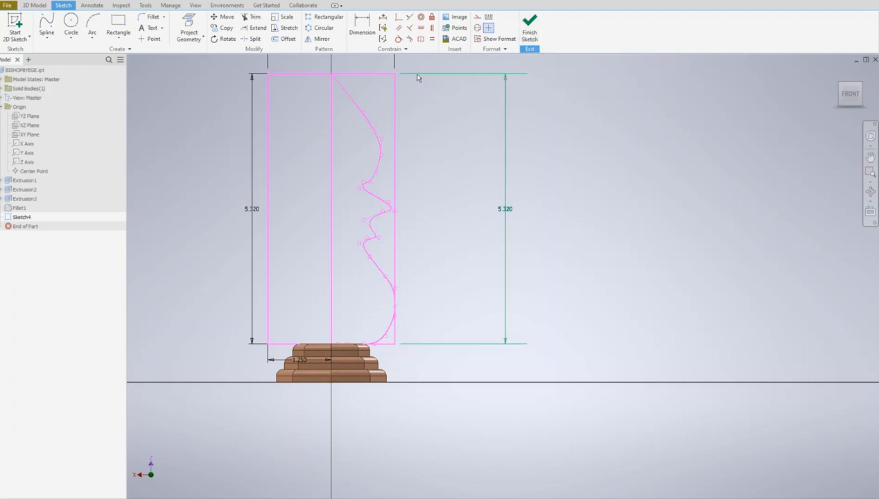
pyautogui.click(526, 35)
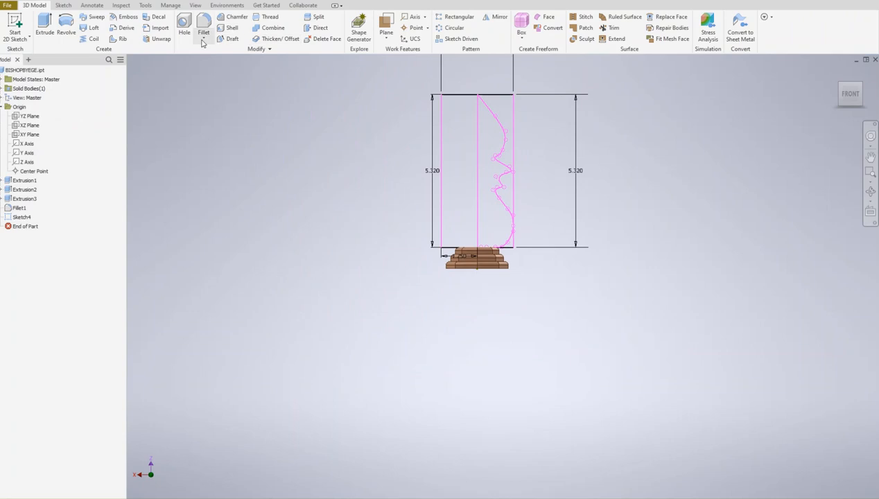
# Try to revolve the enclosed half profile 360 degrees about the vertical centre line
pyautogui.click(69, 27)
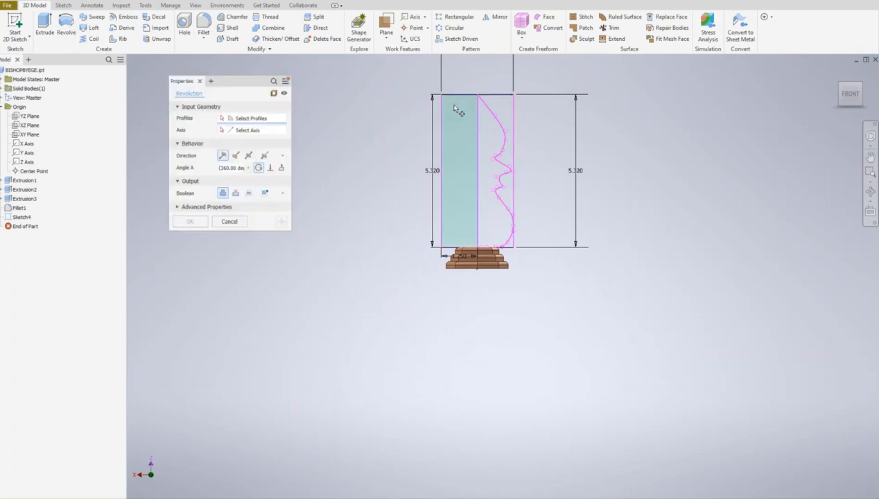
pyautogui.click(491, 132)
pyautogui.click(235, 132)
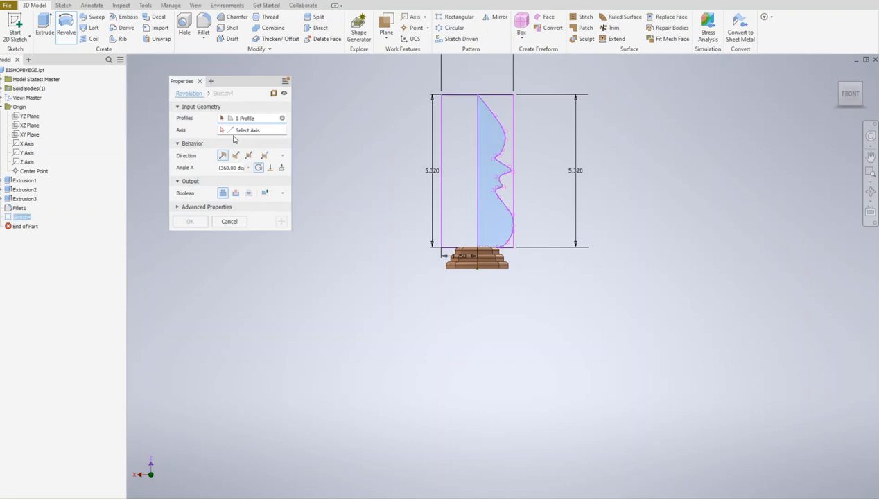
pyautogui.click(479, 145)
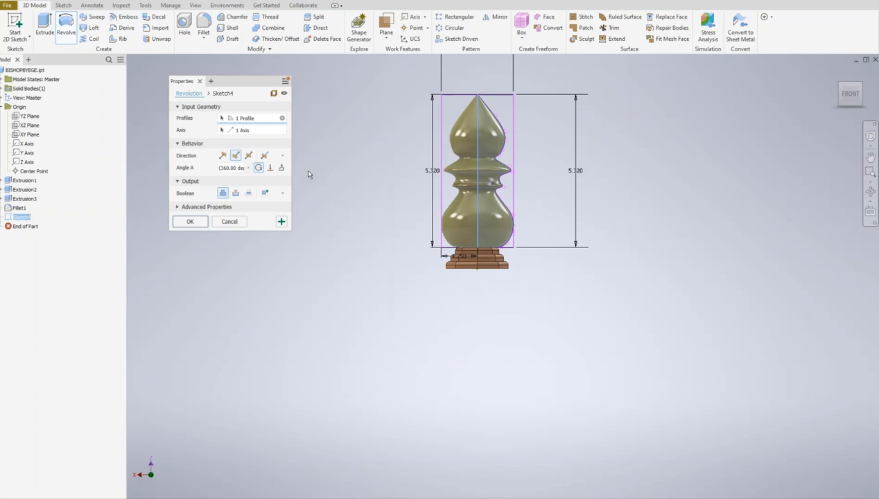
pyautogui.click(242, 222)
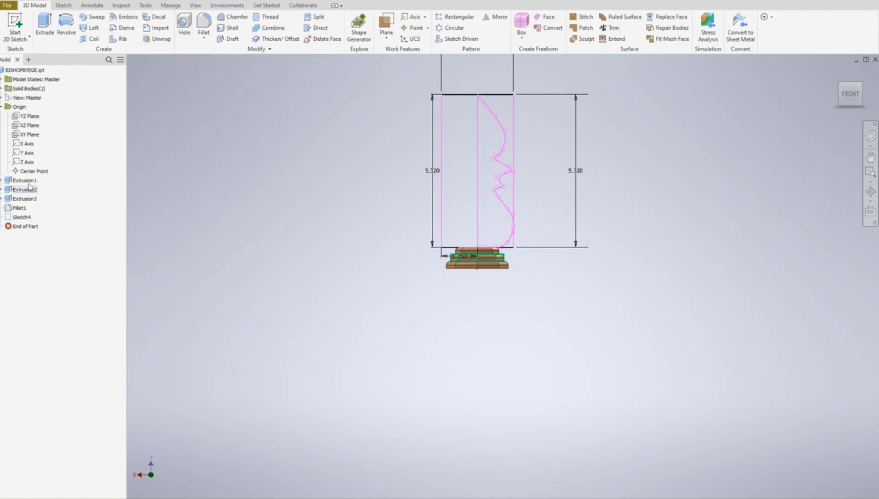
# Reopen the profile sketch and draw a narrow upright rectangle about 0.16 in wide and 1 in tall across the head curve
pyautogui.doubleClick(10, 220)
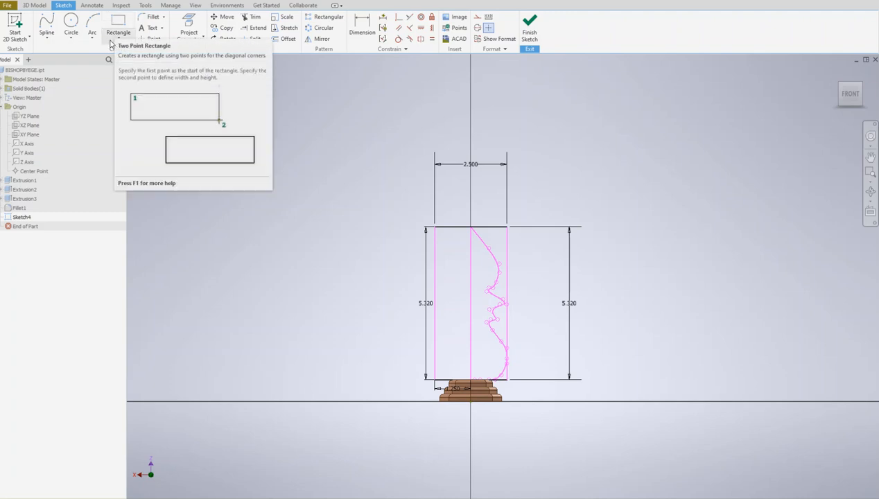
pyautogui.press('r')
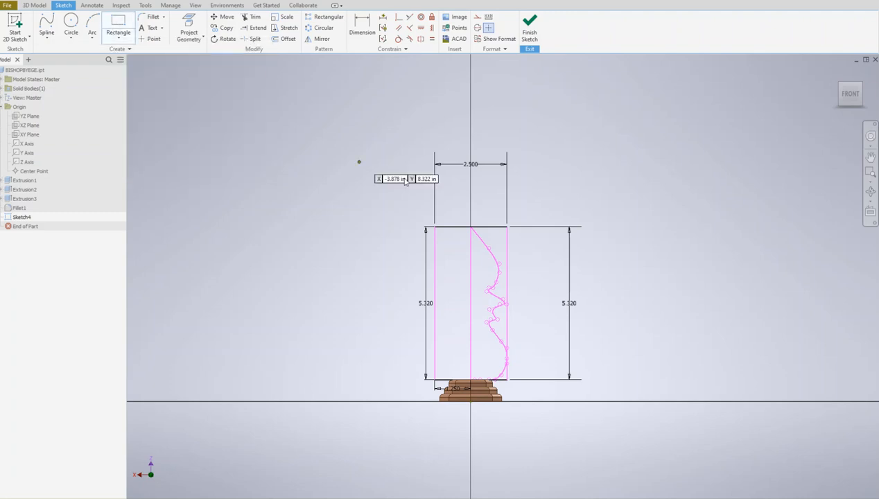
pyautogui.click(480, 262)
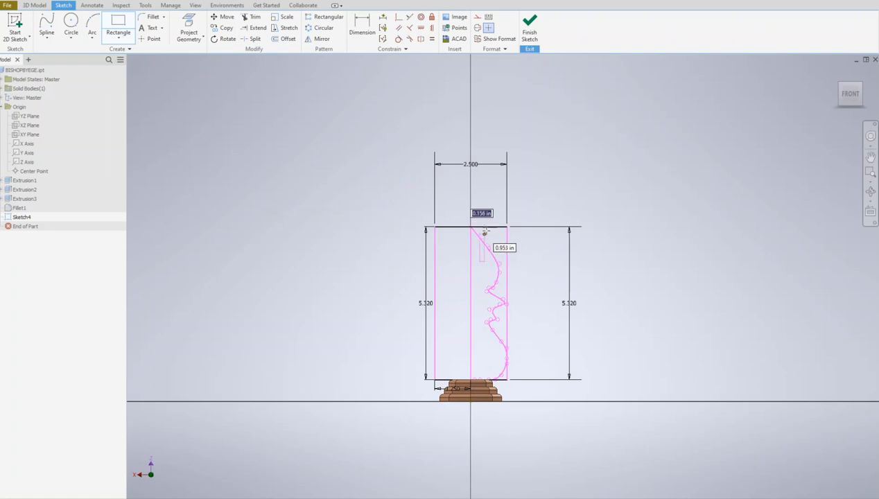
pyautogui.click(483, 230)
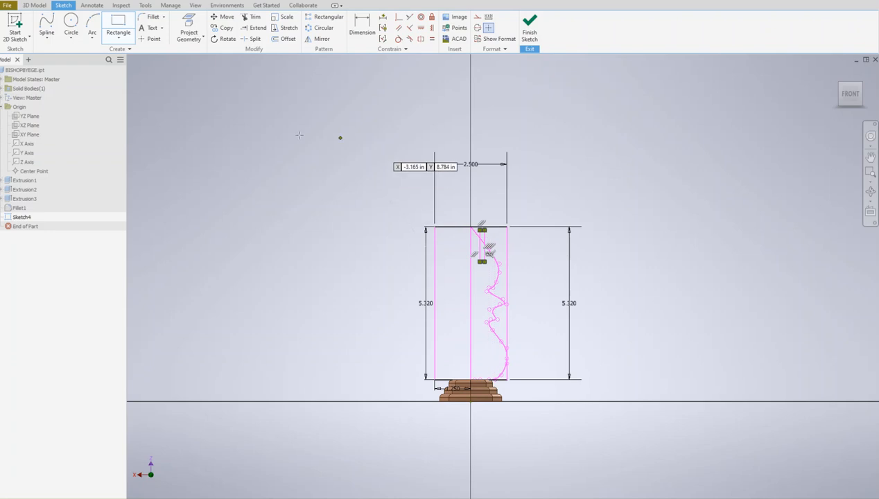
# Rotate the narrow rectangle about a point on its left edge so that it slants diagonally across the head curve
pyautogui.click(222, 39)
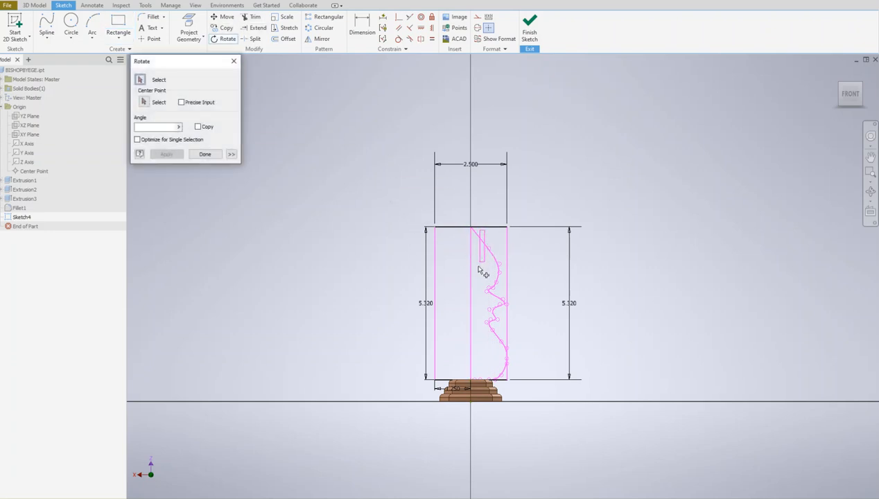
pyautogui.click(482, 239)
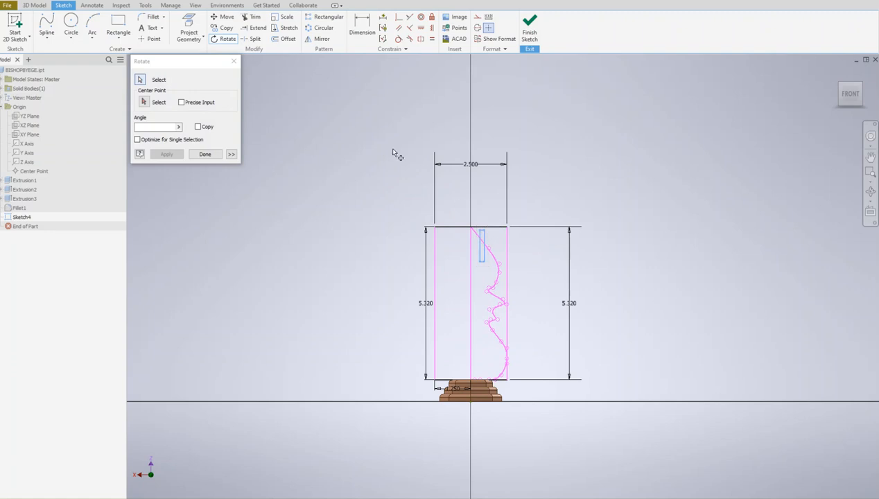
pyautogui.click(144, 102)
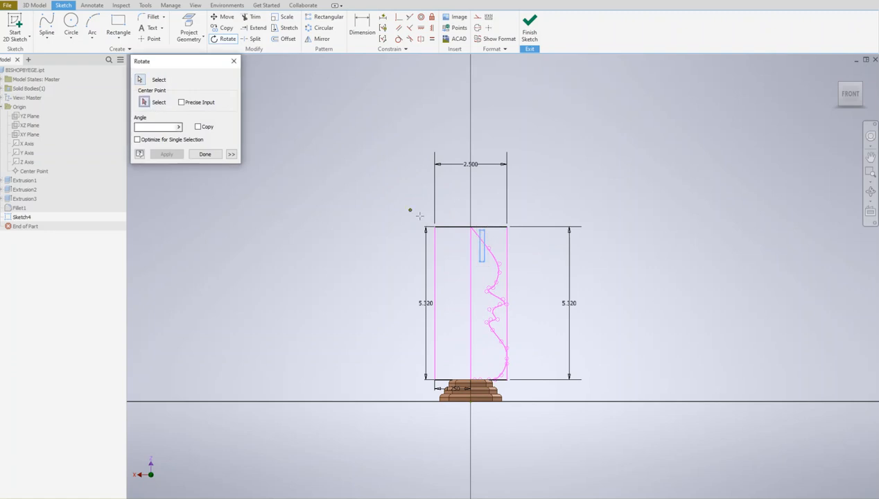
pyautogui.click(480, 248)
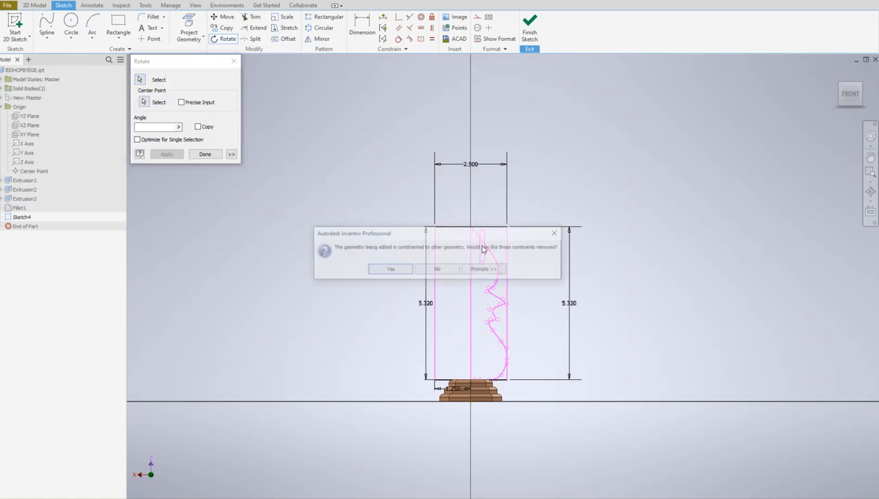
pyautogui.click(424, 267)
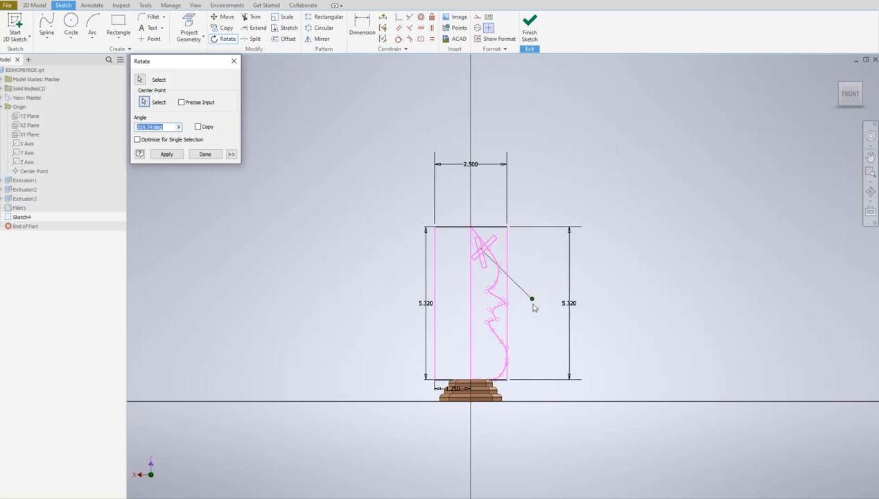
pyautogui.click(533, 310)
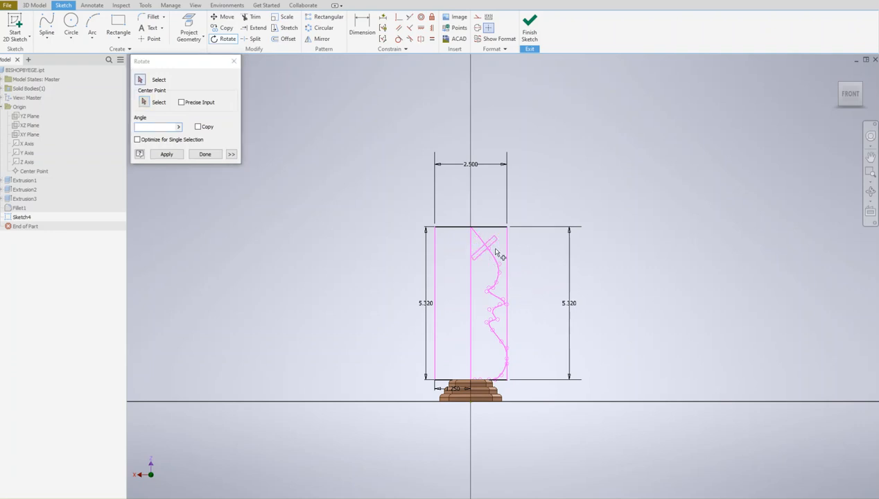
pyautogui.click(205, 154)
pyautogui.click(224, 16)
pyautogui.click(486, 246)
pyautogui.moveTo(453, 232)
pyautogui.mouseDown()
pyautogui.moveTo(526, 264)
pyautogui.moveTo(525, 256)
pyautogui.mouseUp()
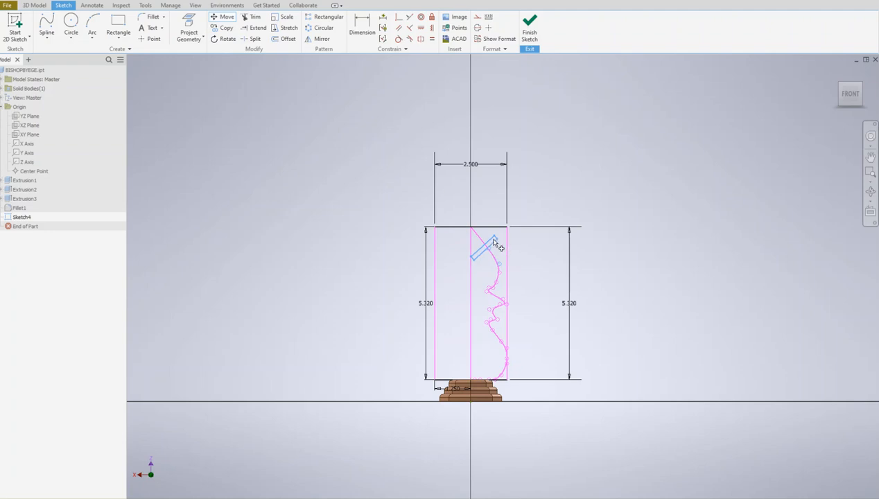
# Try to move the slanted rectangle from a base point beside it, using a window selection around the head and removing the constraints
pyautogui.click(219, 19)
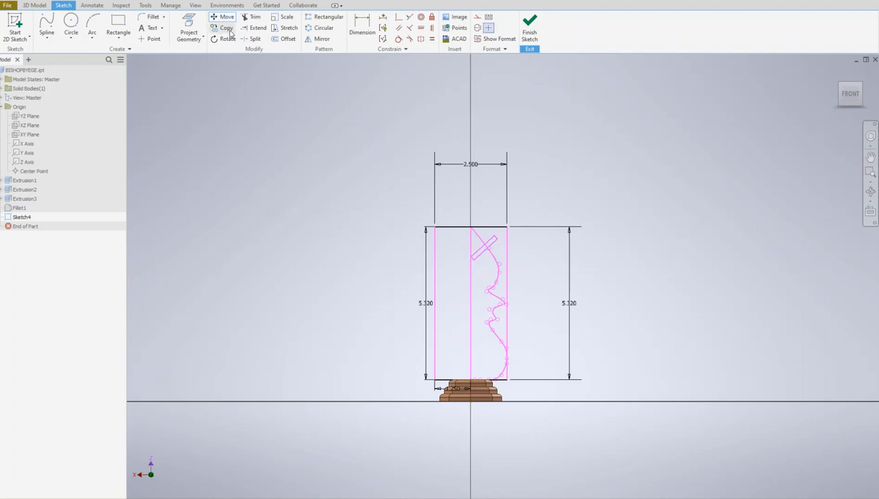
pyautogui.moveTo(0, 77); pyautogui.dragTo(235, 154)
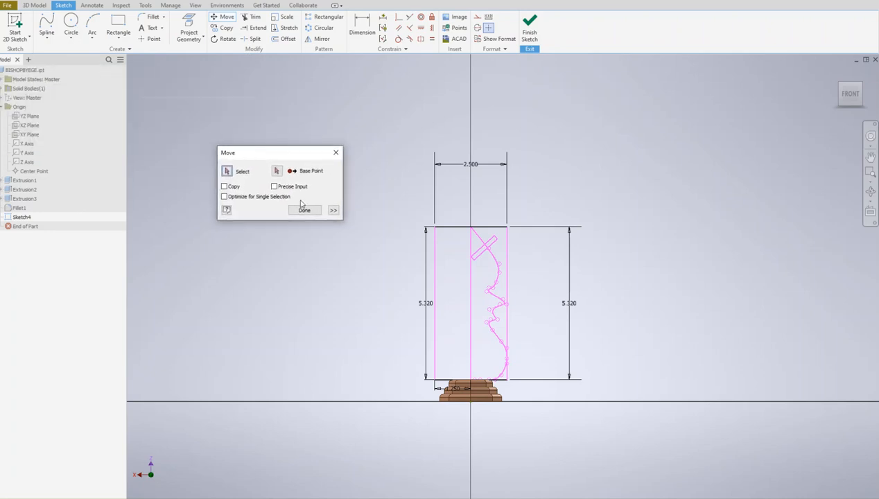
pyautogui.click(276, 171)
pyautogui.click(226, 171)
pyautogui.moveTo(442, 226); pyautogui.dragTo(517, 276)
pyautogui.click(277, 171)
pyautogui.click(479, 249)
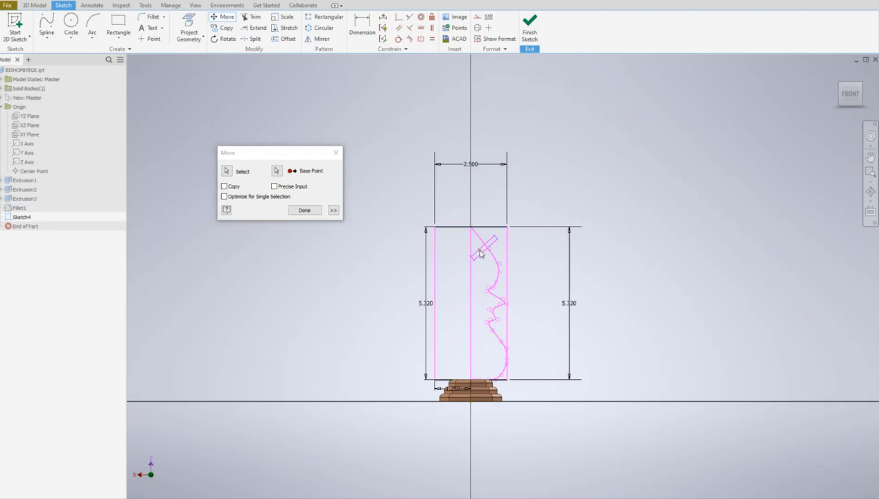
pyautogui.click(437, 269)
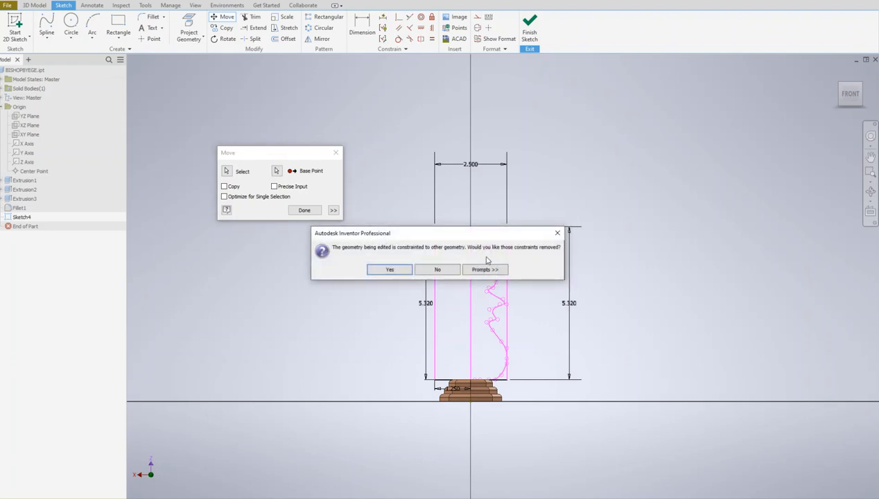
pyautogui.click(398, 269)
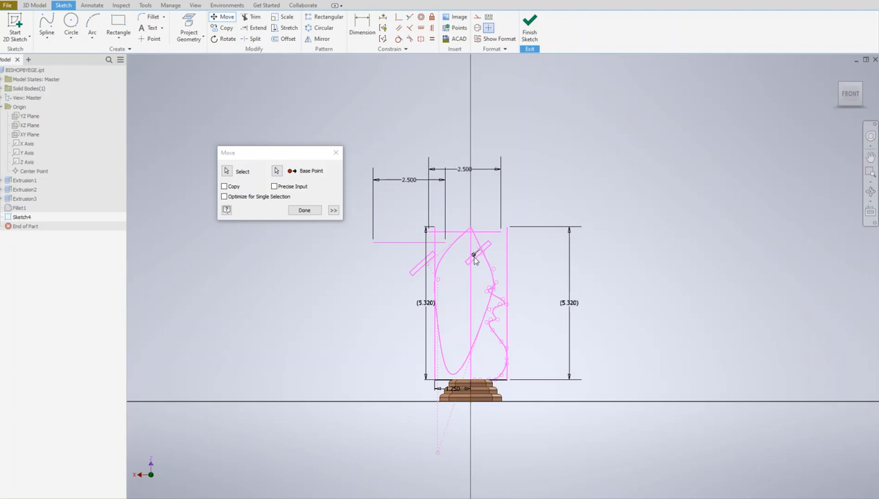
pyautogui.click(475, 260)
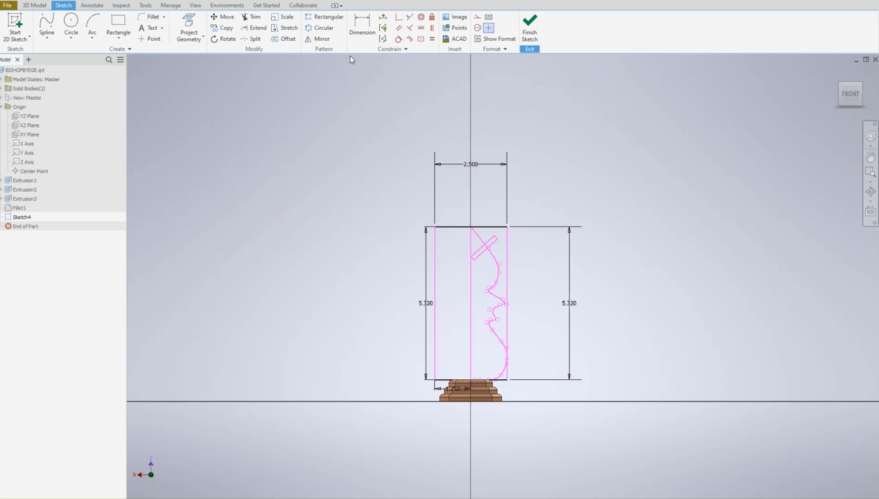
# Move only the slanted rectangle slightly down and right so it clears the centre line, and finish the sketch
pyautogui.click(223, 17)
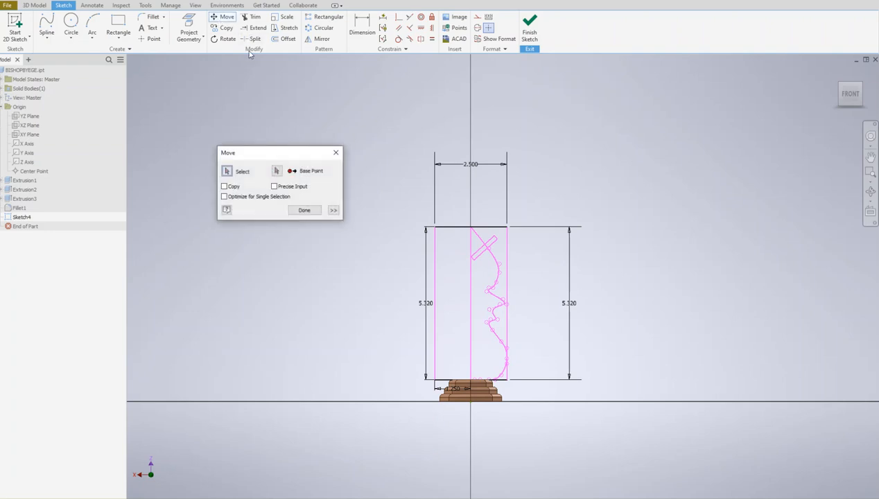
pyautogui.click(495, 249)
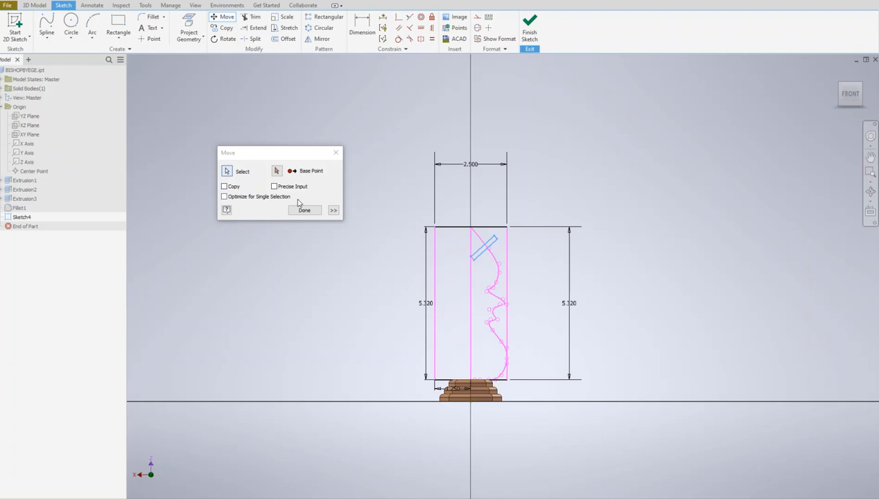
pyautogui.click(276, 172)
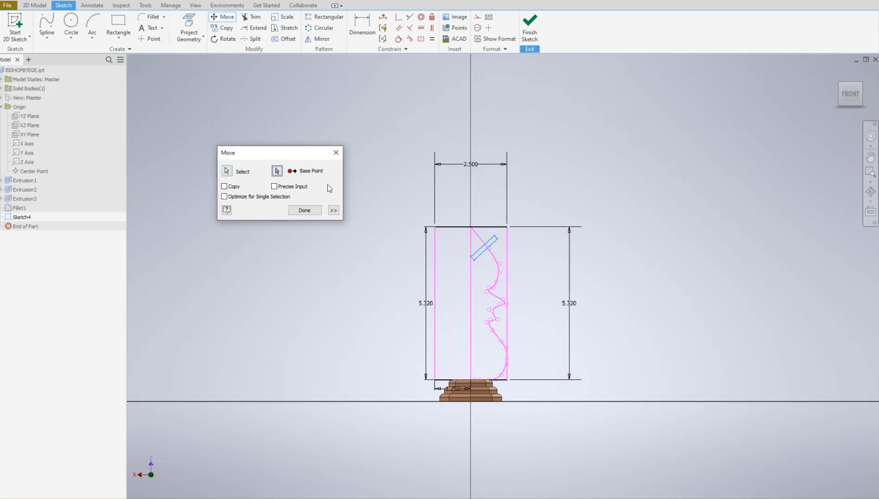
pyautogui.click(478, 255)
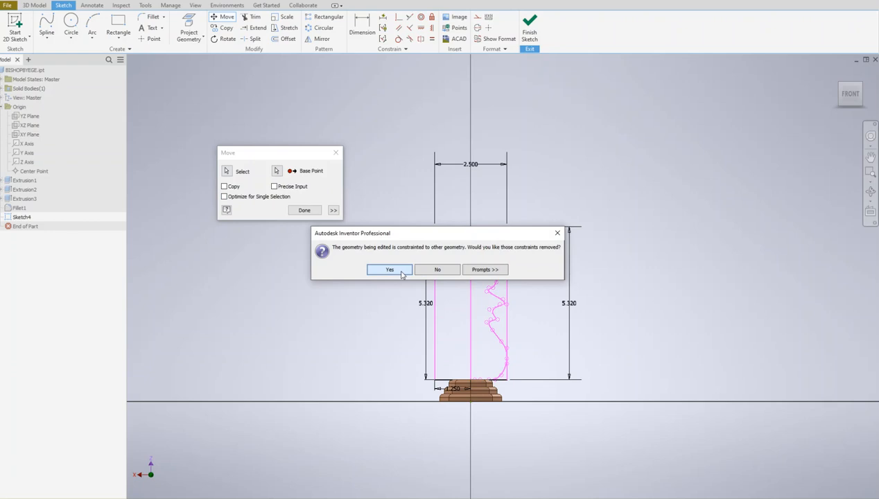
pyautogui.click(429, 271)
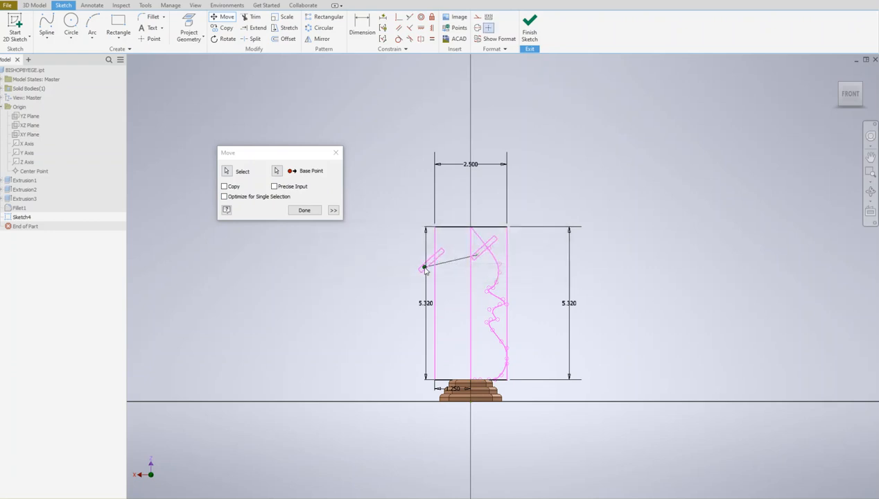
pyautogui.click(485, 264)
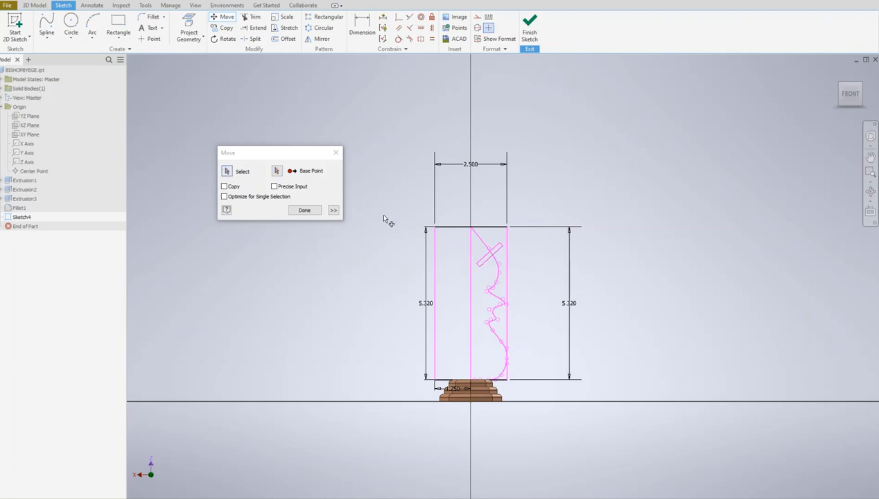
pyautogui.click(305, 210)
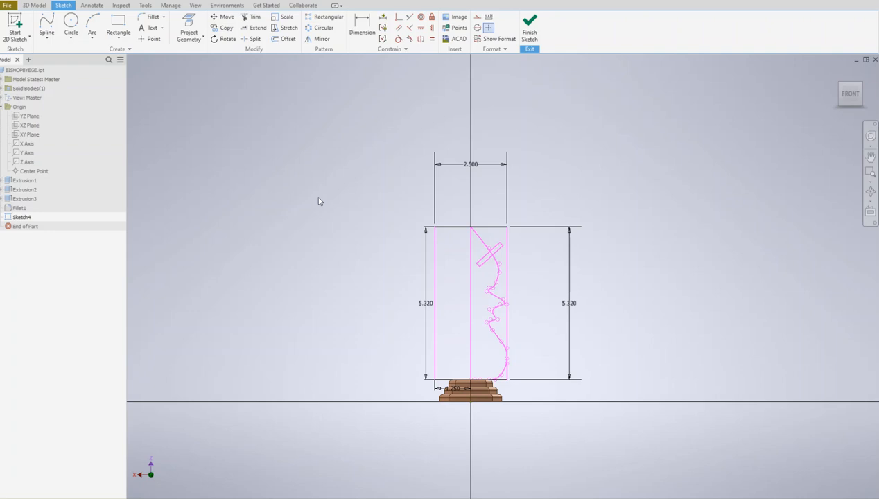
pyautogui.click(529, 38)
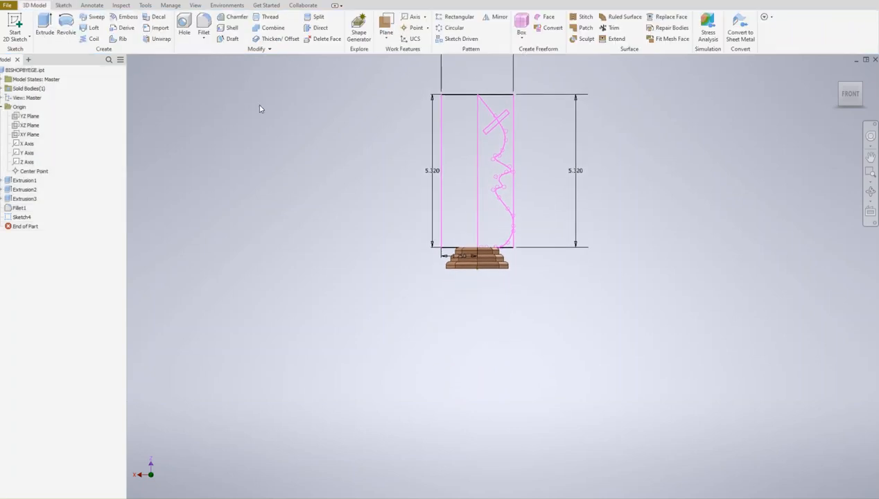
# Try to revolve the half profile without the slanted slot region 360 degrees about the vertical centre line
pyautogui.click(67, 26)
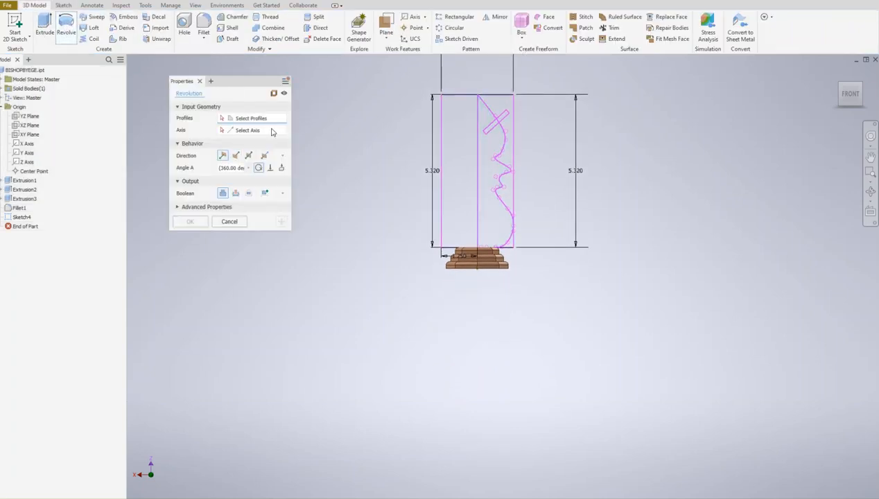
pyautogui.click(488, 147)
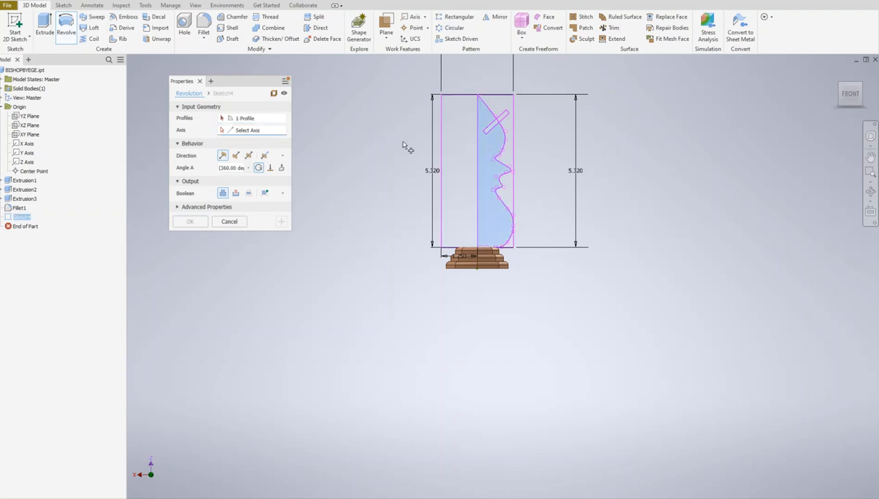
pyautogui.click(477, 156)
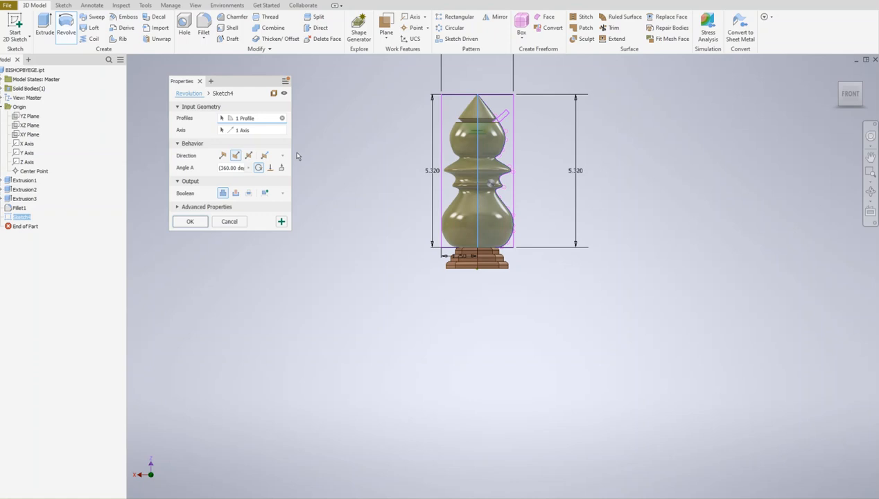
pyautogui.click(236, 222)
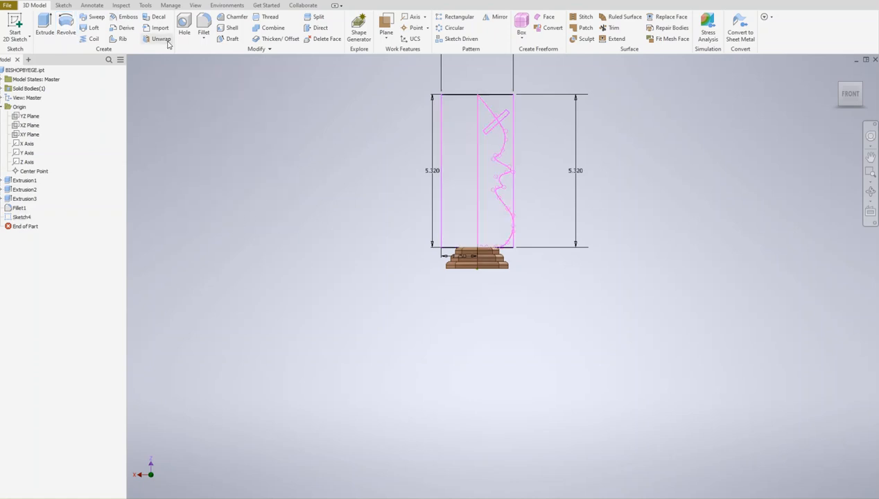
# Revolve the half profile together with the slot region inside it 360 degrees about the vertical centre line, joined to the pedestal
pyautogui.click(70, 31)
pyautogui.click(495, 132)
pyautogui.scroll(5, 495, 131)
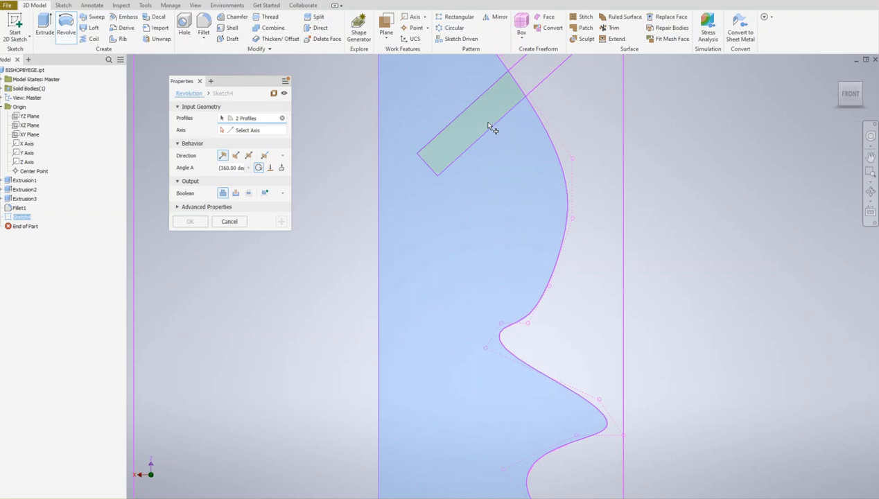
pyautogui.scroll(-5, 465, 121)
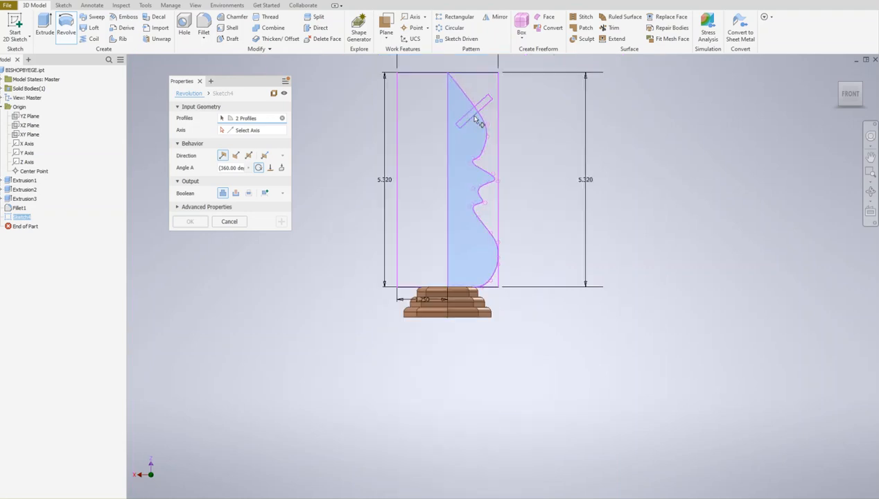
pyautogui.scroll(-3, 424, 150)
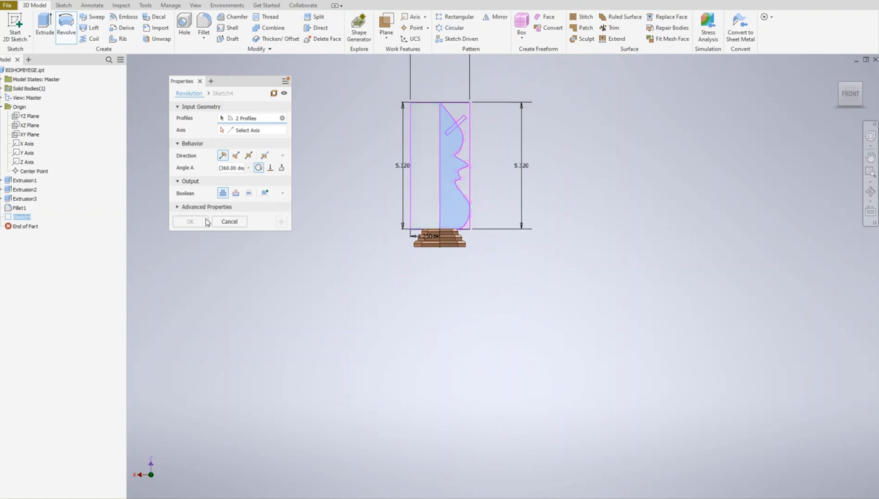
pyautogui.click(244, 130)
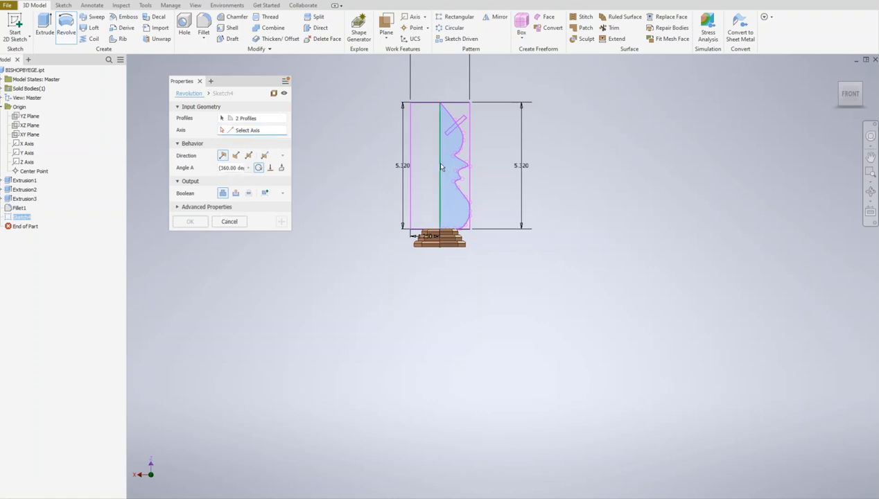
pyautogui.click(411, 179)
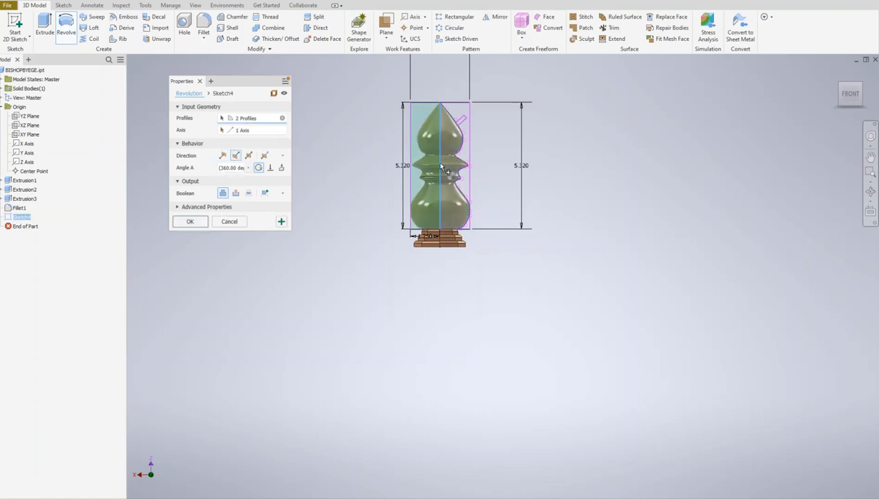
pyautogui.click(281, 222)
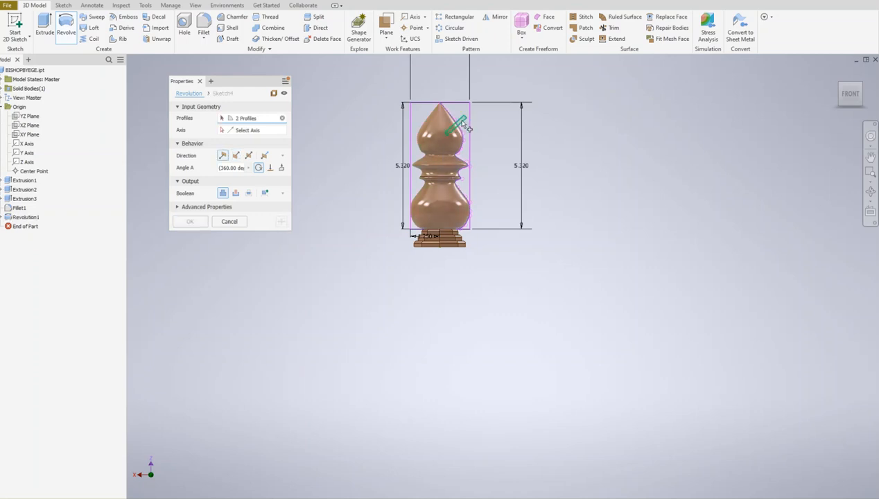
# Try to set up a cut revolve from the slanted rectangle on the bishop's head
pyautogui.click(467, 126)
pyautogui.click(235, 194)
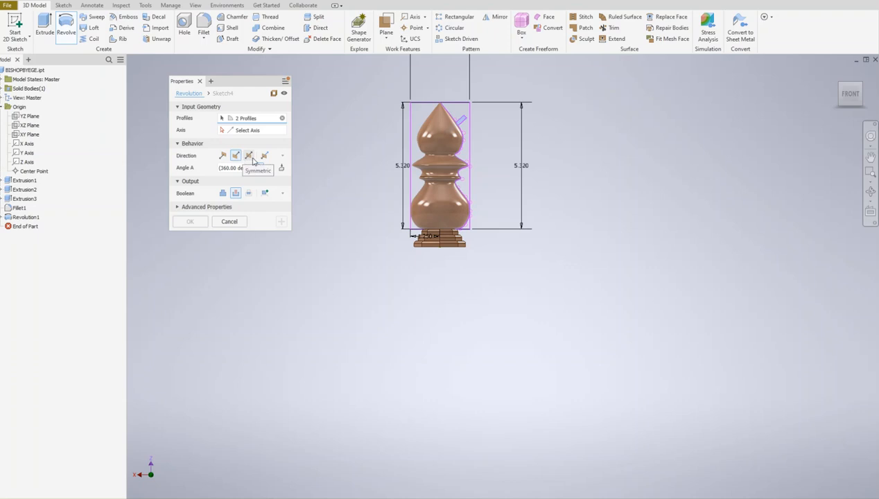
pyautogui.click(233, 222)
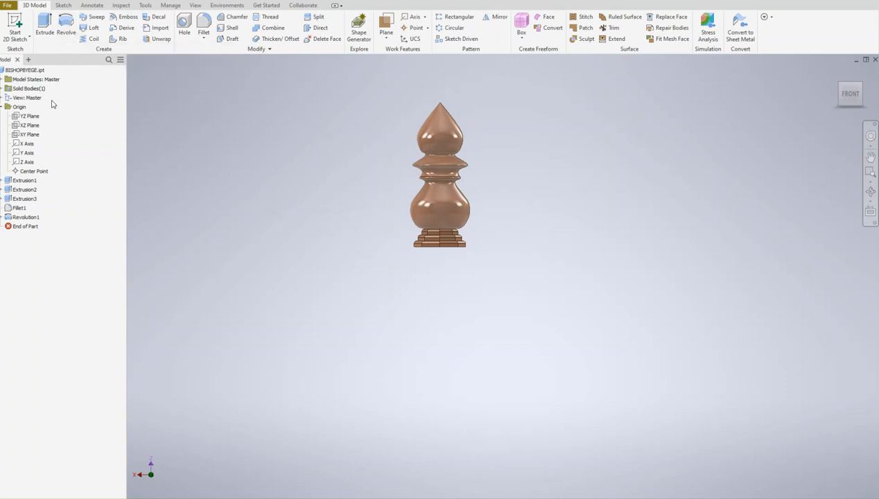
# Expand the revolve feature in the model tree, open its profile sketch and close it again
pyautogui.click(7, 218)
pyautogui.click(4, 218)
pyautogui.click(15, 227)
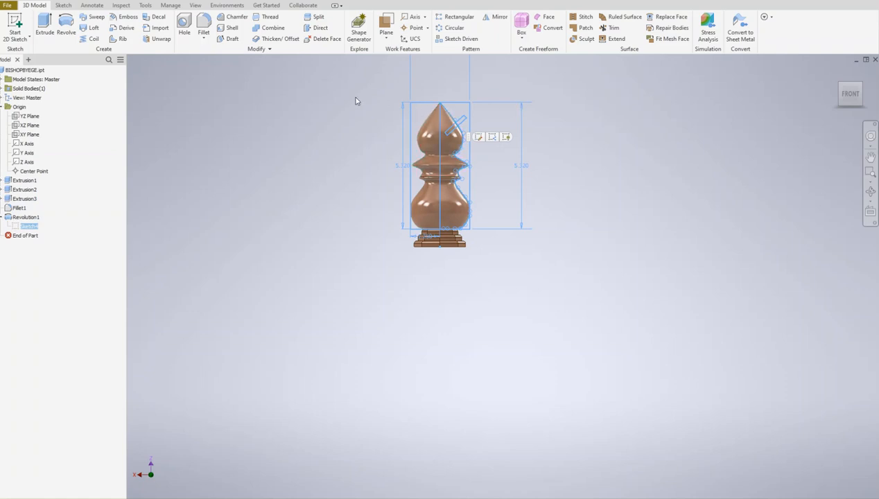
pyautogui.click(49, 25)
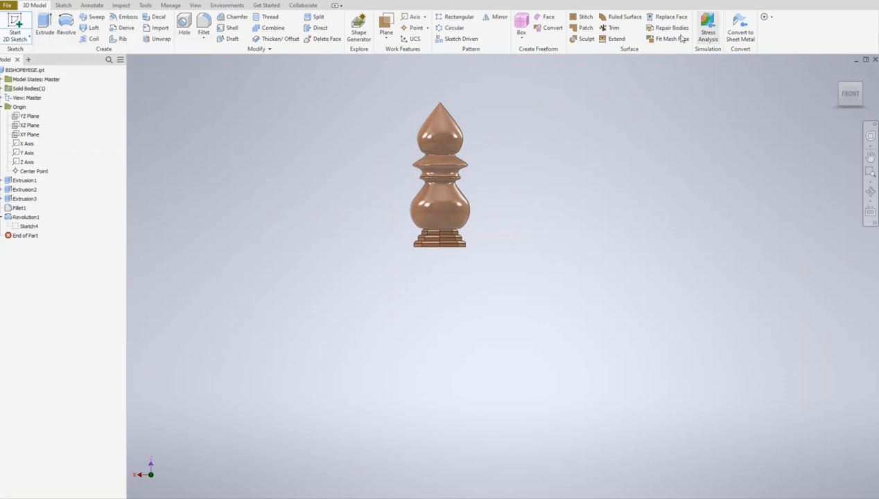
pyautogui.click(19, 228)
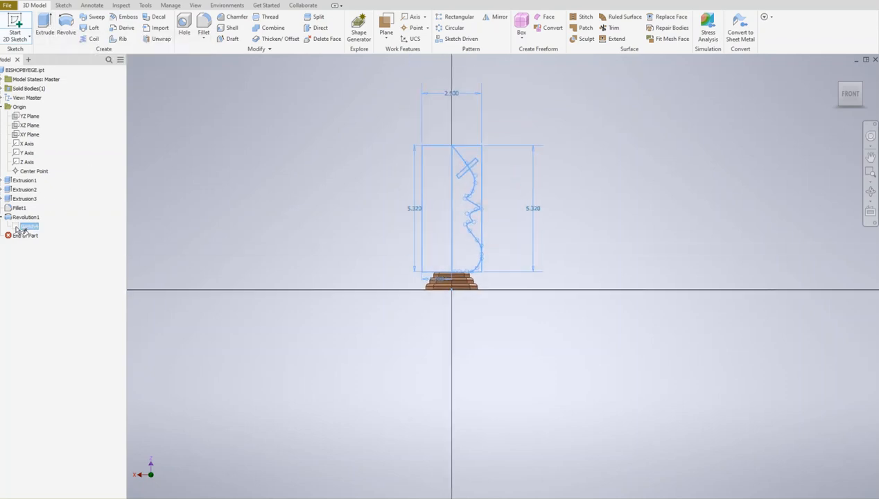
pyautogui.doubleClick(52, 231)
pyautogui.click(531, 30)
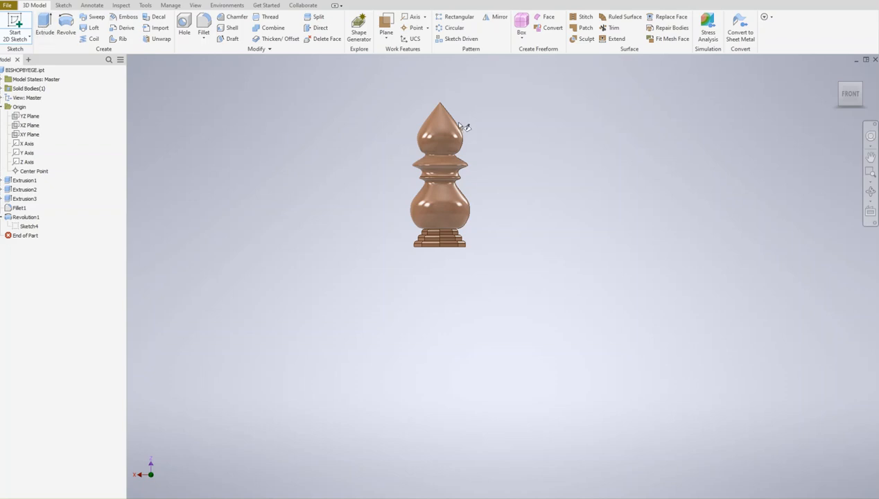
# Reopen the revolve's profile sketch, select the slanted rectangle across the head curve, and finish the sketch
pyautogui.doubleClick(16, 226)
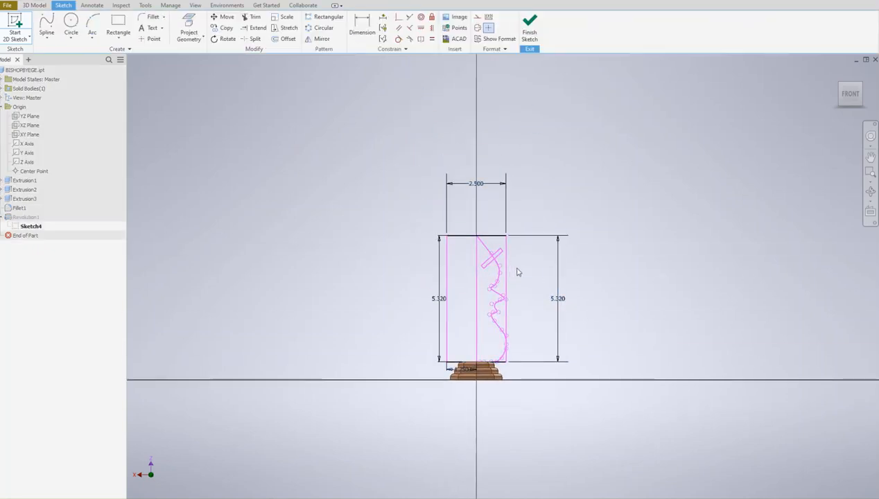
pyautogui.scroll(3, 495, 256)
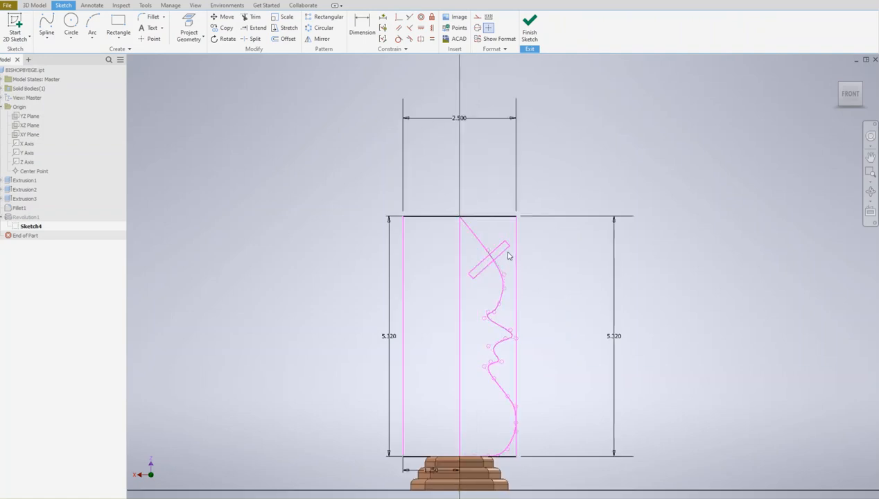
pyautogui.moveTo(437, 225); pyautogui.dragTo(550, 296)
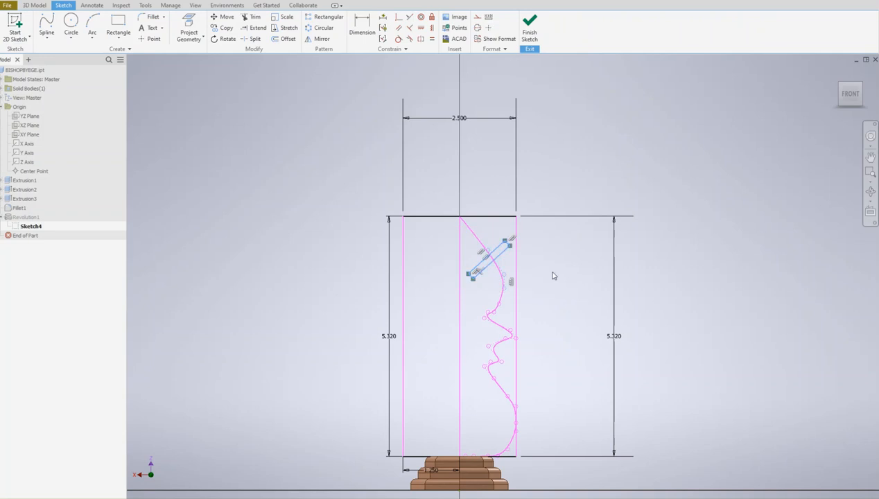
pyautogui.click(530, 31)
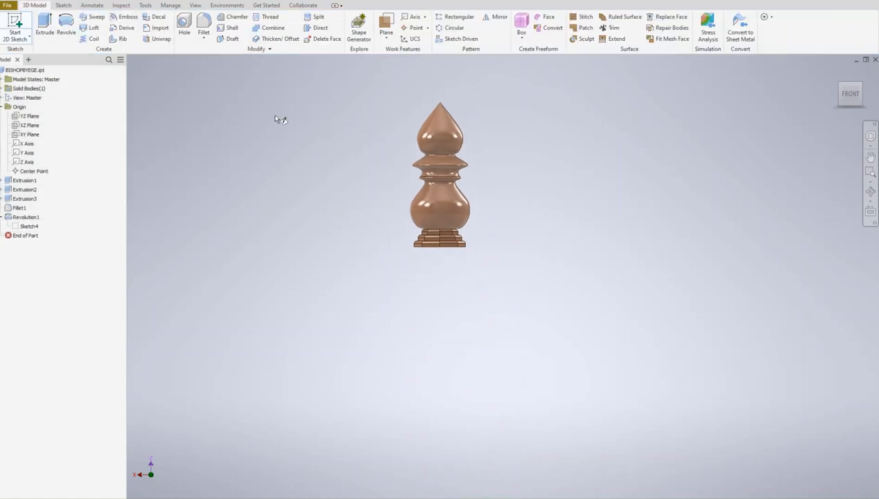
# Create a sketch on the XZ plane, paste the copied profile with the slanted rectangle into it, and finish the sketch
pyautogui.click(17, 125)
pyautogui.press('s')
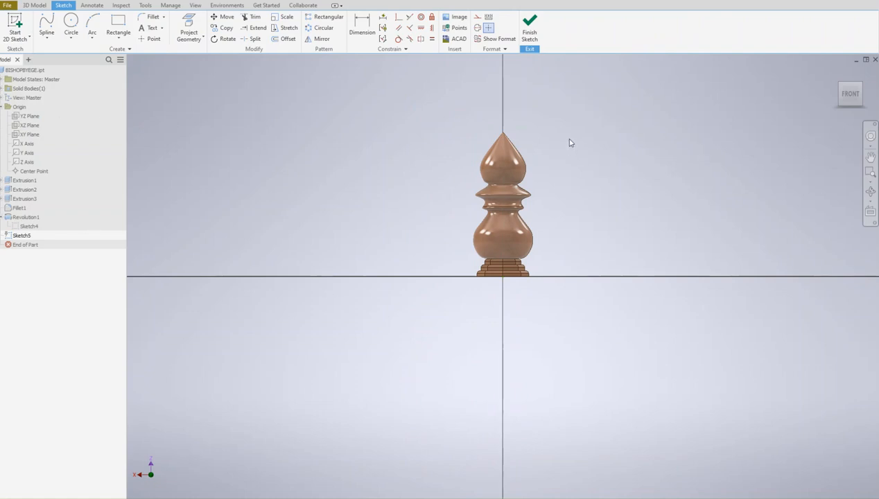
pyautogui.hotkey('ctrl', 'v')
pyautogui.click(530, 28)
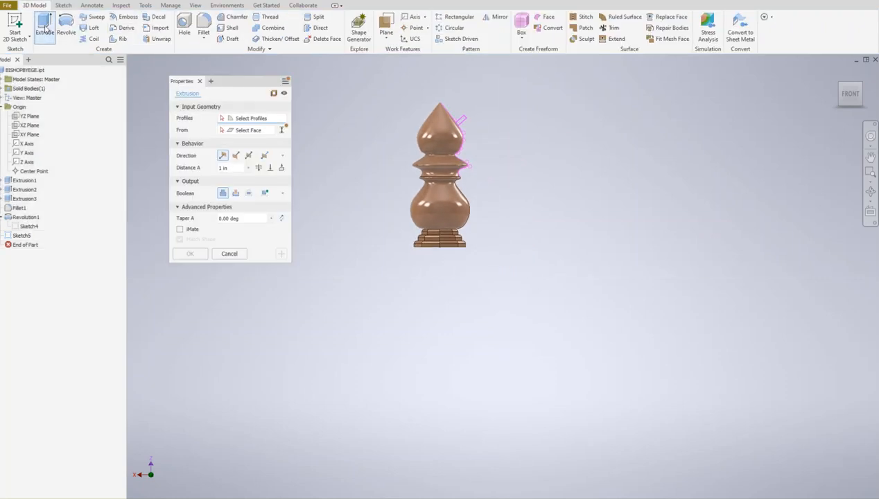
# Cut the slanted slot through the bishop's head by extruding both parts of the slanted rectangle symmetrically, 2 in in total
pyautogui.click(45, 28)
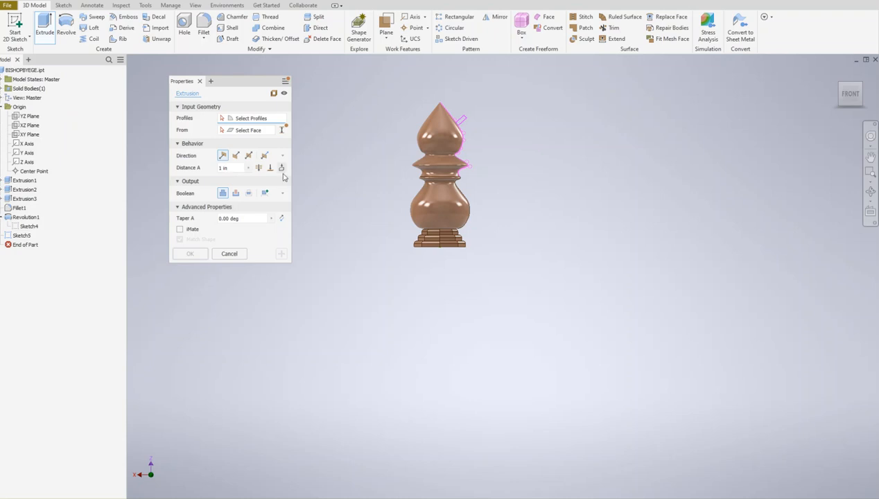
pyautogui.click(236, 194)
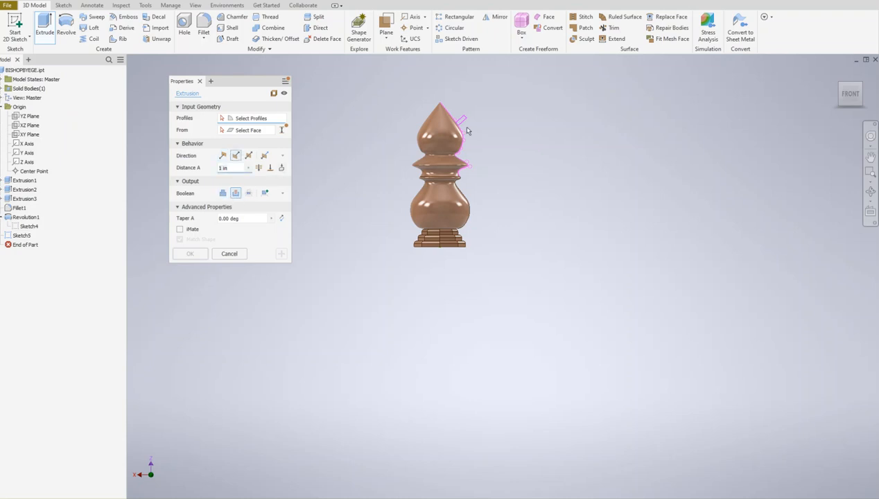
pyautogui.click(248, 155)
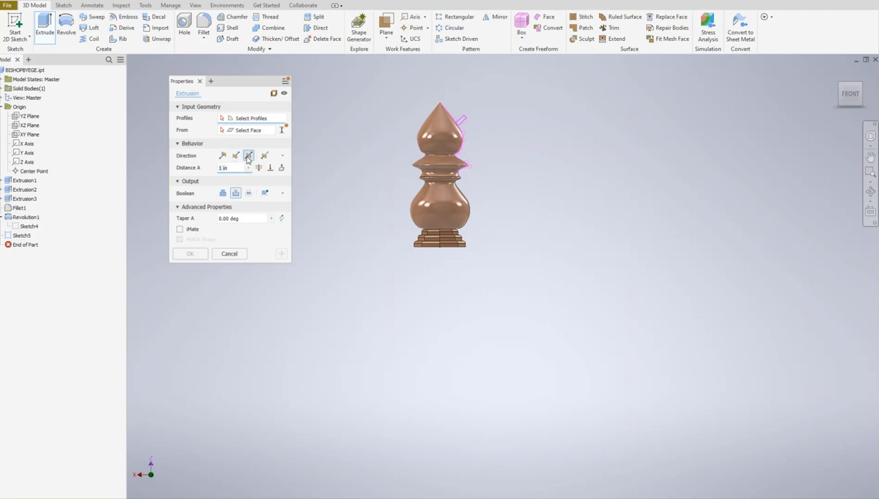
pyautogui.click(464, 124)
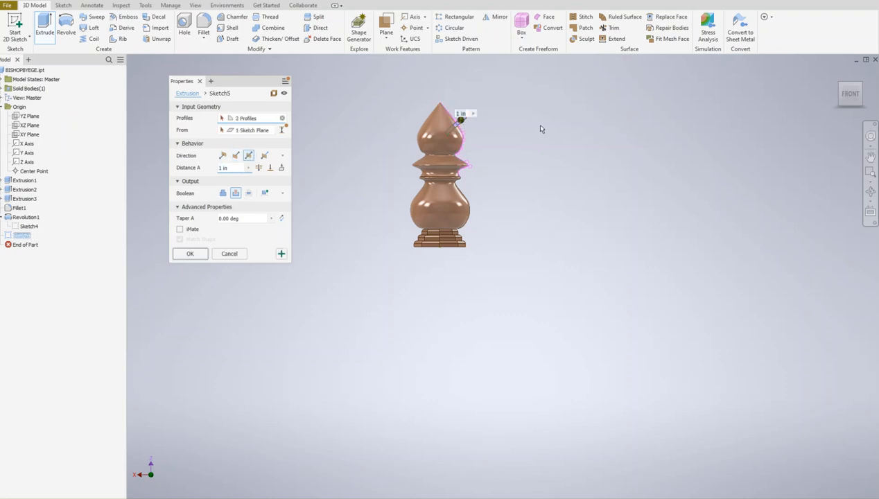
pyautogui.scroll(3, 498, 122)
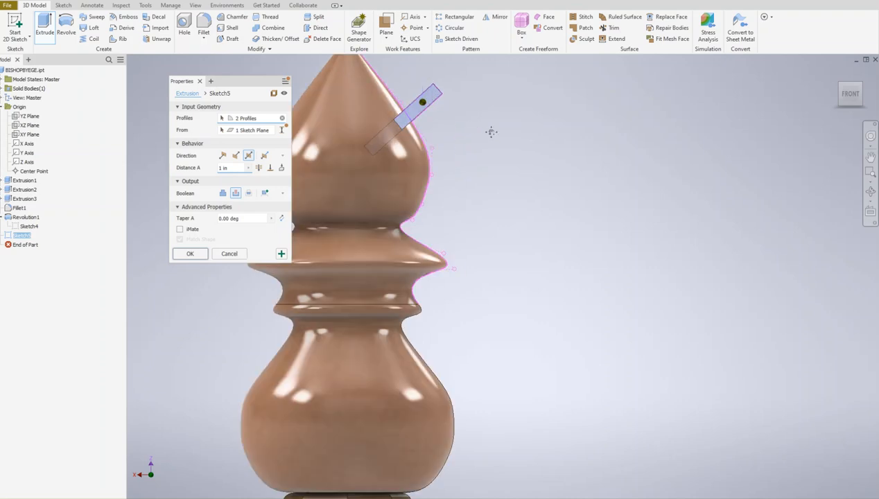
pyautogui.scroll(2, 527, 136)
pyautogui.moveTo(569, 142); pyautogui.dragTo(588, 143, button='middle')
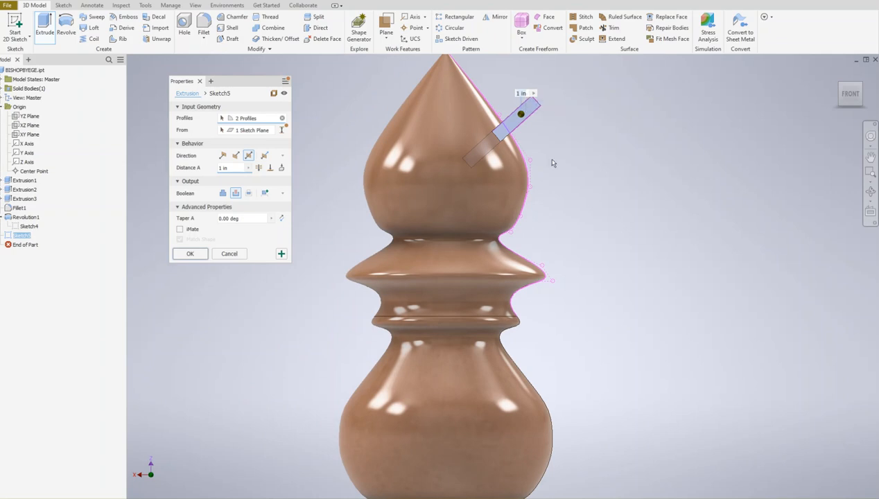
pyautogui.moveTo(852, 95); pyautogui.dragTo(819, 104)
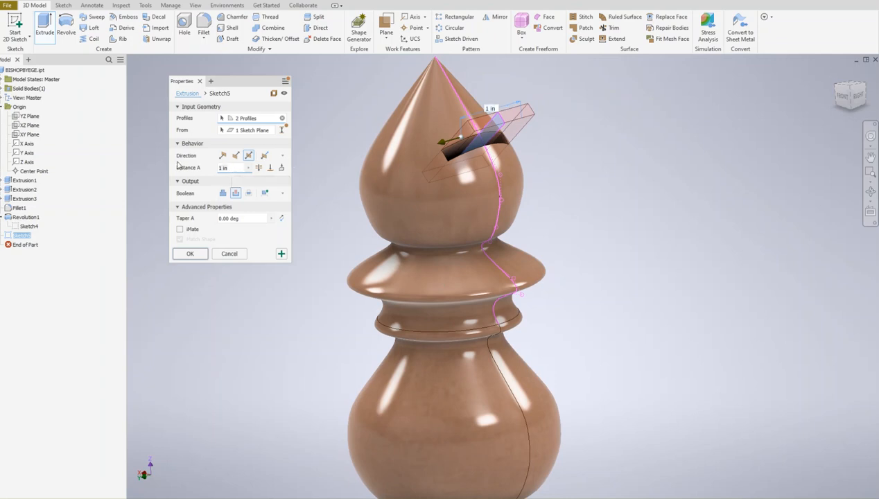
pyautogui.write('2')
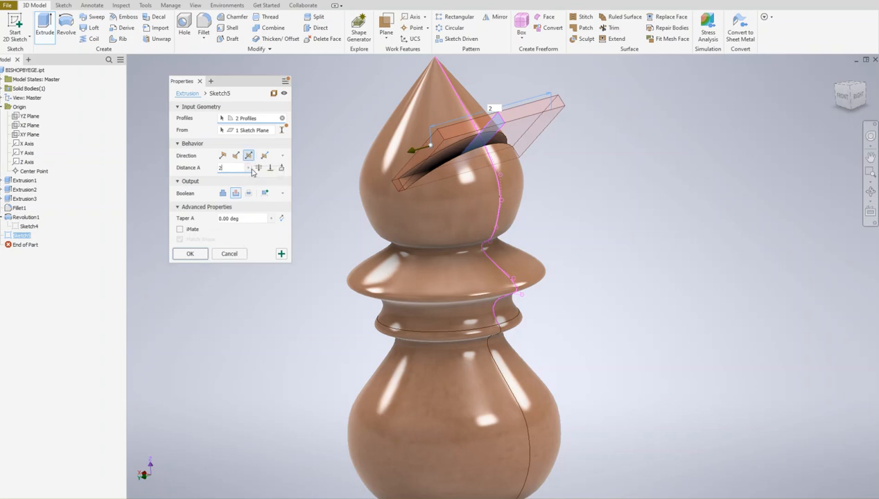
pyautogui.click(190, 253)
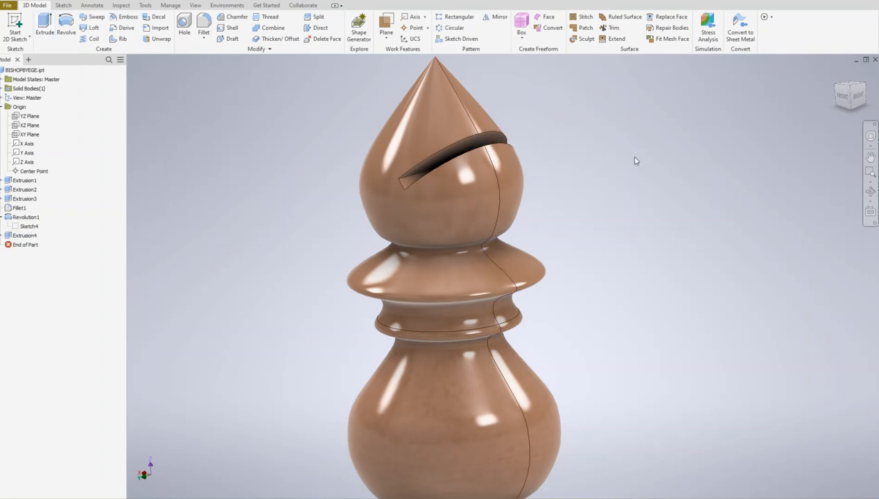
pyautogui.scroll(-3, 624, 162)
pyautogui.moveTo(618, 160); pyautogui.dragTo(533, 161, button='middle')
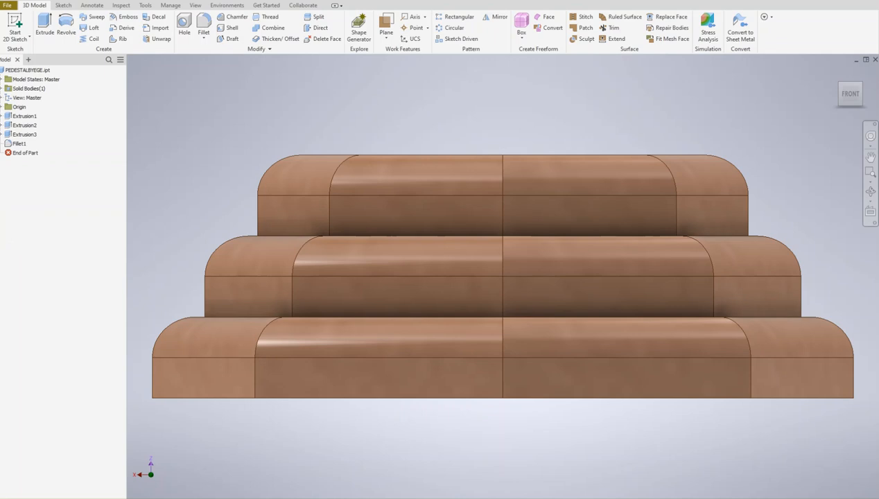
# Save the pedestal part under the new name ROOKBYEGE
pyautogui.scroll(-5, 357, 114)
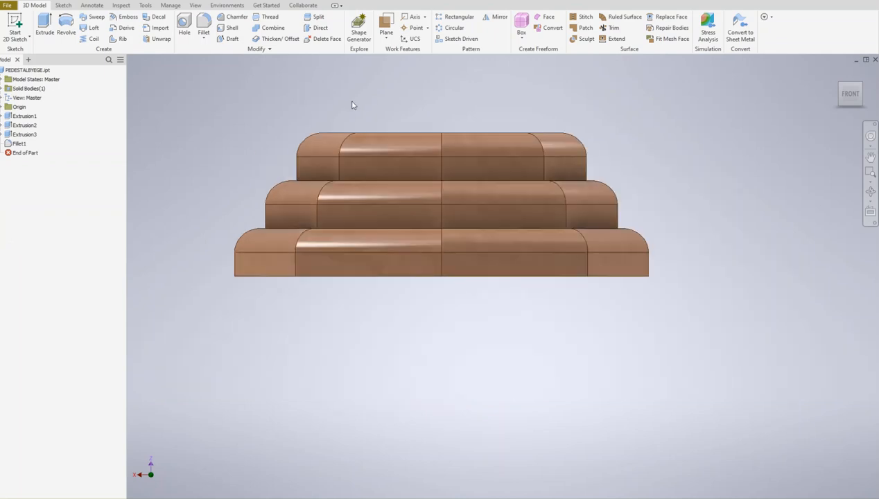
pyautogui.moveTo(361, 121); pyautogui.dragTo(415, 366, button='middle')
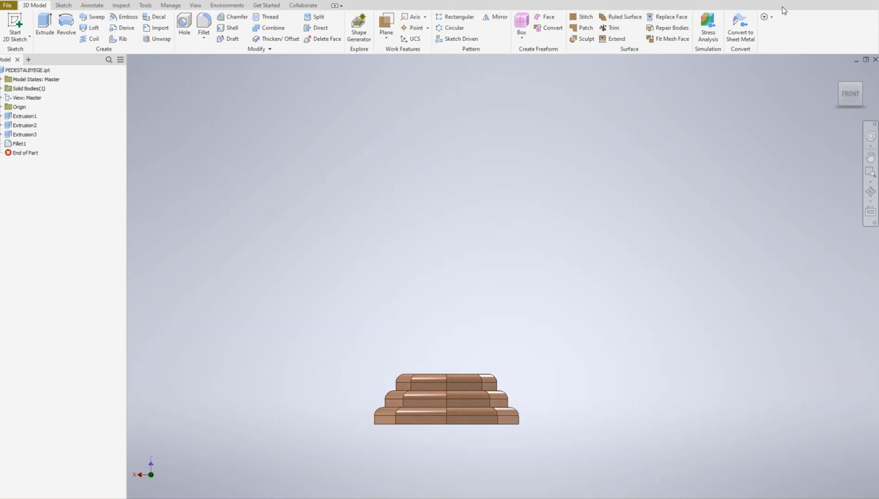
pyautogui.rightClick(851, 94)
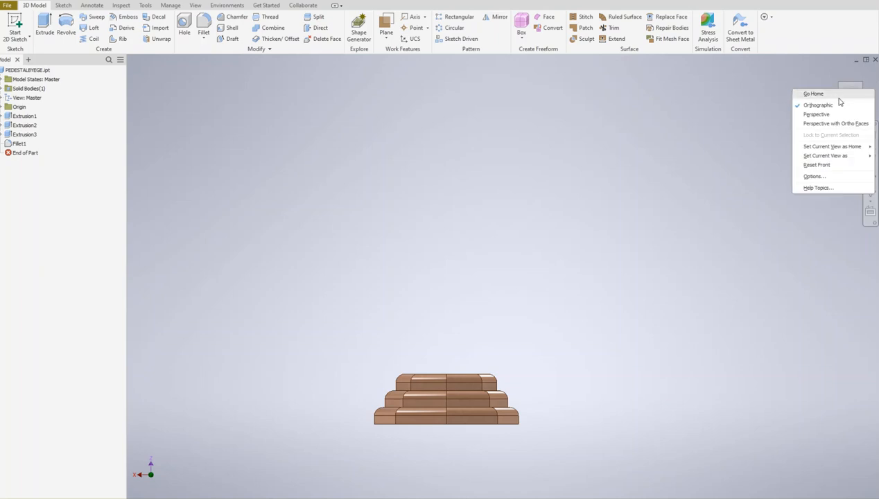
pyautogui.click(750, 105)
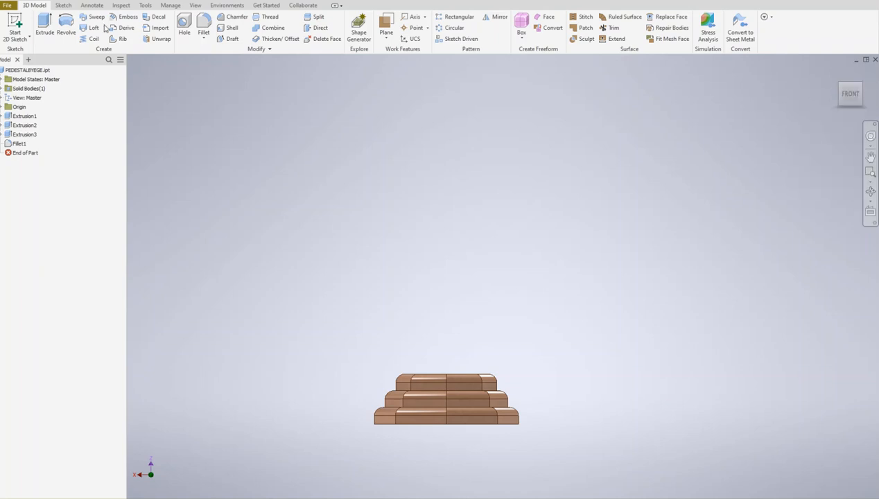
pyautogui.click(8, 6)
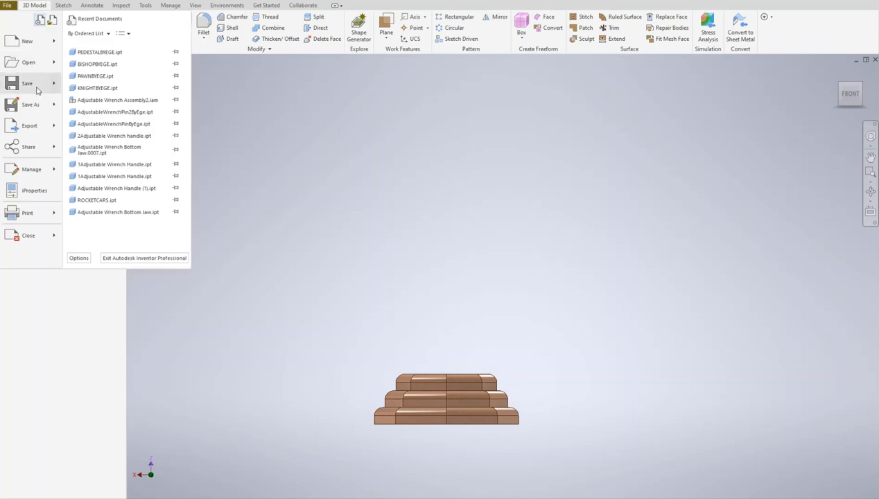
pyautogui.moveTo(38, 90)
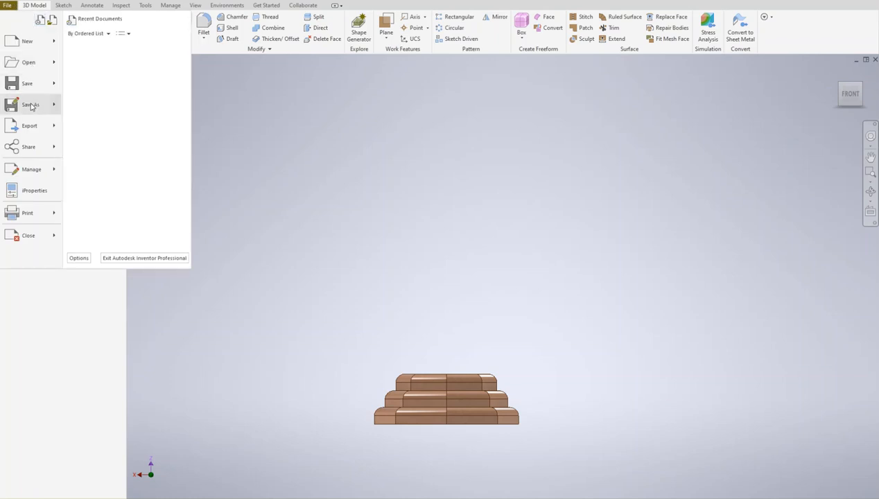
pyautogui.click(31, 105)
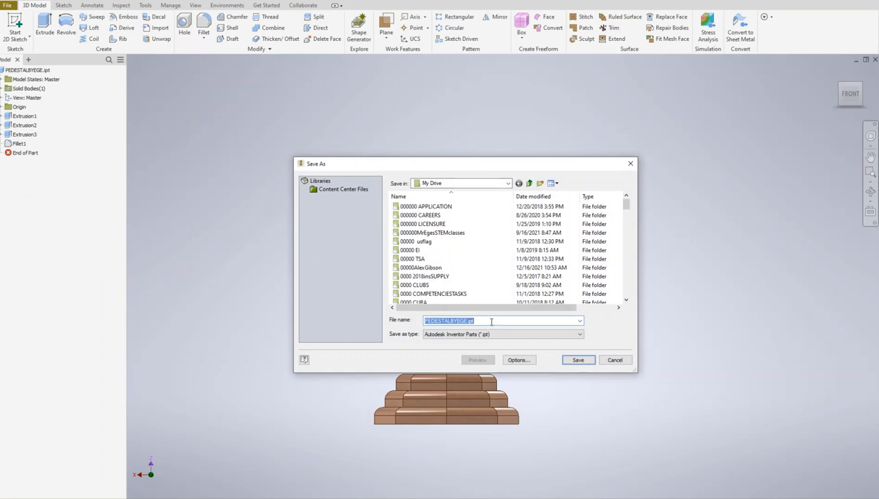
pyautogui.write('ROOKBYEGE')
pyautogui.click(578, 360)
# Expand the origin features of the rook part and start a sketch on its XZ plane
pyautogui.press('Home')
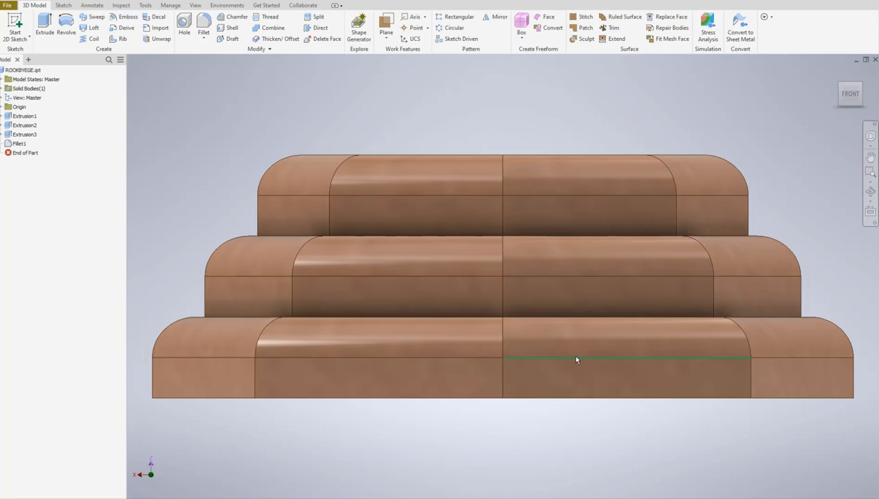
pyautogui.scroll(-5, 583, 350)
pyautogui.moveTo(581, 348); pyautogui.dragTo(468, 396, button='middle')
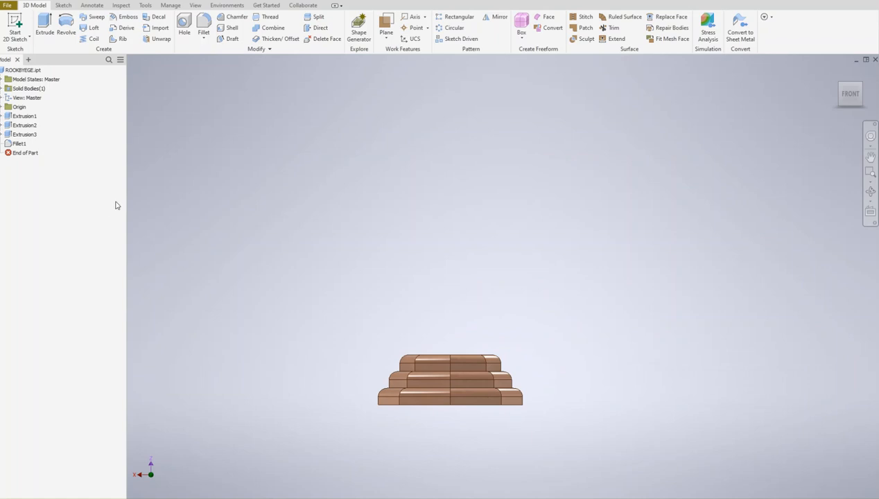
pyautogui.click(2, 107)
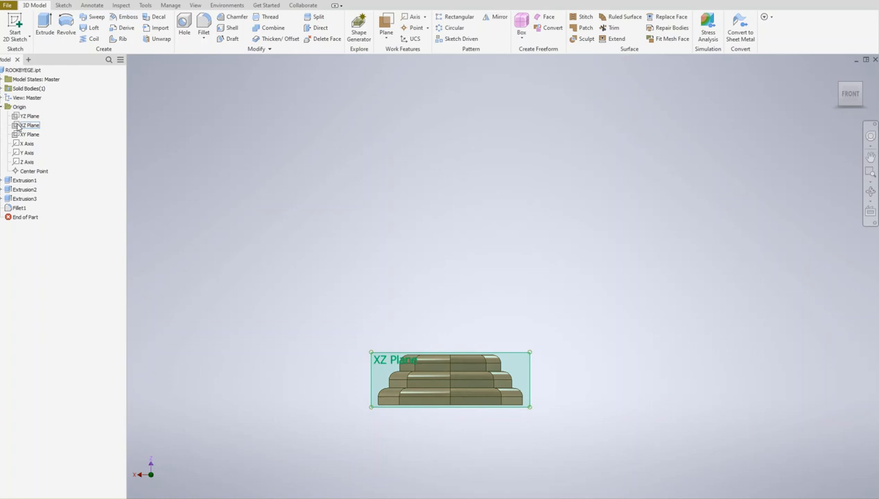
pyautogui.click(18, 126)
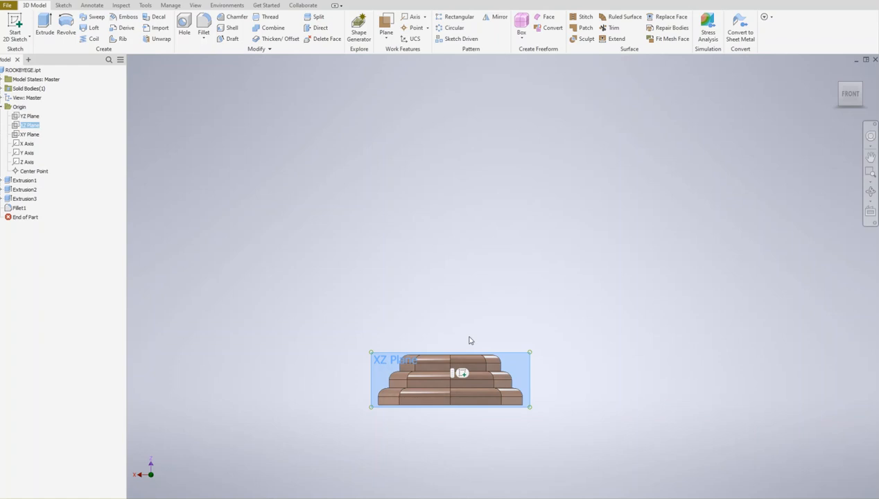
pyautogui.click(463, 376)
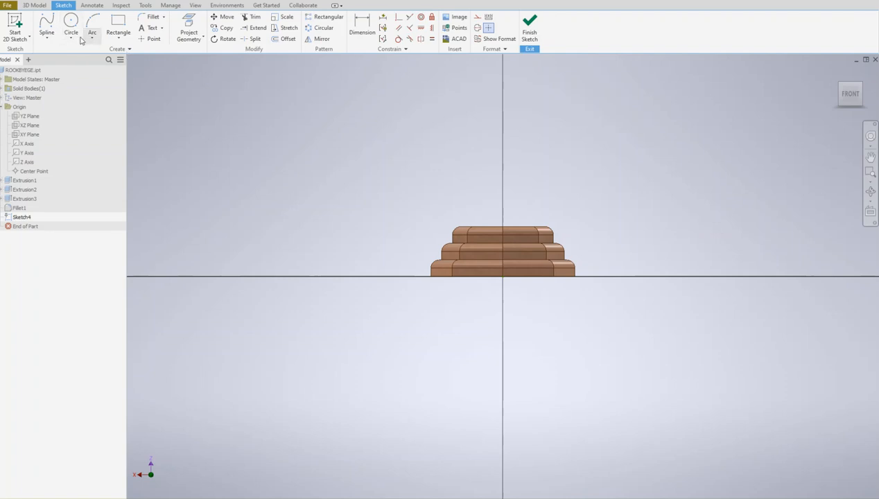
# Draw a 1.3 in horizontal line leftward from the centre of the pedestal's top edge
pyautogui.click(47, 39)
pyautogui.click(50, 52)
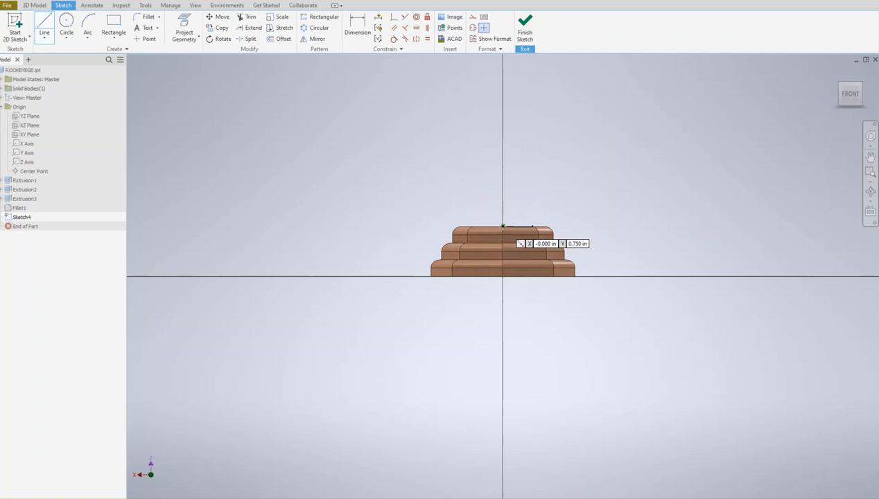
pyautogui.click(503, 226)
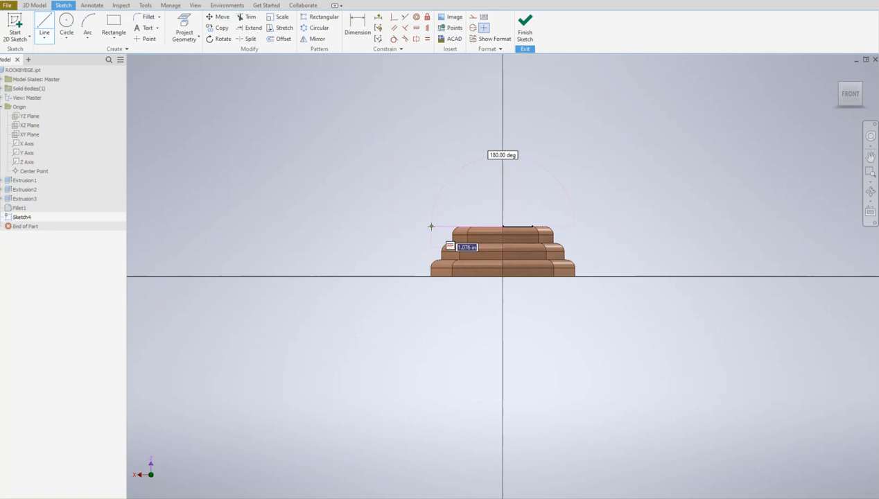
pyautogui.write('1.3')
pyautogui.press('Return')
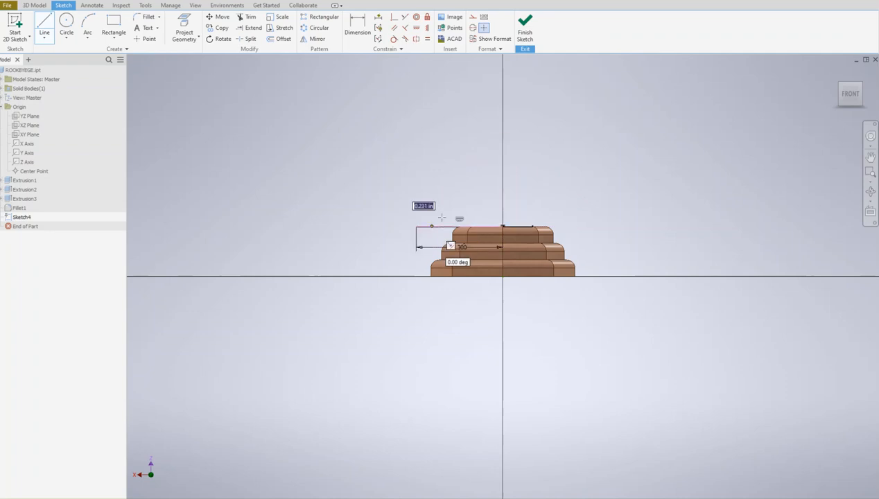
# Continue the outline with a 6.4 in vertical line upward from the end of the 1.3 in line
pyautogui.scroll(5, 428, 182)
pyautogui.scroll(-4, 428, 192)
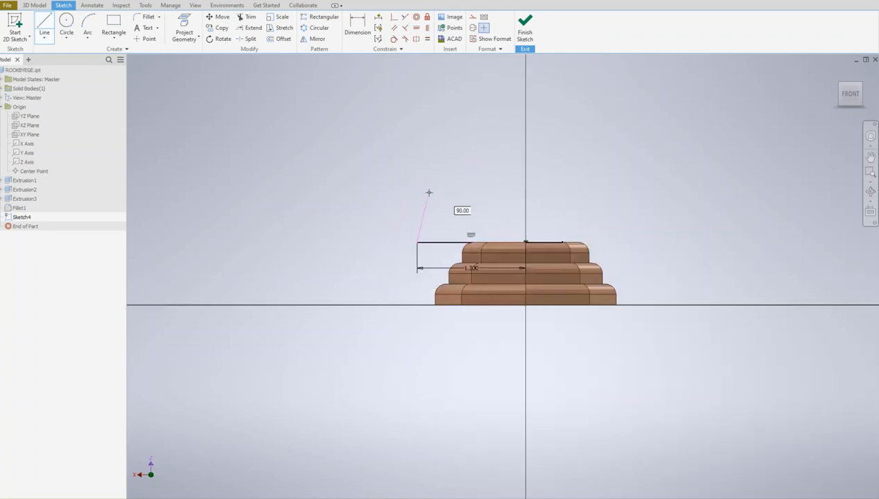
pyautogui.scroll(-3, 388, 246)
pyautogui.scroll(-2, 373, 326)
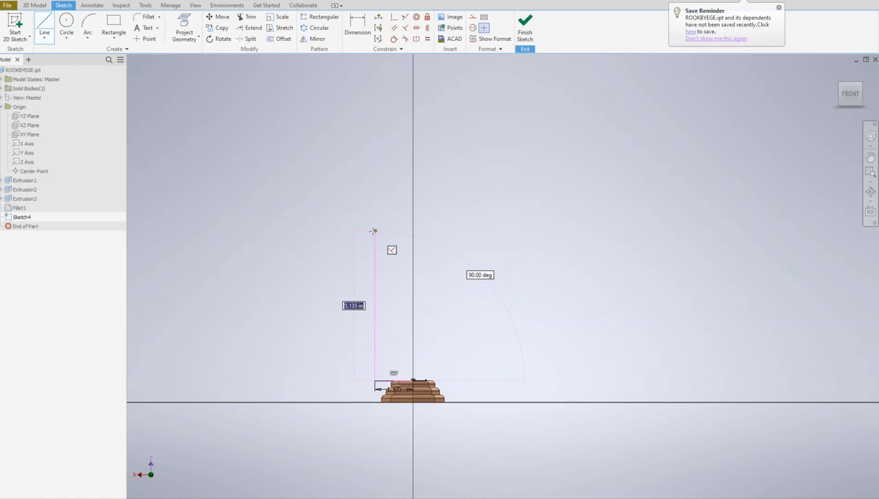
pyautogui.write('6.4')
pyautogui.press('Tab')
pyautogui.press('Return')
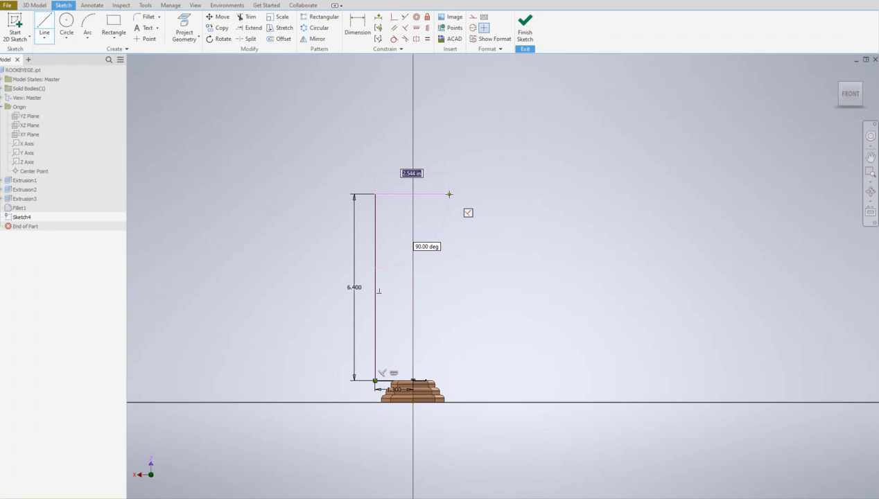
# Add a 2.6 in horizontal top edge and a 6.4 in vertical line down its right side
pyautogui.write('2.6')
pyautogui.press('Return')
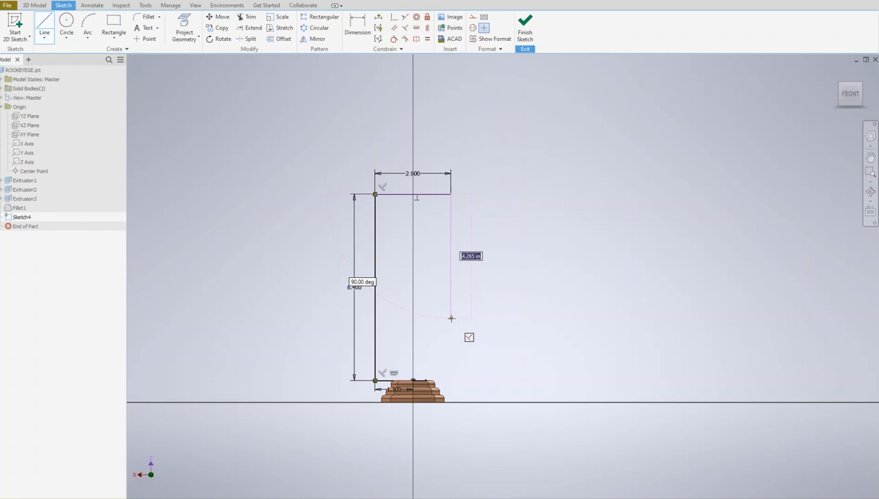
pyautogui.write('6.4')
pyautogui.press('Return')
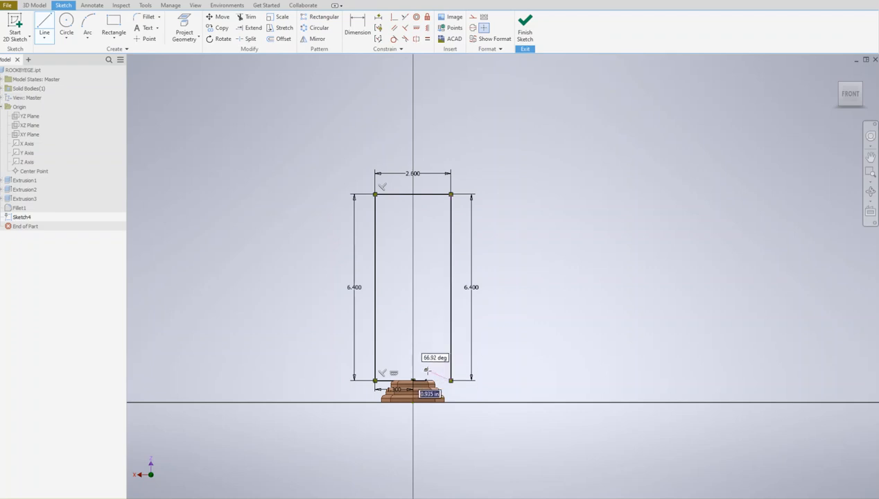
# Close the outline at the pedestal's top centre and draw a vertical centre line from there to the top edge
pyautogui.click(413, 380)
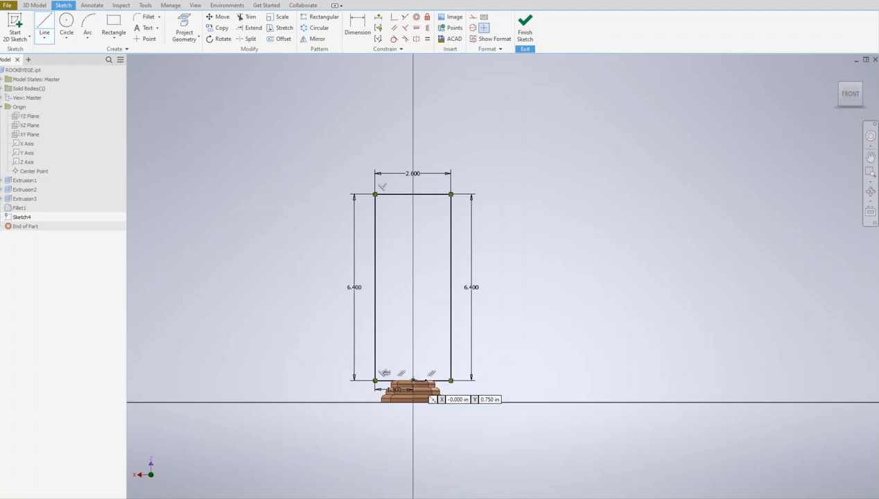
pyautogui.click(414, 380)
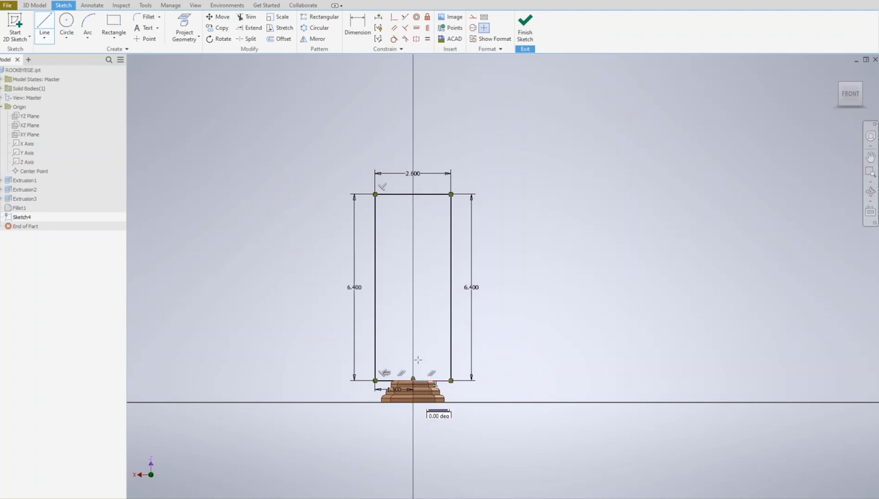
pyautogui.doubleClick(414, 195)
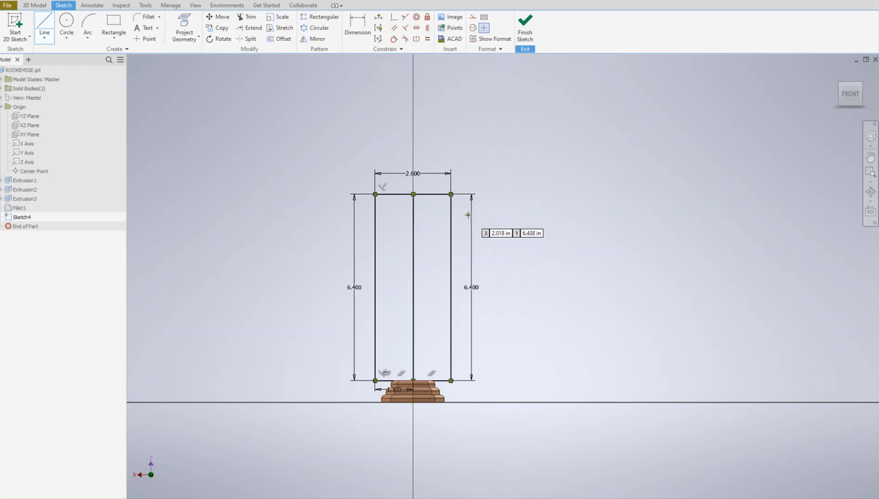
# Draw a 1.2 in vertical line down the outline's right edge, starting at its top-right corner
pyautogui.scroll(-3, 458, 203)
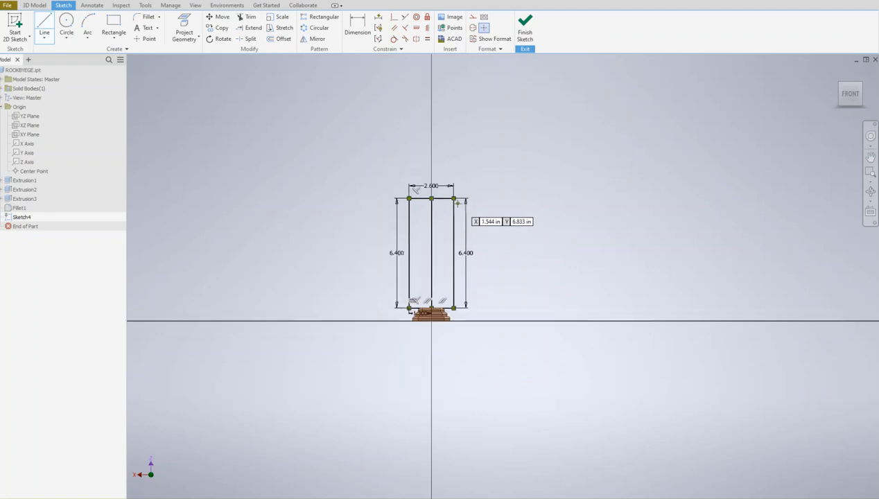
pyautogui.scroll(3, 457, 203)
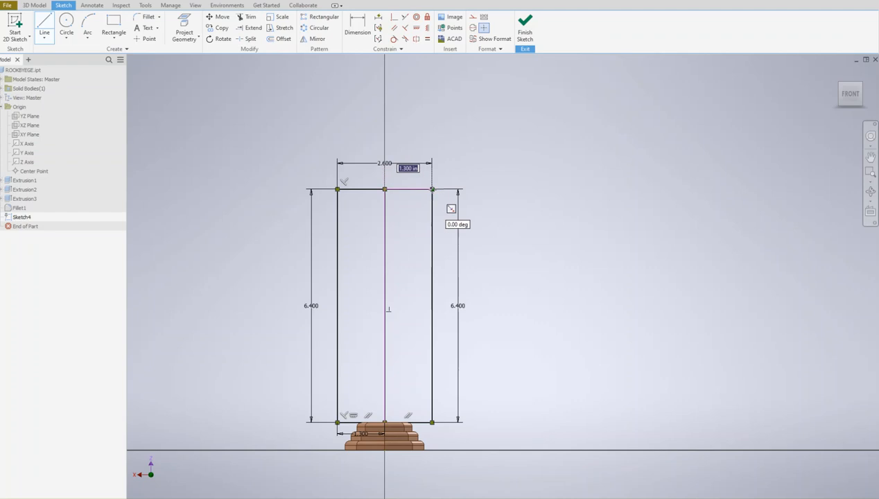
pyautogui.click(432, 188)
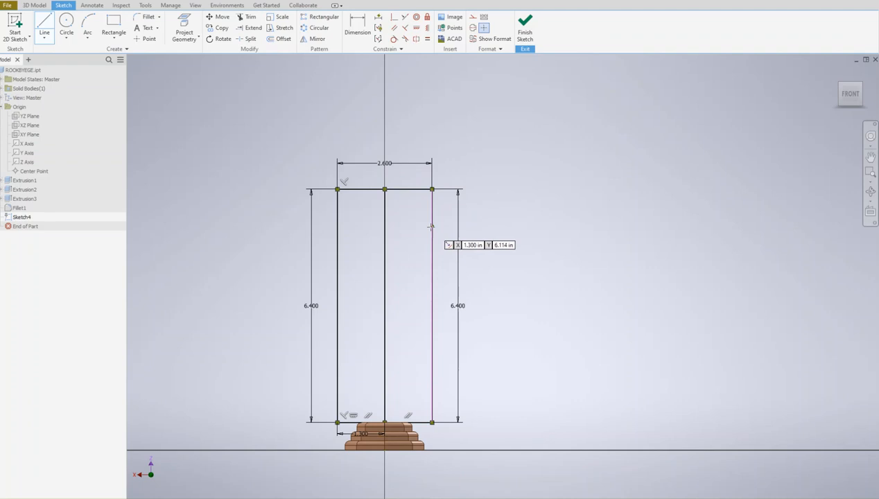
pyautogui.press('Escape')
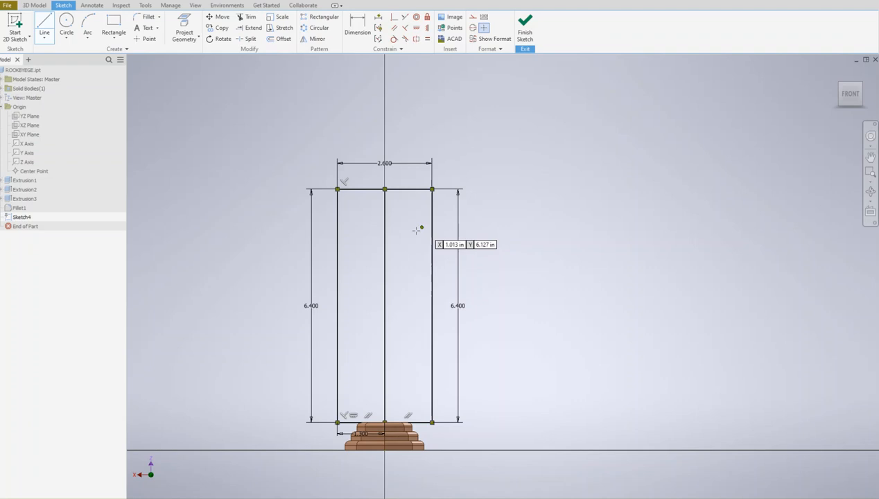
pyautogui.click(432, 202)
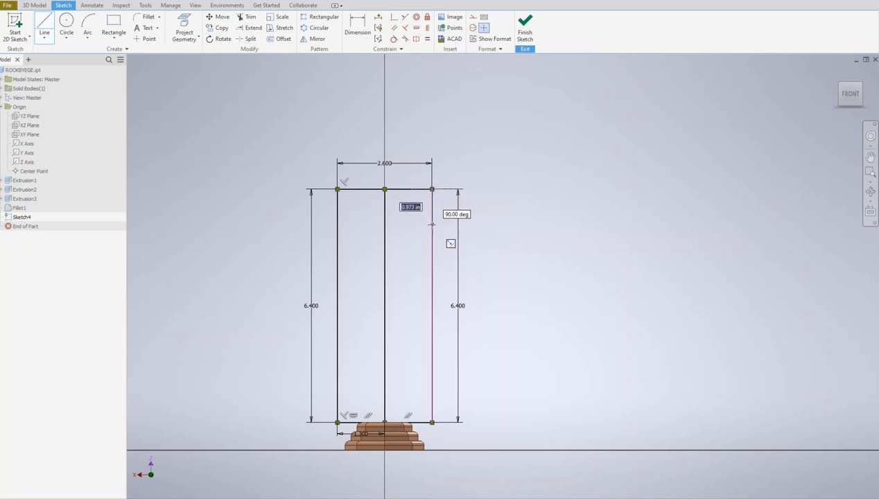
pyautogui.write('1.2')
pyautogui.press('Return')
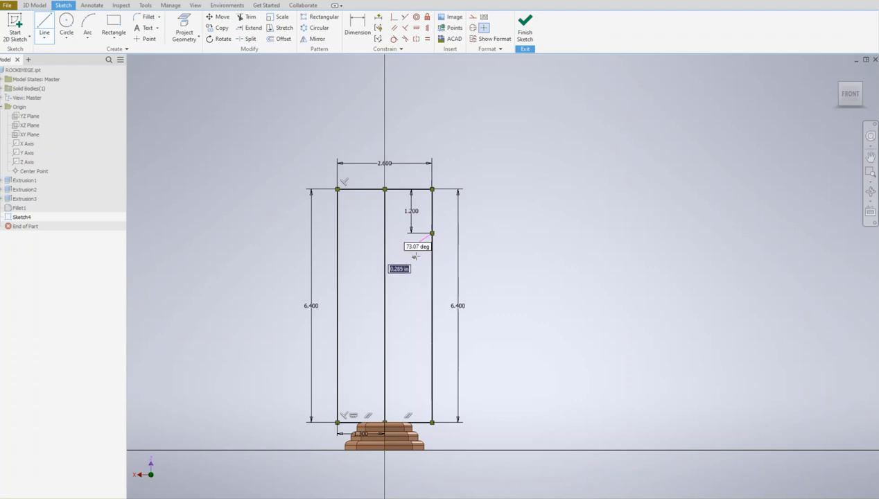
# Sketch the rook's neck profile freehand from the 1.2 in line's lower end, alternating slanted and vertical segments inside the outline
pyautogui.click(409, 250)
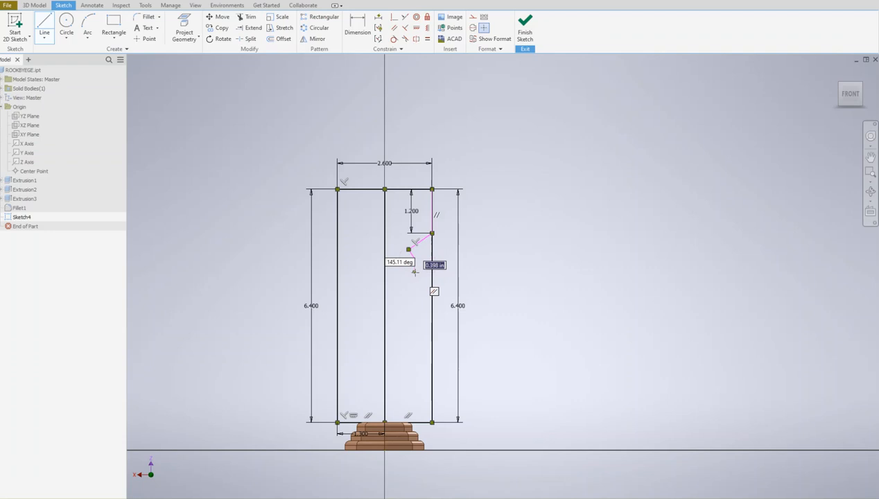
pyautogui.click(416, 273)
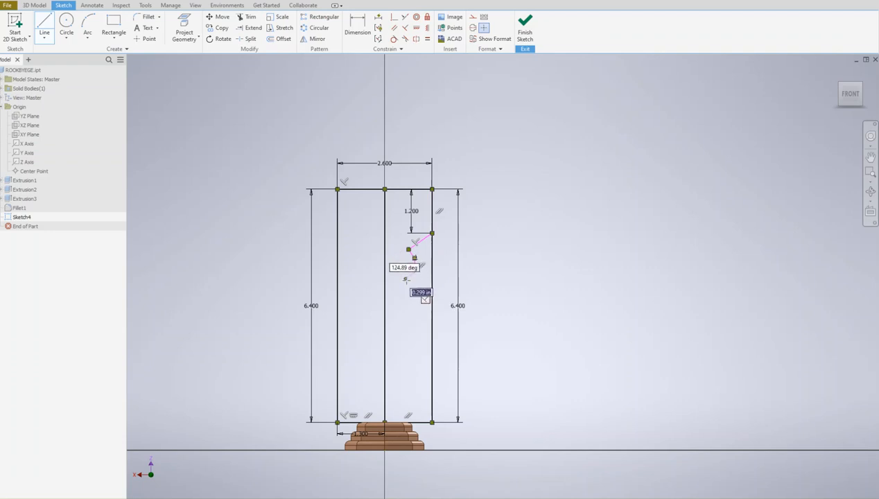
pyautogui.click(406, 280)
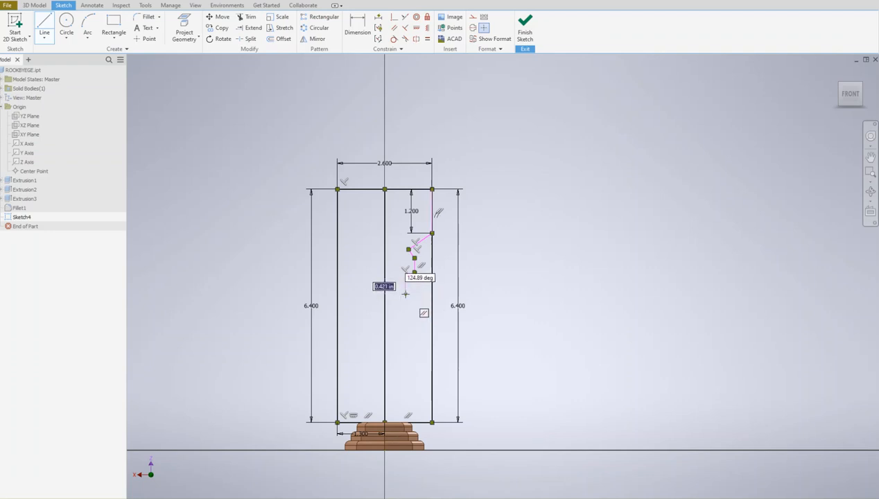
pyautogui.click(405, 279)
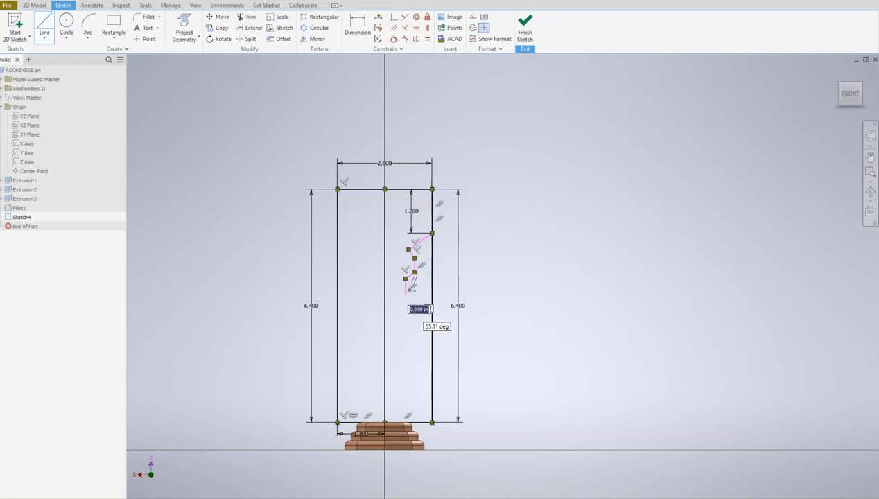
pyautogui.click(417, 310)
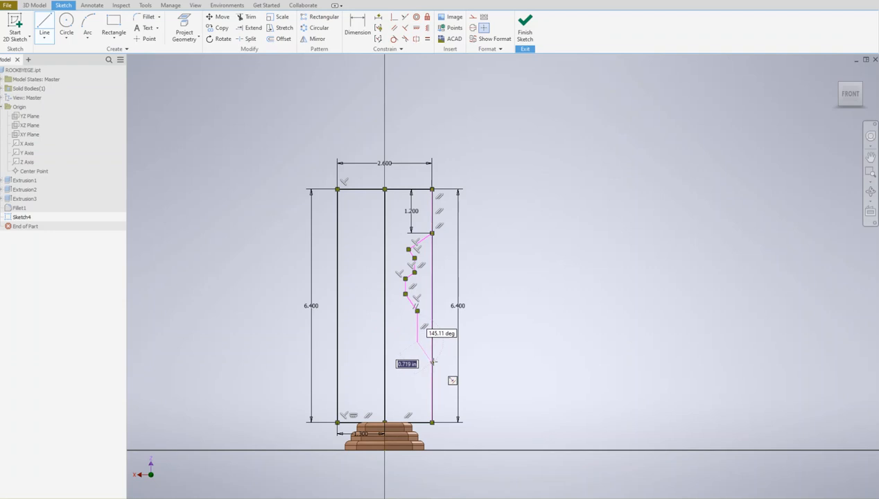
# Flare the profile out to the right edge, run it down, slant it back to the bottom edge and end at the pedestal's top centre
pyautogui.click(432, 362)
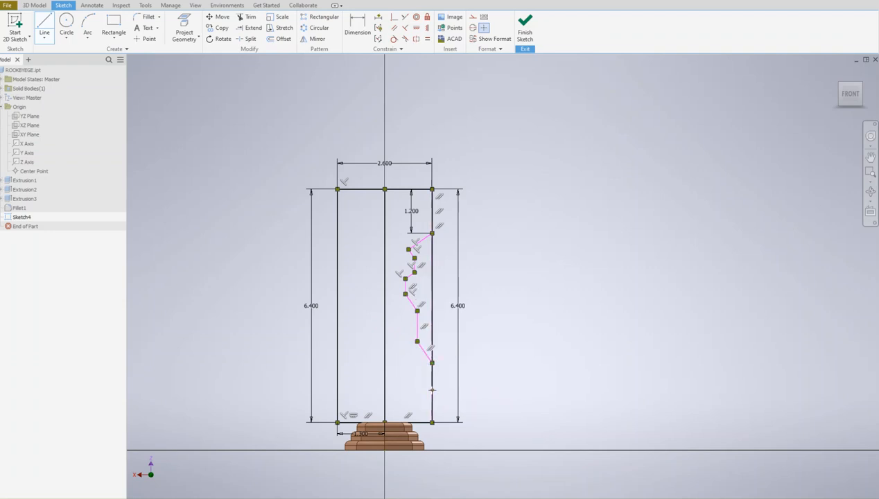
pyautogui.click(432, 389)
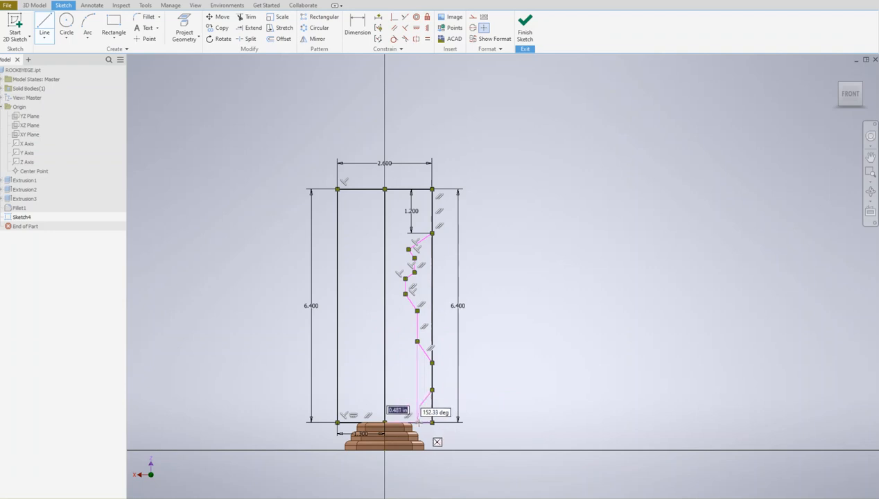
pyautogui.click(418, 422)
pyautogui.click(385, 422)
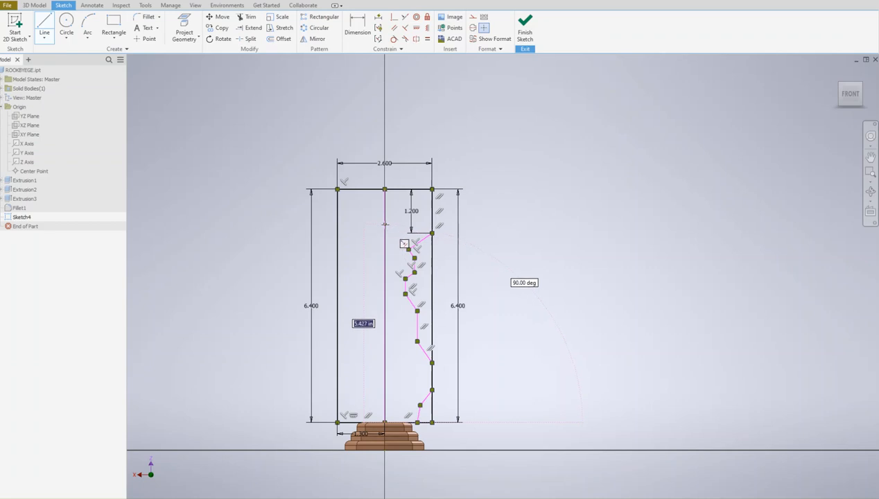
# Run the profile about 5.43 in up the centre line and draw the head recess's vertical wall to the top edge near the right corner
pyautogui.doubleClick(385, 224)
pyautogui.click(424, 225)
pyautogui.doubleClick(424, 188)
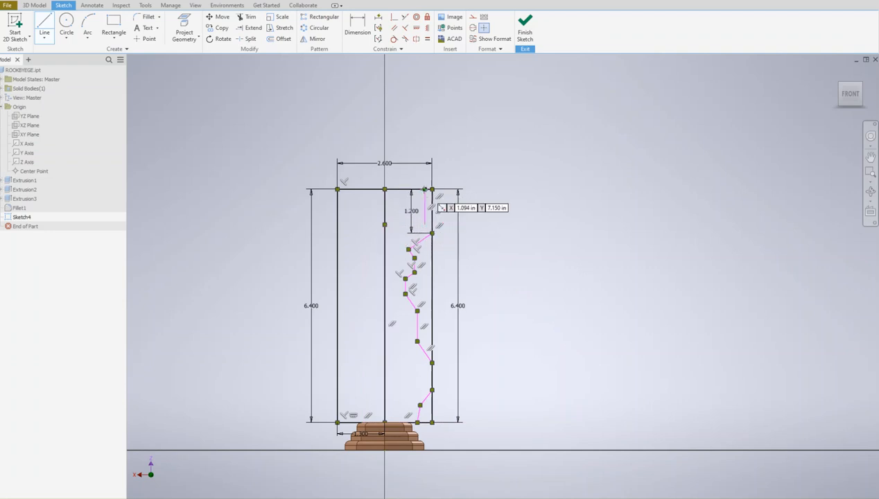
pyautogui.click(432, 189)
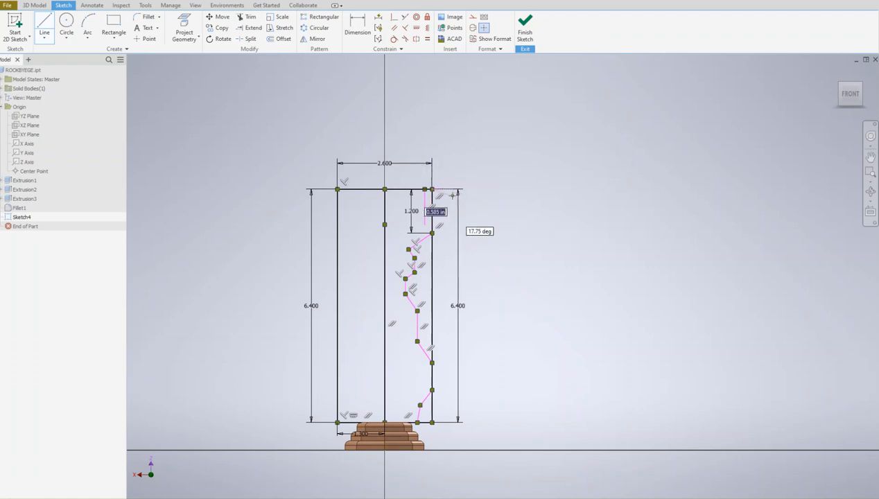
pyautogui.press('Escape')
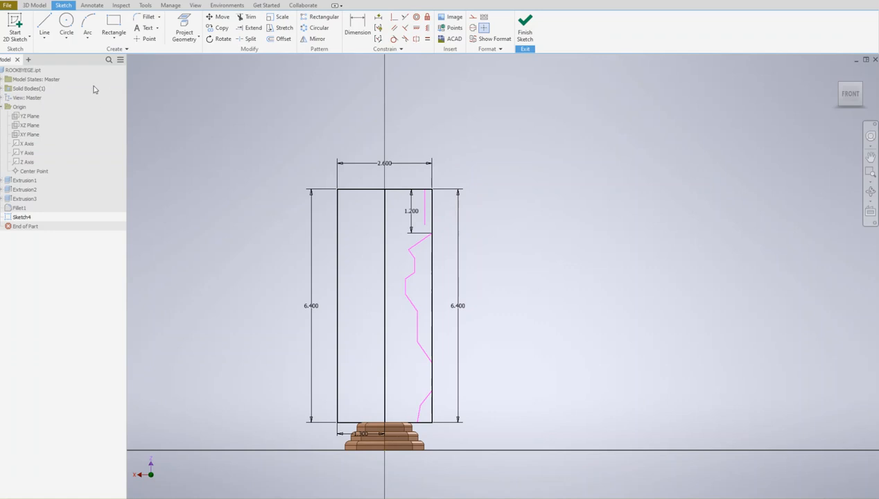
# Draw the recess floor horizontally from the wall's lower end to the centre line and retrace the 1.2 in segment of the right edge
pyautogui.click(45, 31)
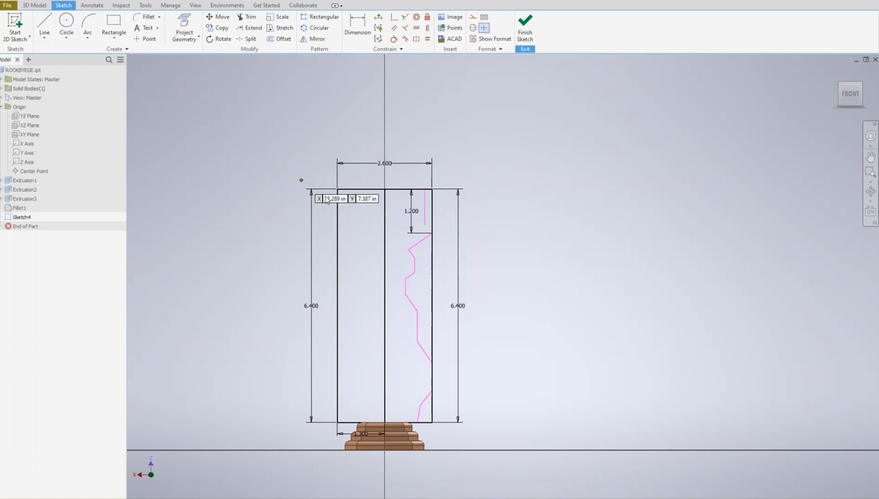
pyautogui.click(408, 225)
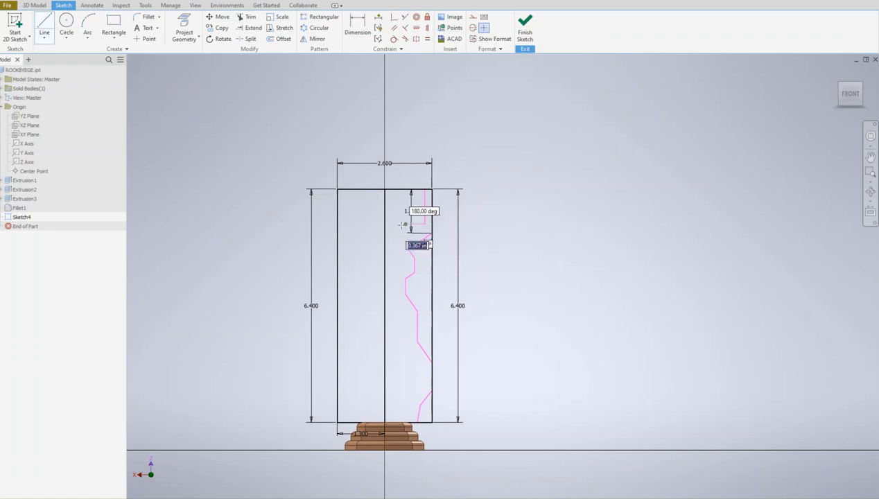
pyautogui.click(384, 224)
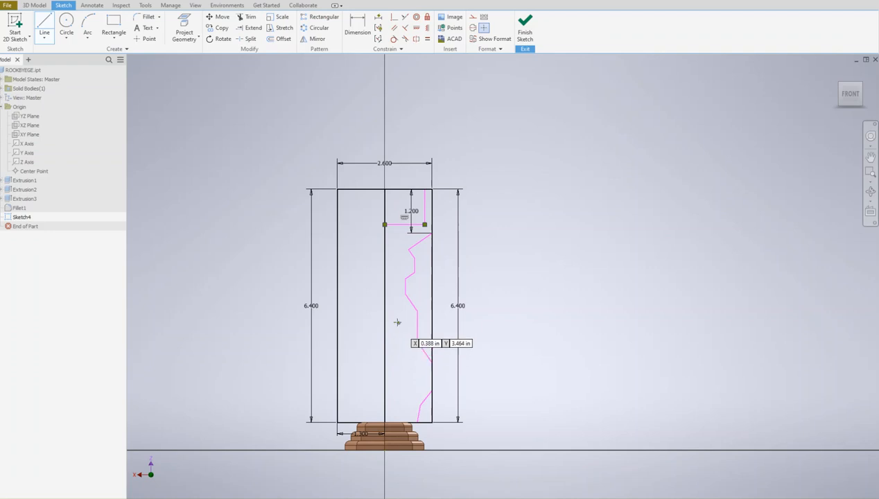
pyautogui.click(431, 233)
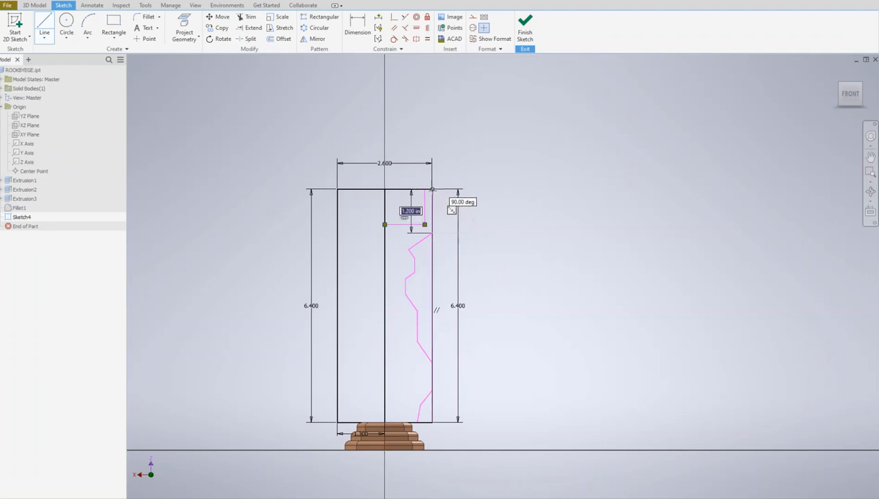
pyautogui.doubleClick(431, 190)
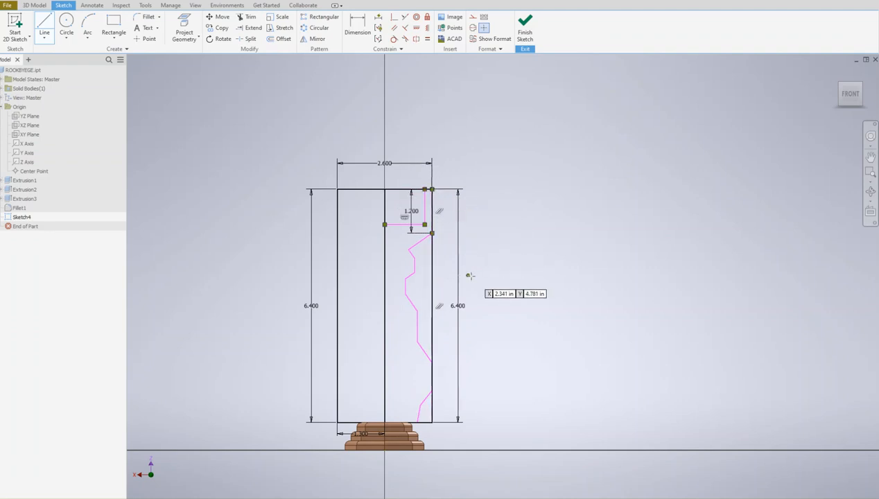
pyautogui.press('Escape')
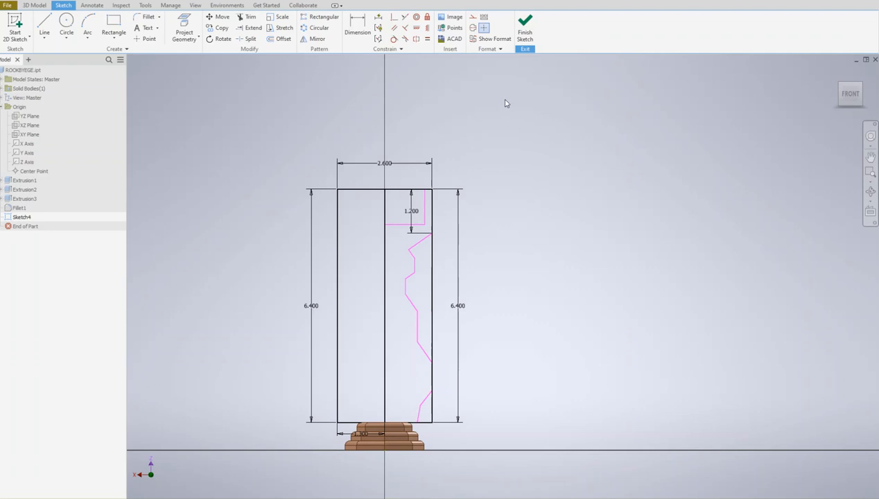
# Finish the sketch and revolve the rook's half profile a full 360 degrees about the vertical centre line, joined to the pedestal
pyautogui.click(525, 29)
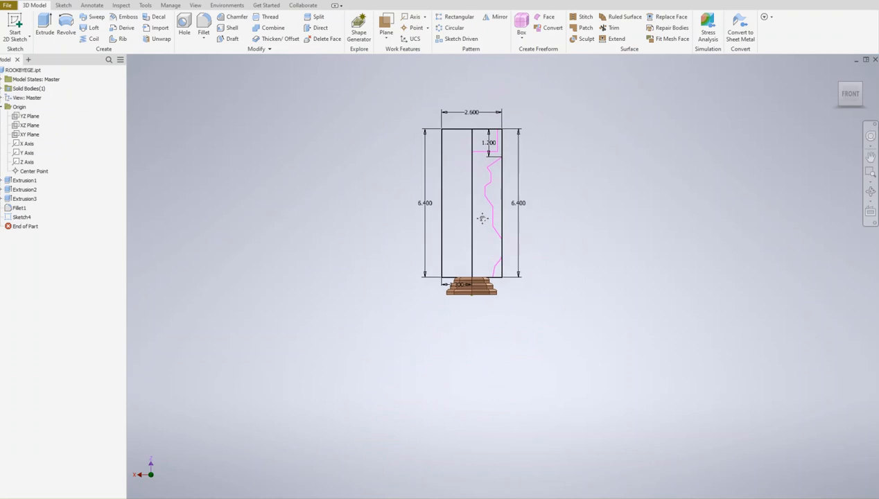
pyautogui.click(65, 28)
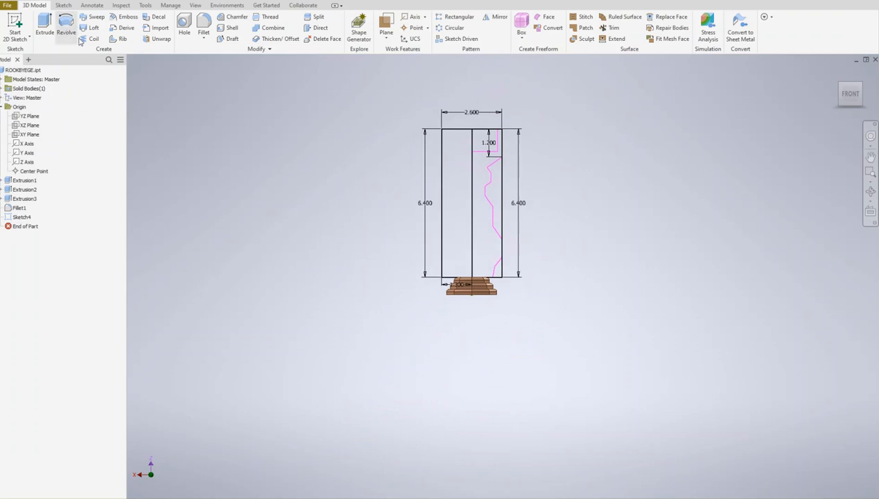
pyautogui.click(478, 208)
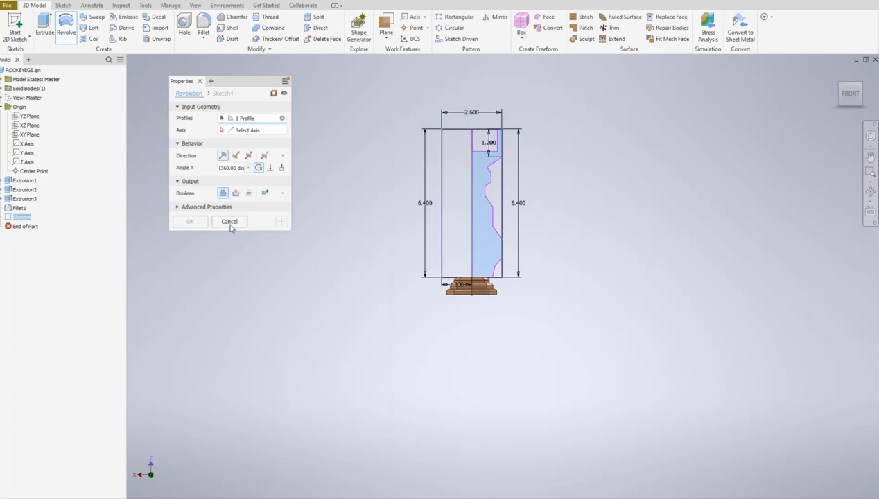
pyautogui.click(223, 132)
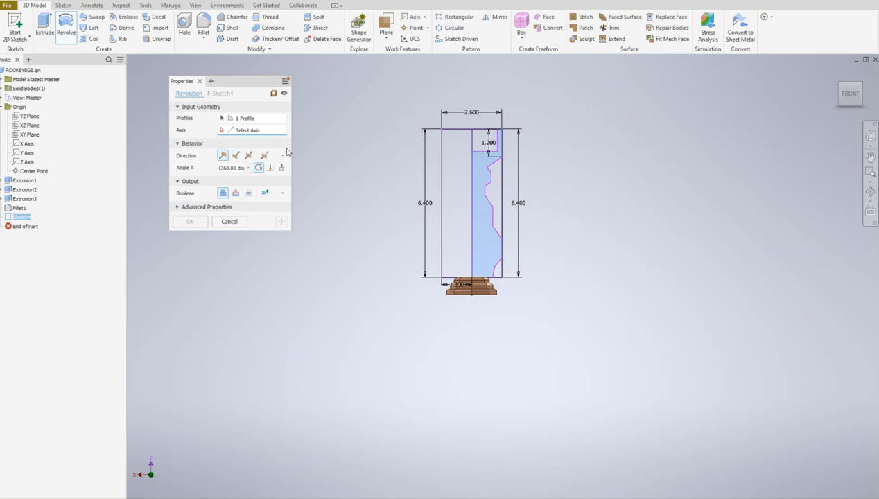
pyautogui.click(472, 188)
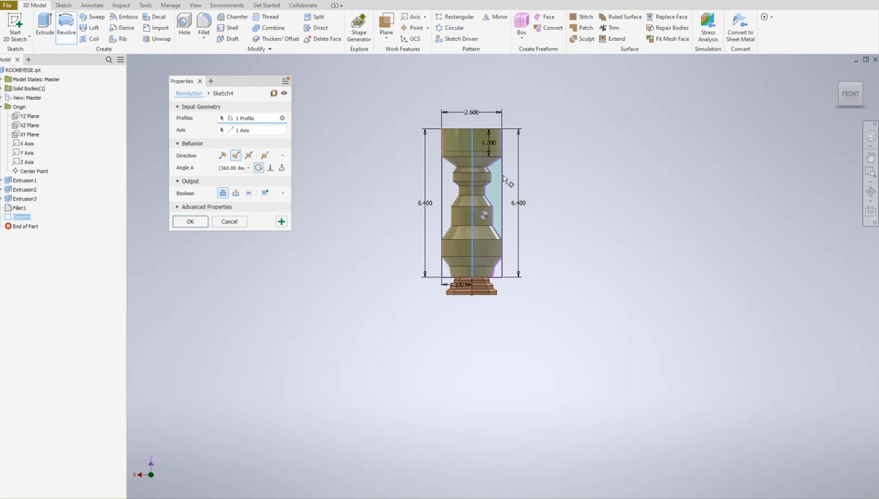
pyautogui.moveTo(847, 103); pyautogui.dragTo(846, 117)
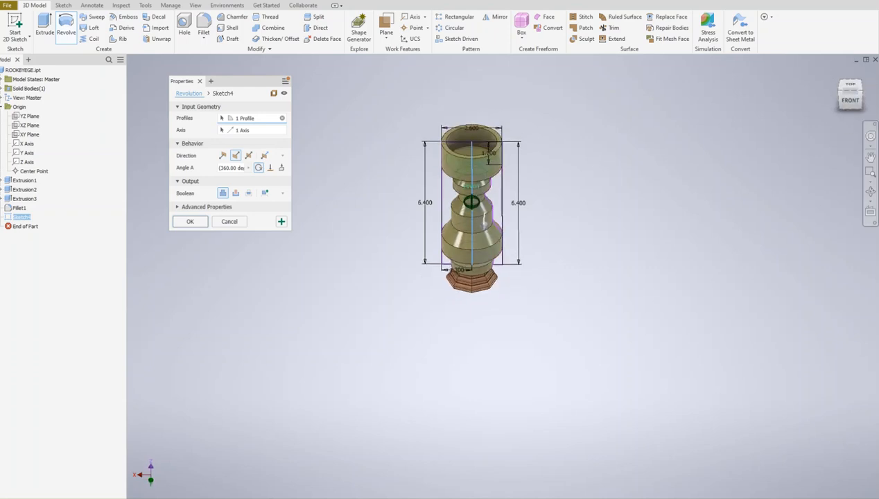
pyautogui.click(848, 102)
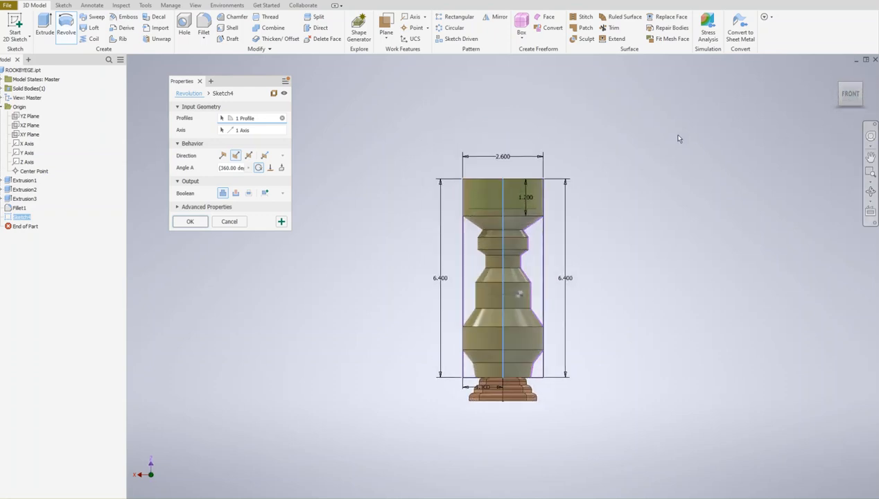
pyautogui.click(190, 222)
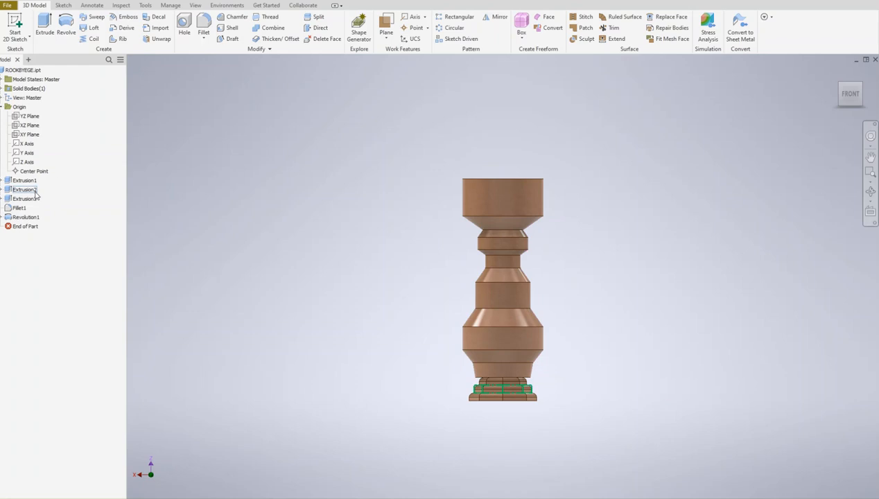
# Open the revolved profile's sketch for editing and move the lowest slanted line's bottom end inward to the pedestal's top step
pyautogui.click(2, 218)
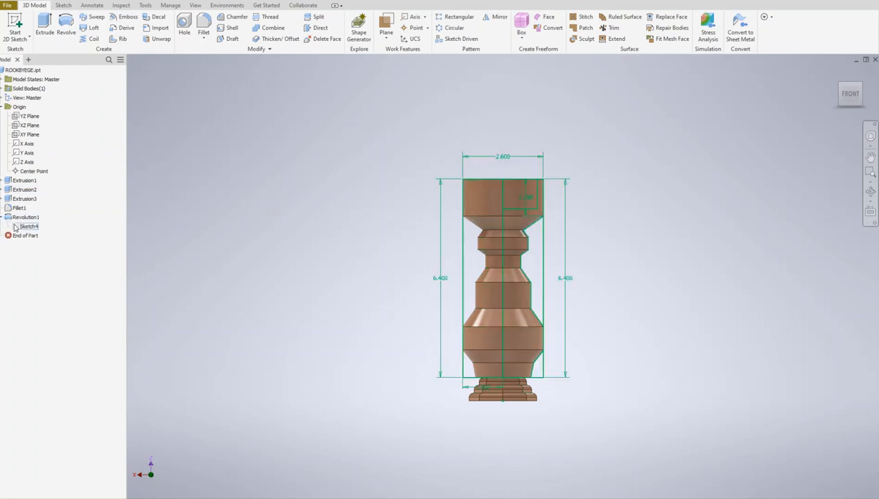
pyautogui.doubleClick(28, 226)
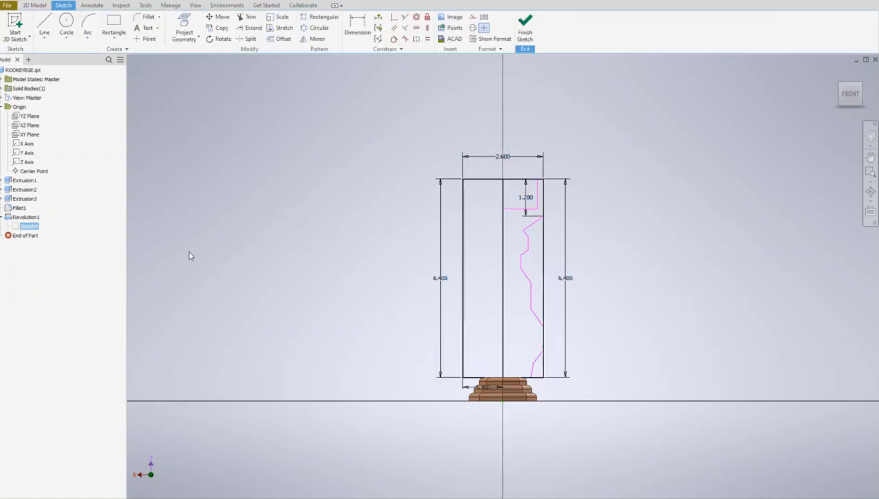
pyautogui.scroll(6, 511, 359)
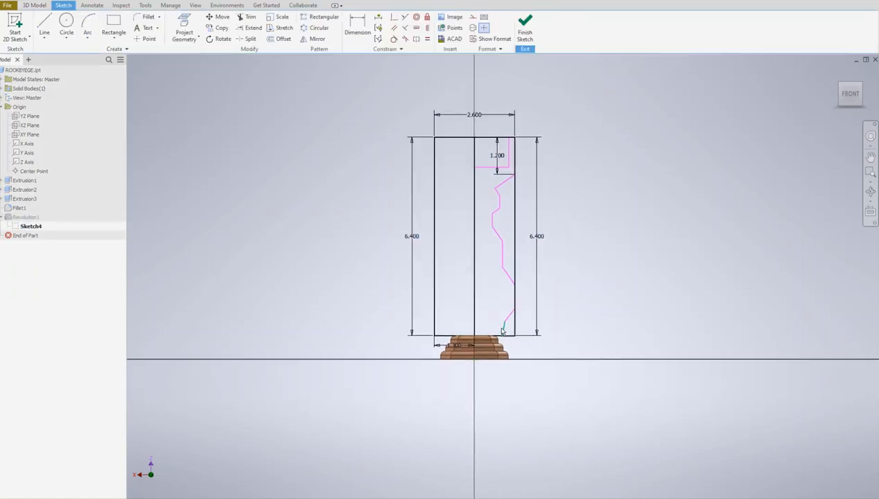
pyautogui.scroll(-8, 503, 333)
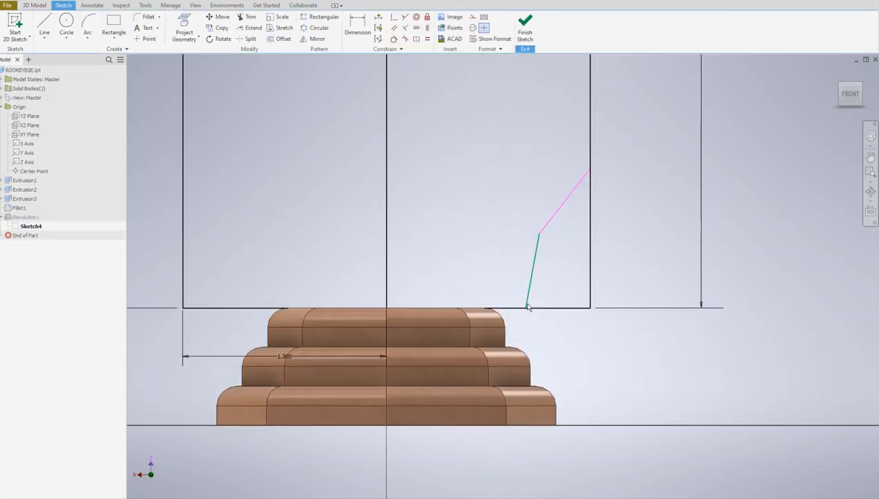
pyautogui.moveTo(527, 311); pyautogui.dragTo(492, 308)
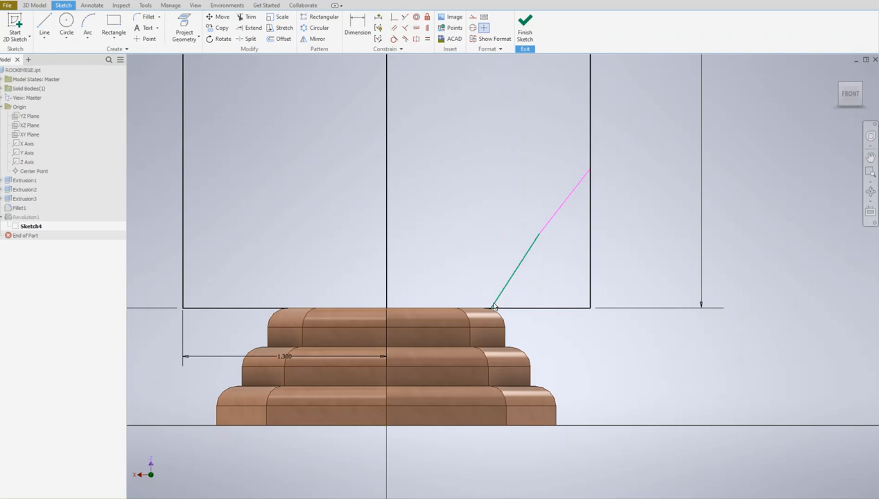
# Move the lowest slanted line's upper corner and the middle body's wall slightly towards the centre line, and finish the sketch
pyautogui.moveTo(539, 236); pyautogui.dragTo(525, 231)
pyautogui.scroll(-3, 506, 229)
pyautogui.moveTo(506, 229)
pyautogui.mouseDown(button='middle')
pyautogui.moveTo(548, 267)
pyautogui.moveTo(516, 277)
pyautogui.moveTo(508, 303)
pyautogui.mouseUp(button='middle')
pyautogui.scroll(-4, 548, 267)
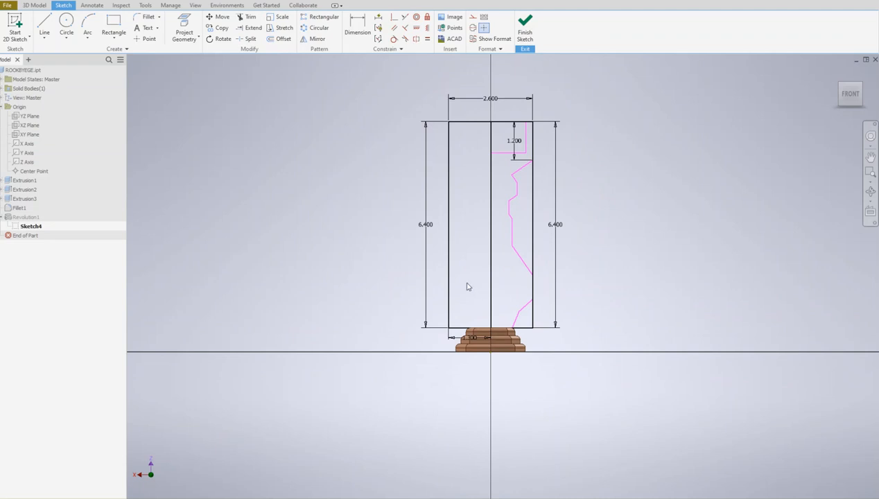
pyautogui.click(524, 35)
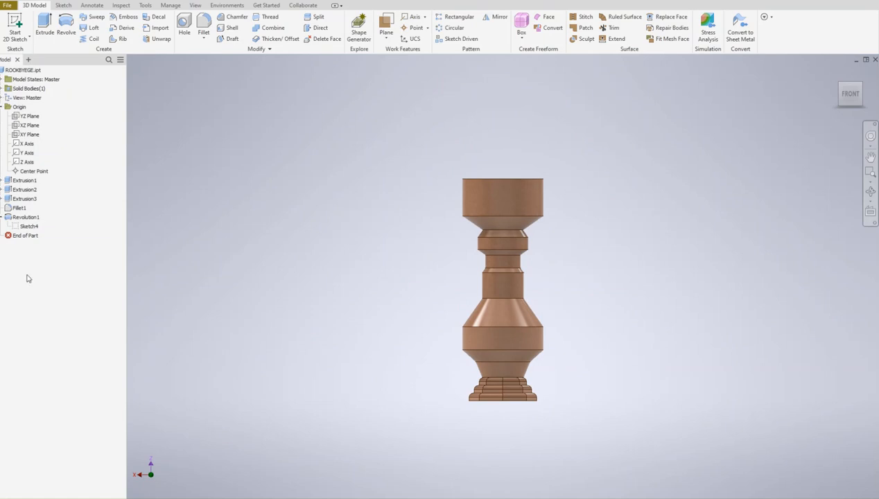
# Start a new sketch on the flat ring face at the top of the rook's head
pyautogui.keyDown('shift'); pyautogui.moveTo(503, 277); pyautogui.dragTo(500, 332, button='middle'); pyautogui.keyUp('shift')
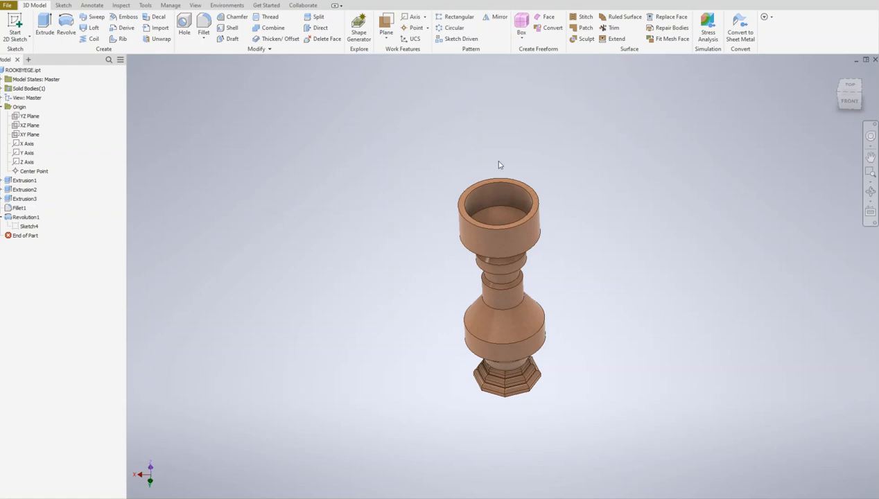
pyautogui.scroll(3, 512, 179)
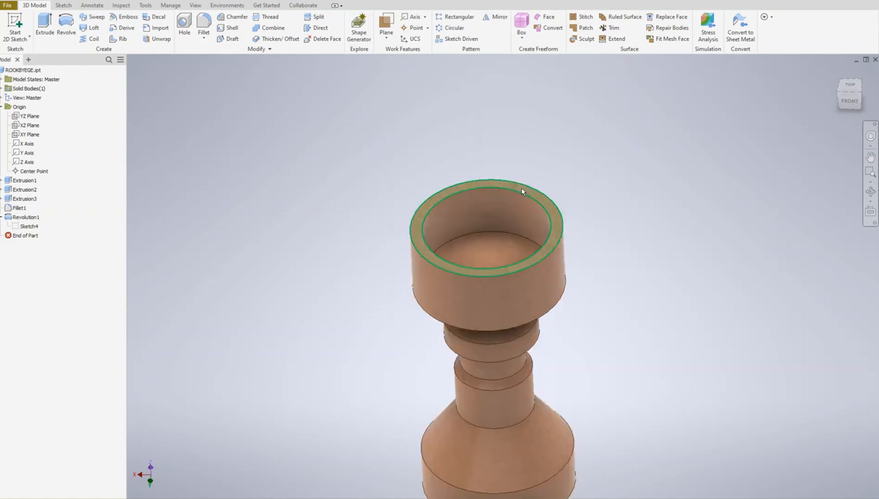
pyautogui.scroll(2, 522, 192)
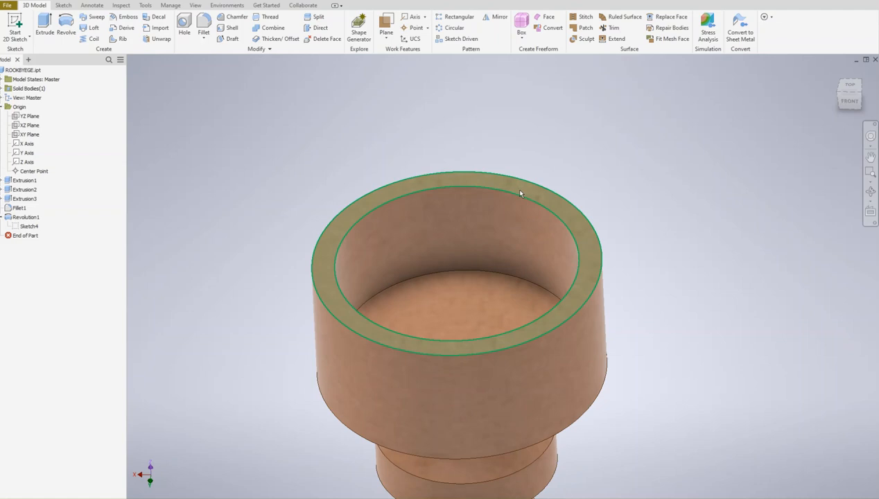
pyautogui.click(519, 190)
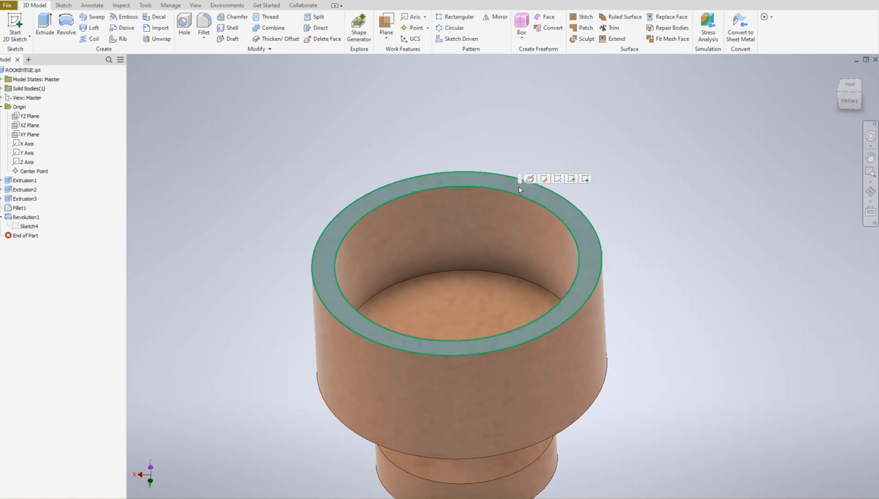
pyautogui.moveTo(530, 197)
pyautogui.click(586, 179)
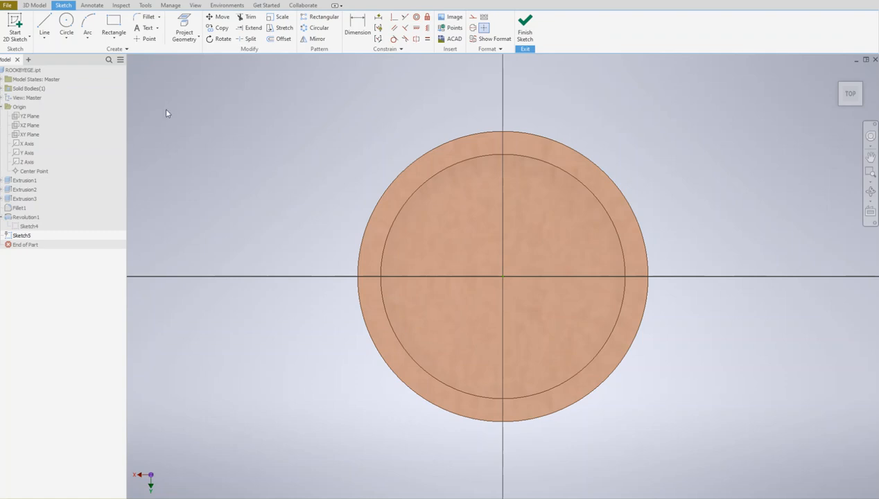
# Draw a 3 by 0.5 in horizontal rectangle across the middle of the rook's head, extending past the rim on both sides
pyautogui.click(113, 30)
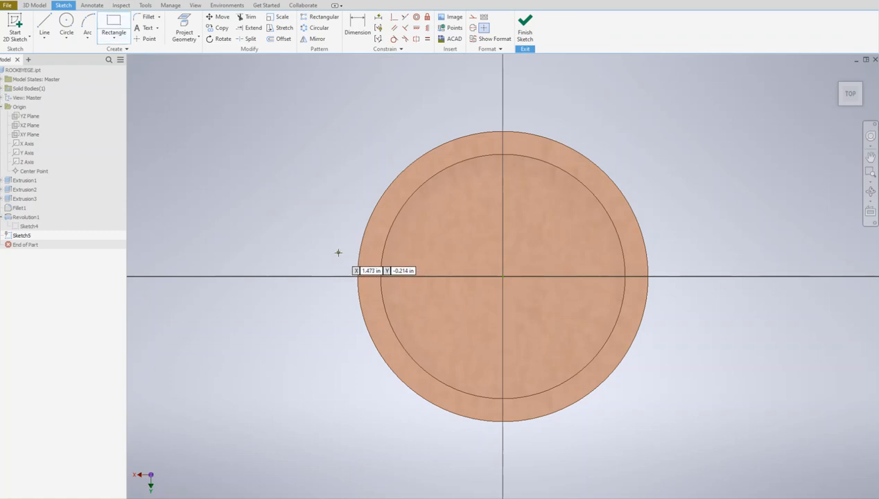
pyautogui.click(340, 250)
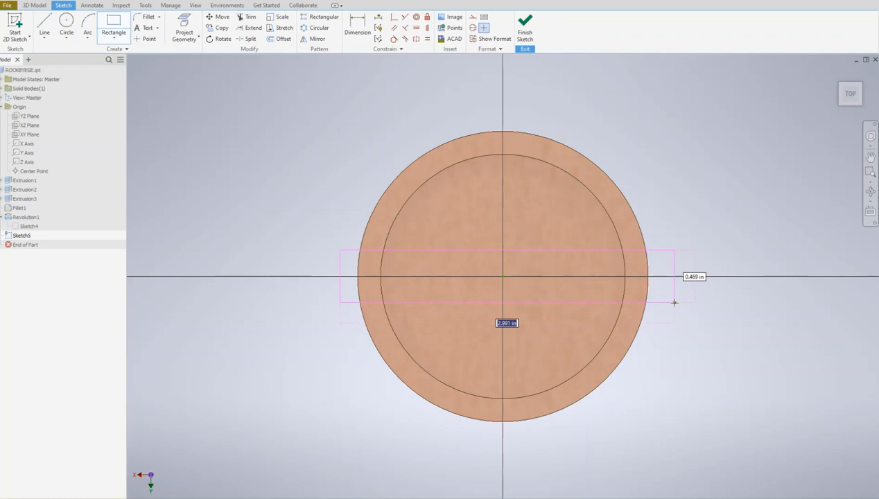
pyautogui.write('3')
pyautogui.press('Tab')
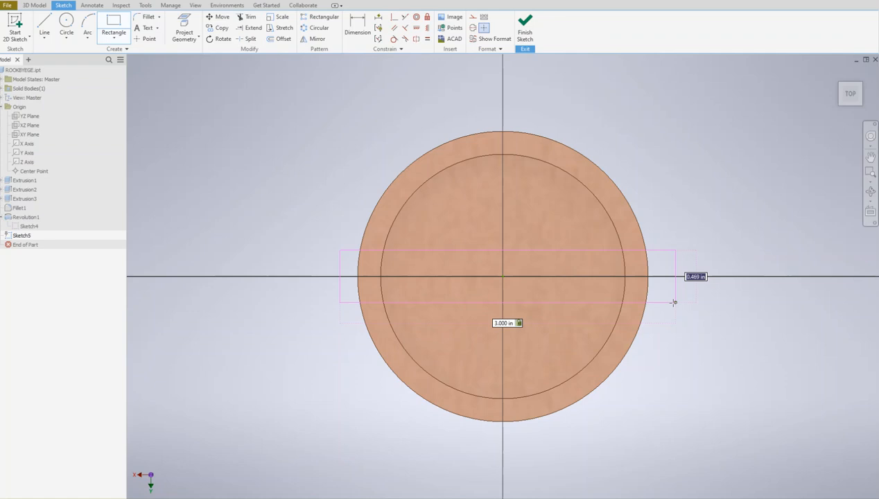
pyautogui.write('.5')
pyautogui.press('Return')
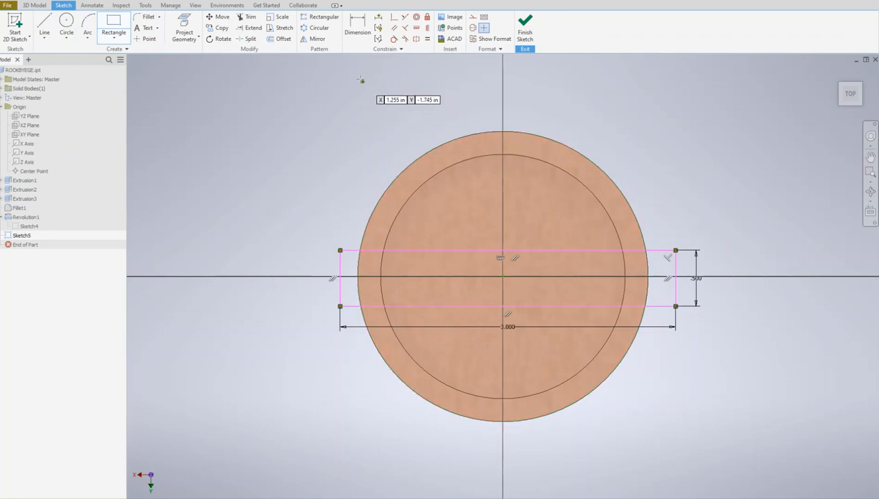
# Set up a non-associative circular sketch pattern of 3 instances over 360 degrees about the head's centre point
pyautogui.click(310, 29)
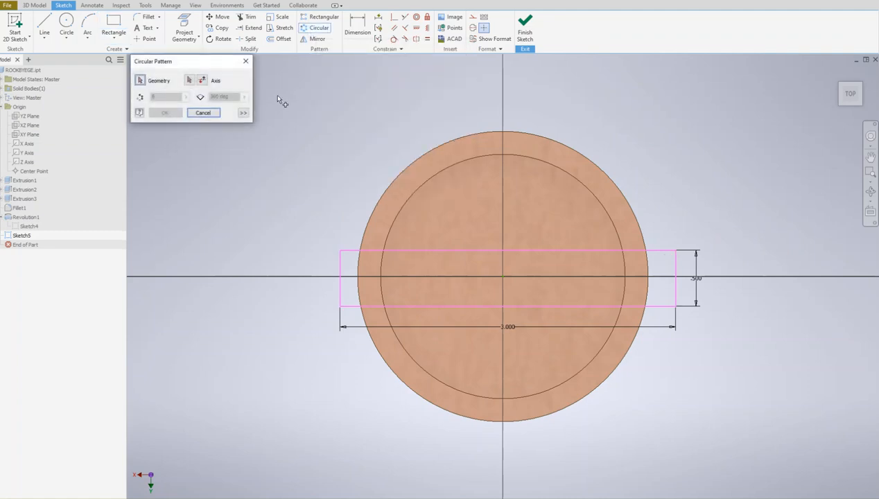
pyautogui.click(190, 81)
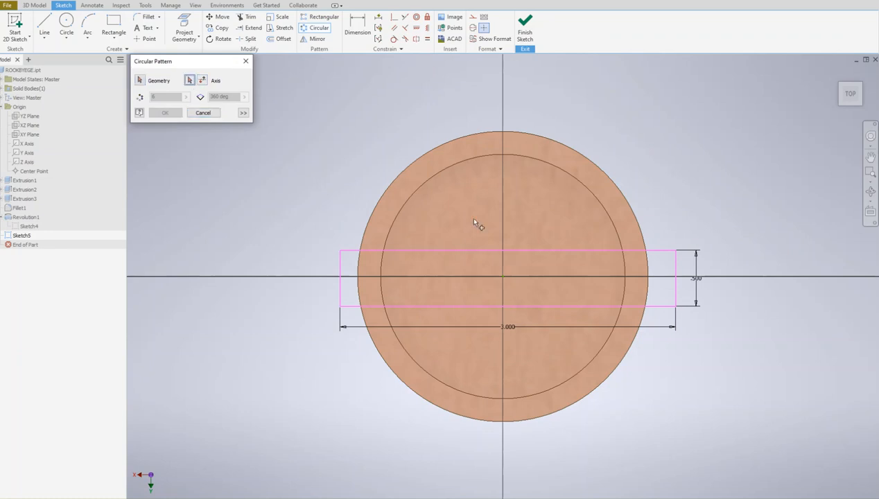
pyautogui.click(504, 278)
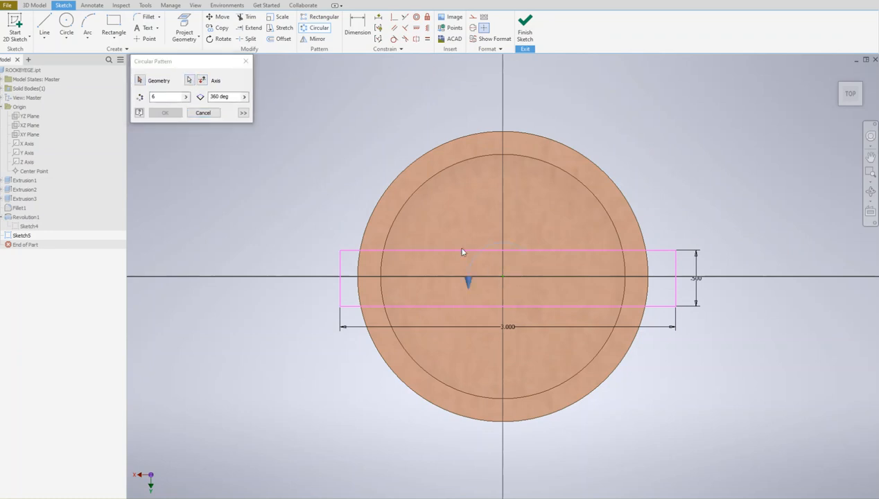
pyautogui.click(155, 97)
pyautogui.write('8')
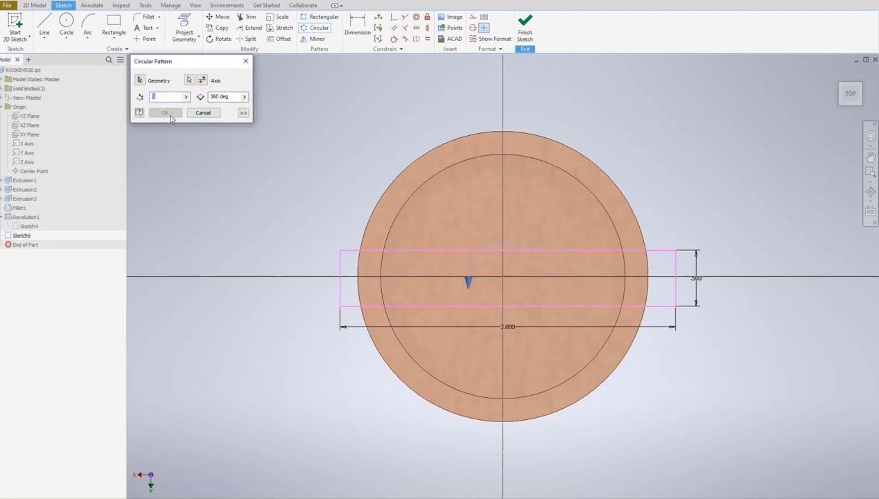
pyautogui.write('3')
pyautogui.click(243, 113)
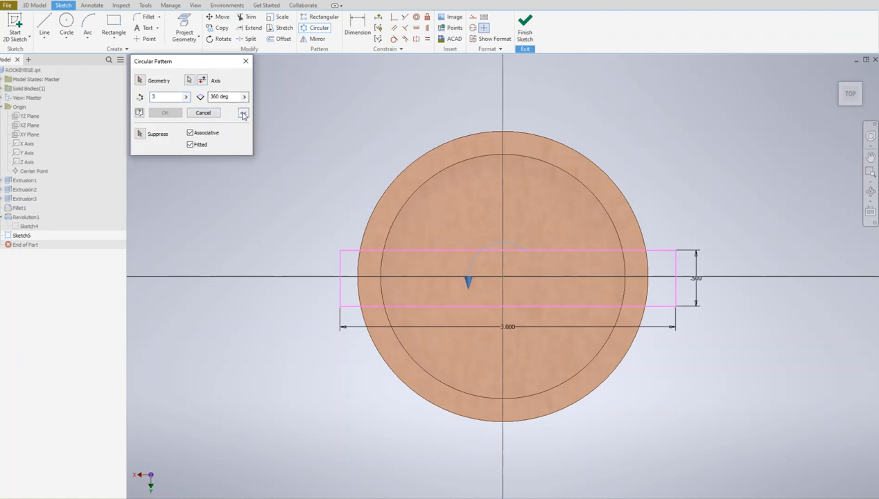
pyautogui.click(192, 133)
# Select all four edges of the 3 by 0.5 in rectangle as the circular pattern's geometry
pyautogui.click(139, 82)
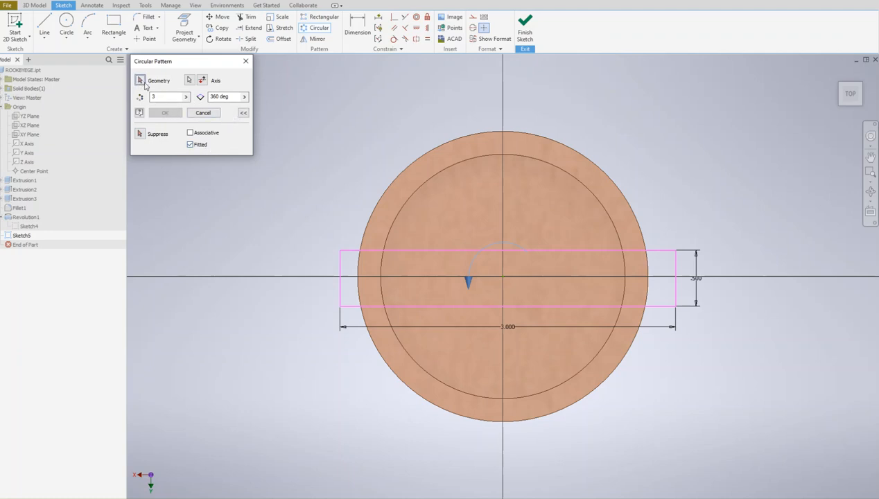
pyautogui.click(350, 251)
pyautogui.click(341, 262)
pyautogui.click(352, 305)
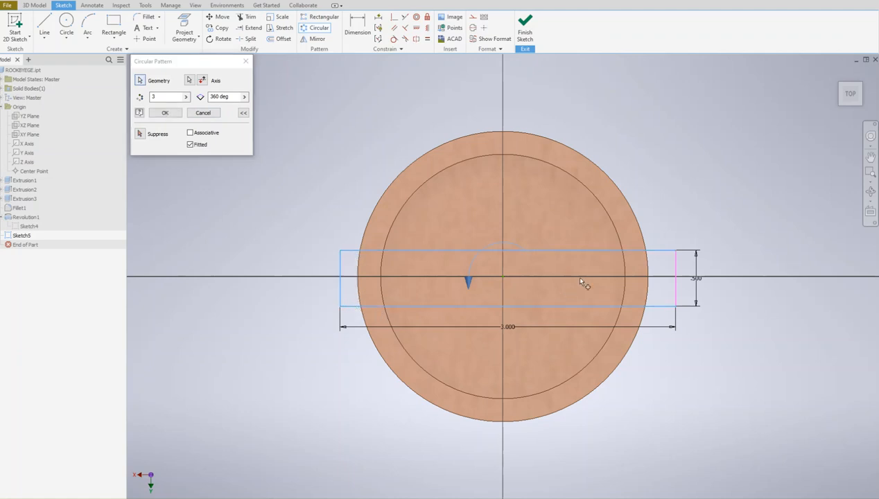
pyautogui.click(675, 268)
pyautogui.click(190, 80)
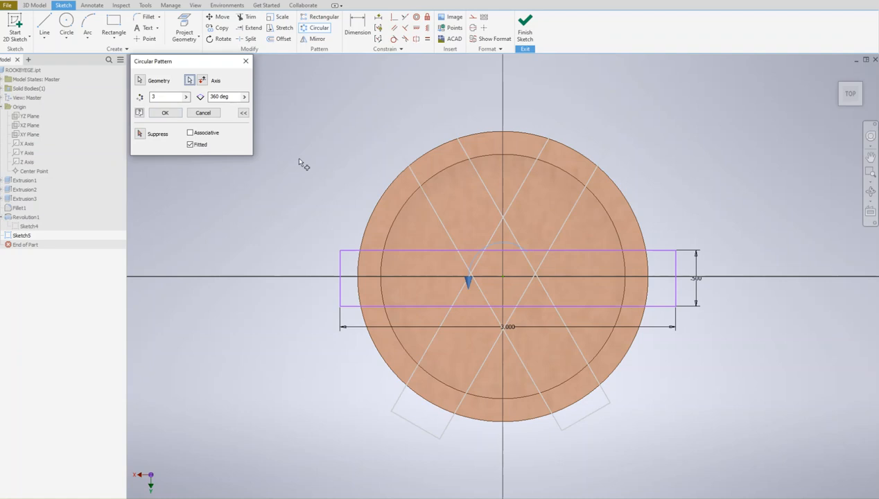
# Toggle the pattern's Fitted option off and on, try 6 and 4 instances, and set the count back to 3
pyautogui.click(244, 97)
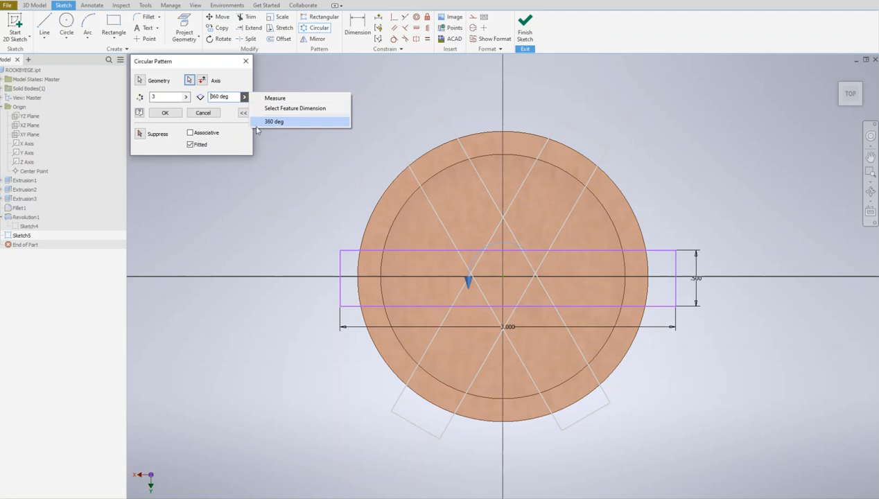
pyautogui.click(192, 136)
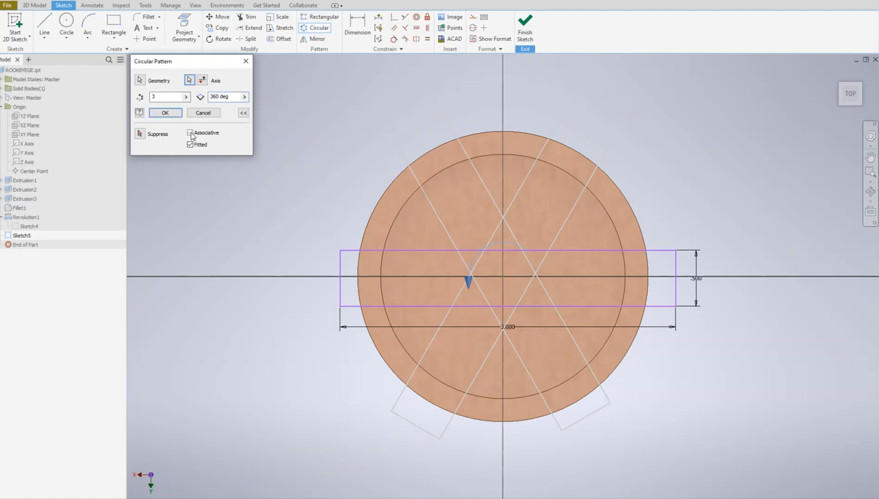
pyautogui.click(190, 145)
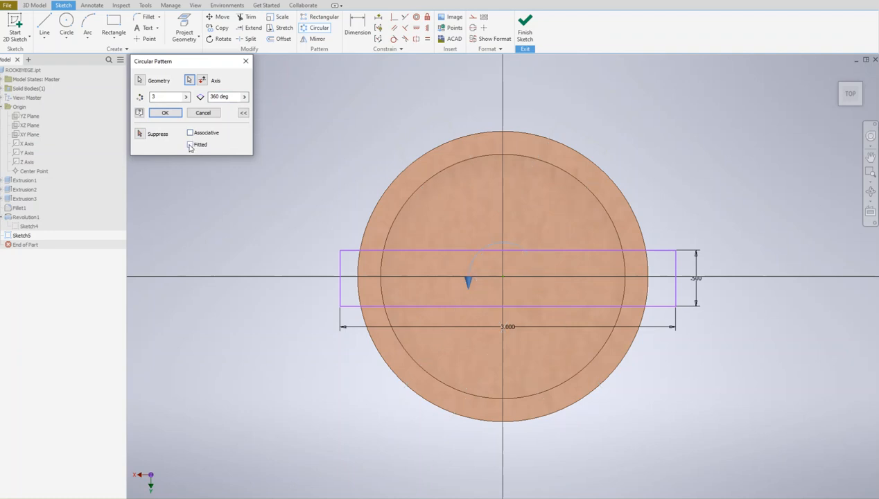
pyautogui.click(190, 145)
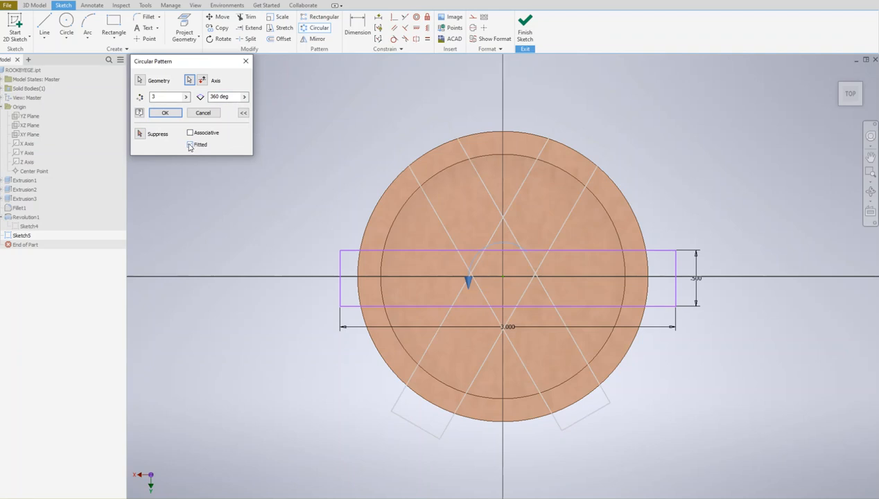
pyautogui.click(159, 97)
pyautogui.press('BackSpace')
pyautogui.write('6')
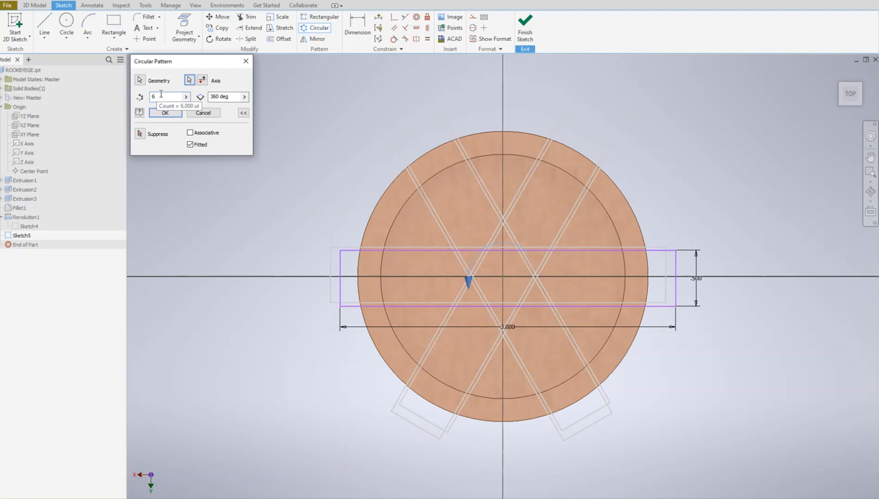
pyautogui.doubleClick(157, 96)
pyautogui.write('3')
pyautogui.doubleClick(162, 98)
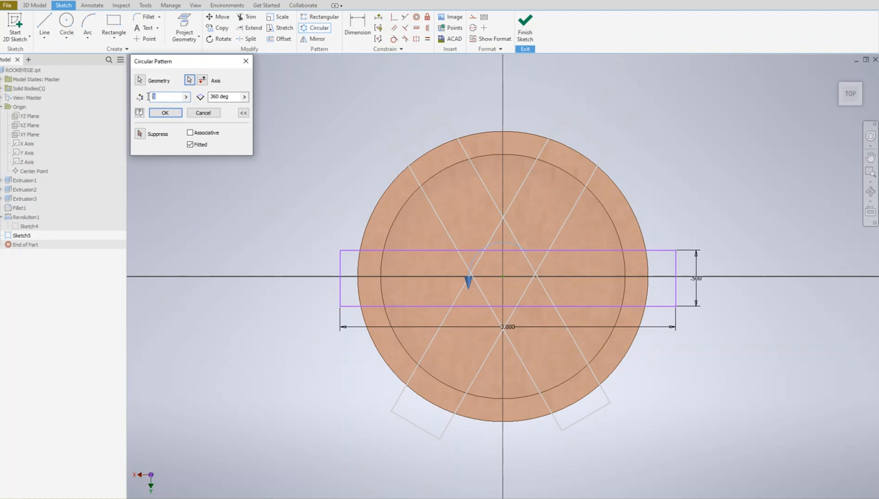
pyautogui.write('4')
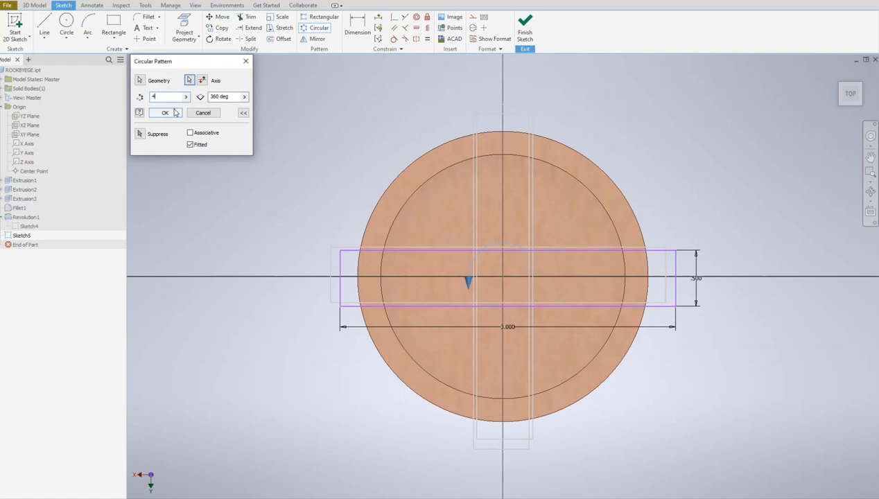
pyautogui.moveTo(162, 97); pyautogui.dragTo(125, 97)
pyautogui.write('3')
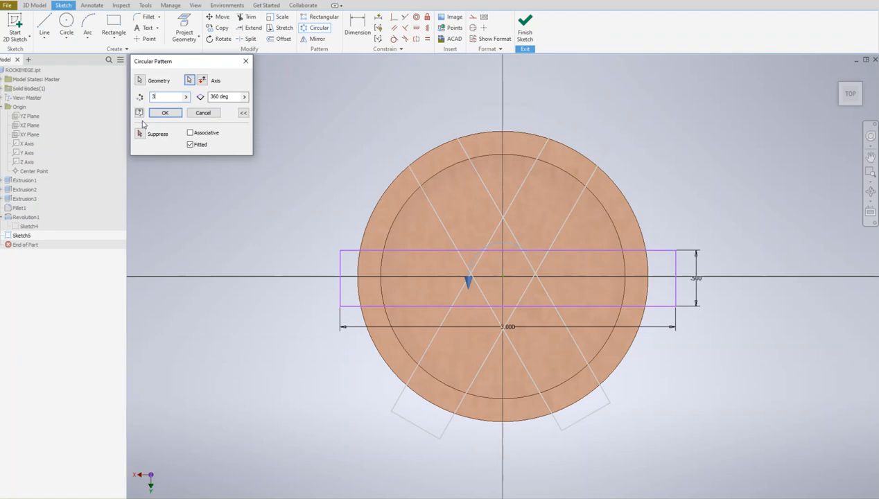
# Try the circular pattern without fitted spacing, restore the Fitted option and cancel the pattern
pyautogui.click(191, 147)
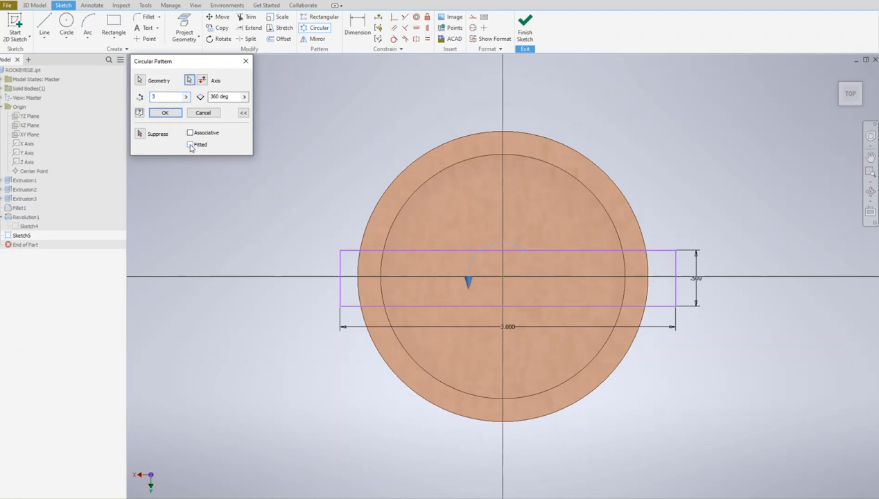
pyautogui.click(140, 135)
pyautogui.click(139, 136)
pyautogui.click(190, 146)
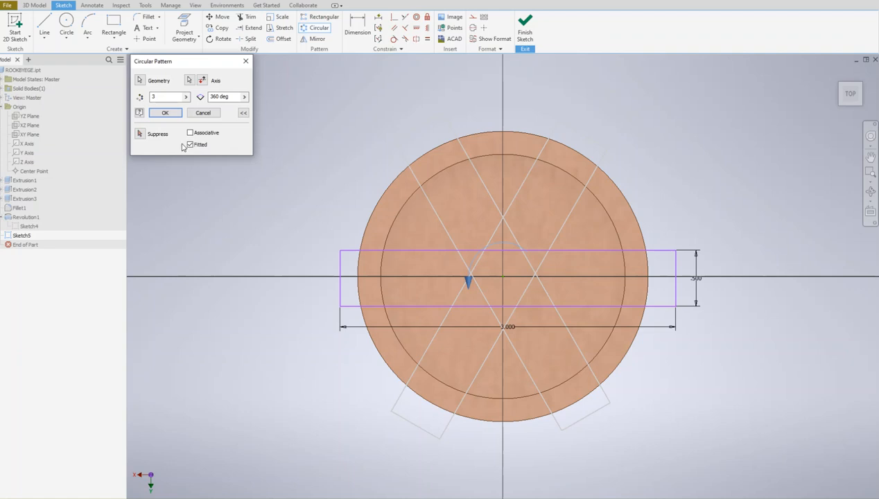
pyautogui.click(245, 61)
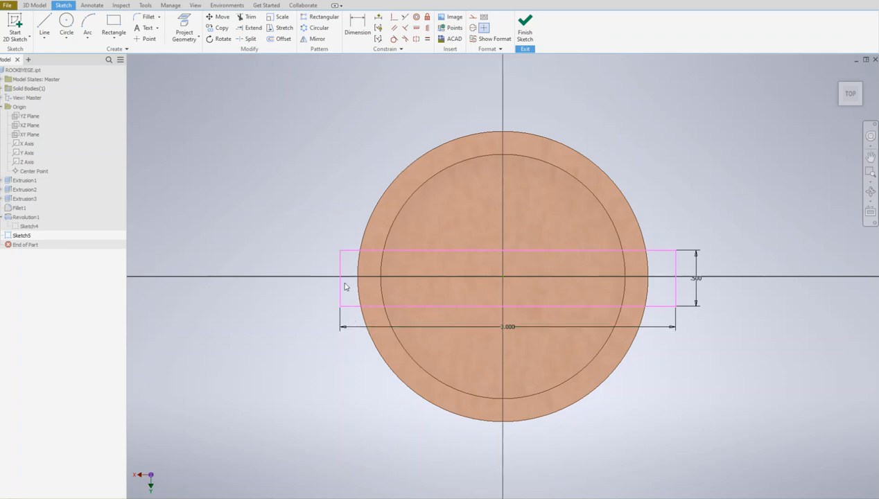
# Delete the rectangle's 3 in length dimension and move its outer short edge on the undimensioned side onto the head's vertical centre line
pyautogui.click(352, 326)
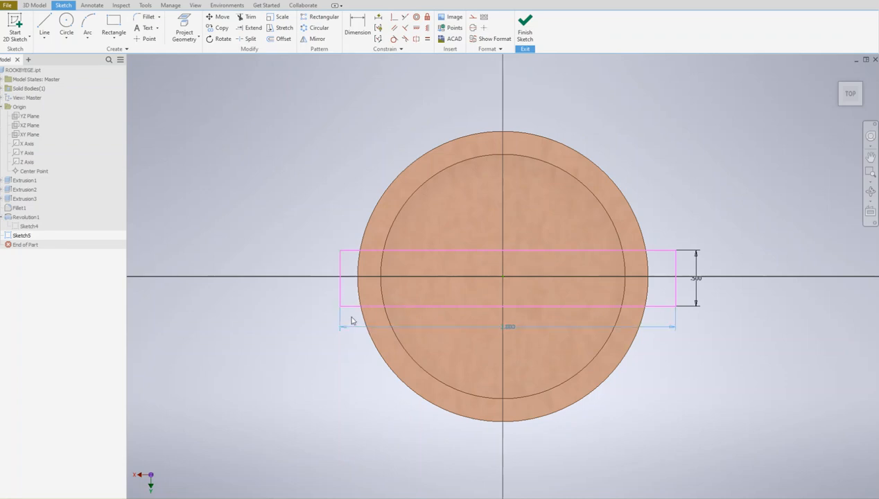
pyautogui.press('Delete')
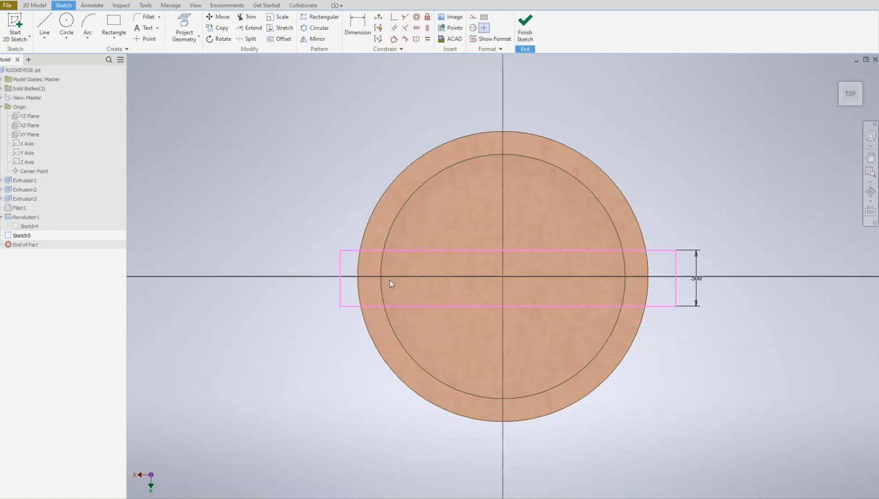
pyautogui.click(340, 290)
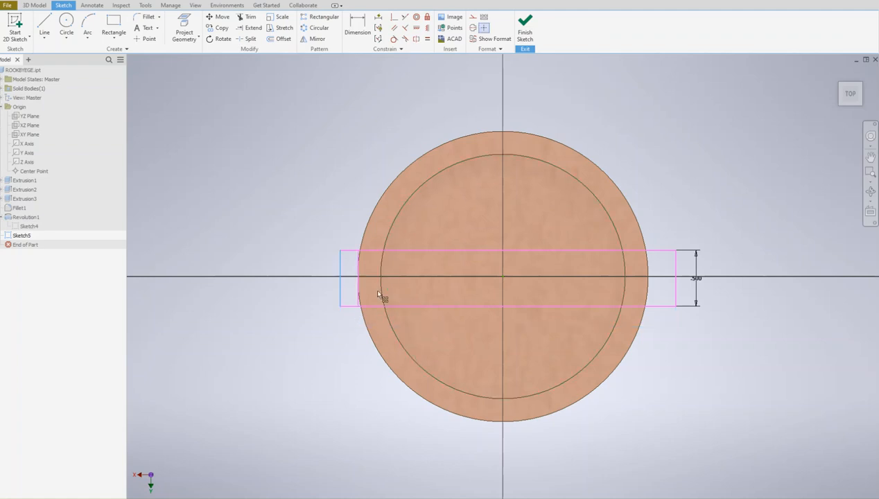
pyautogui.click(503, 294)
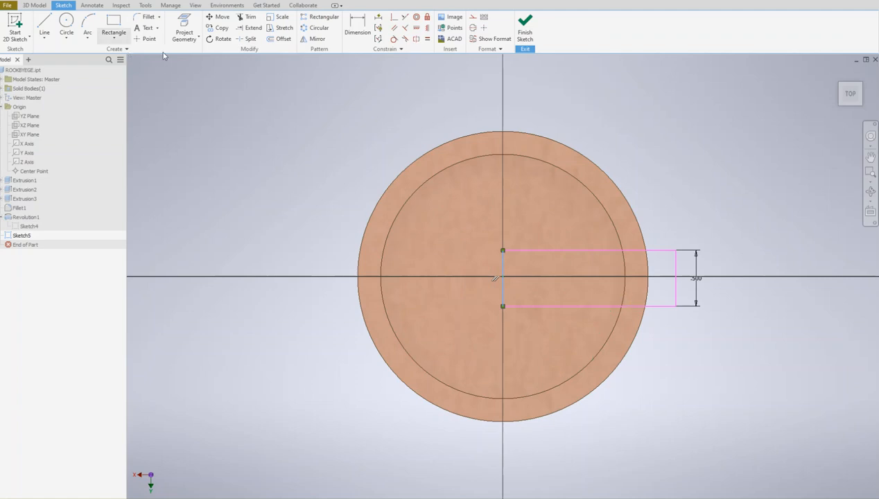
# Start a circular sketch pattern and select all four edges of the shortened rectangle as its geometry
pyautogui.click(305, 29)
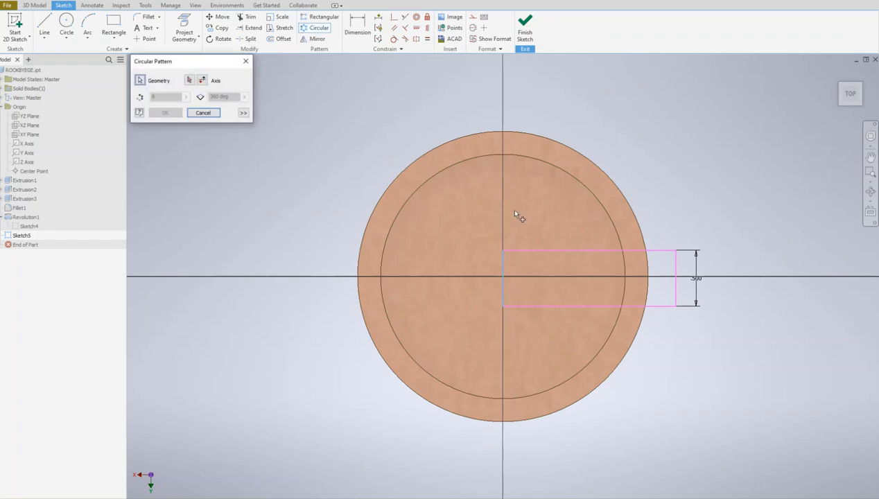
pyautogui.click(524, 250)
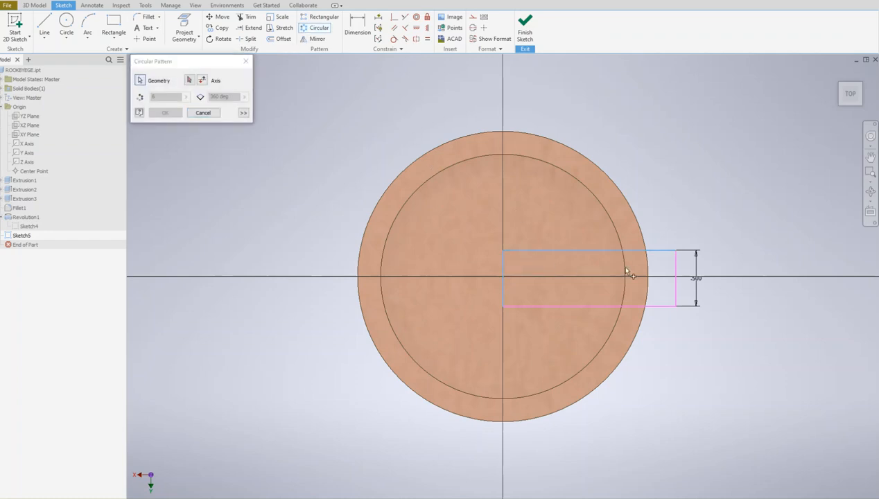
pyautogui.click(535, 306)
pyautogui.click(676, 296)
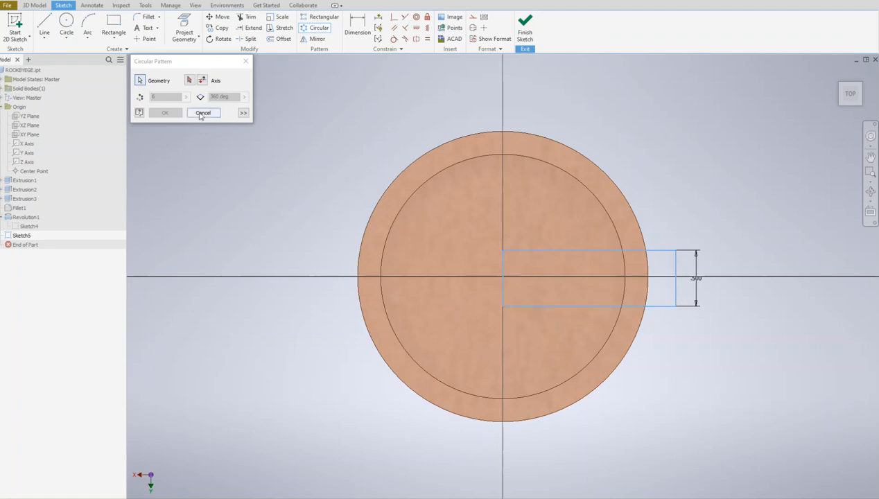
pyautogui.click(242, 113)
pyautogui.click(139, 81)
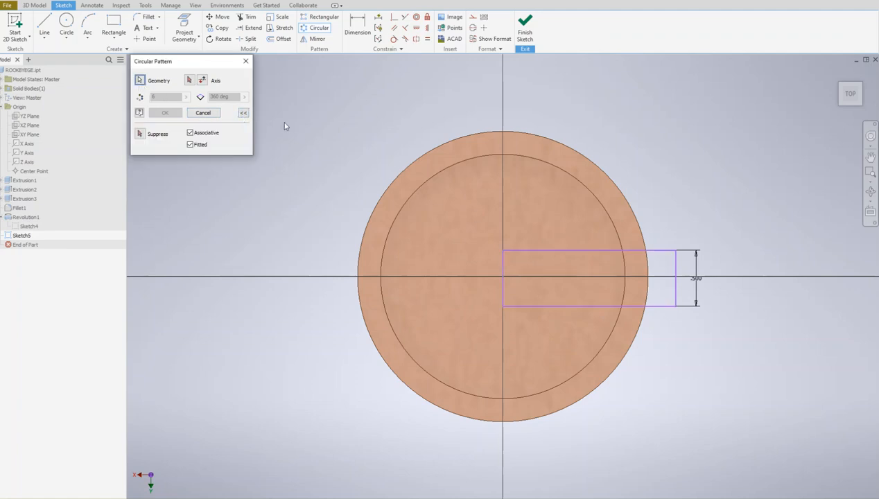
# Pattern the rectangle about the head's centre point as 6 fitted, non-associative instances over 360 degrees
pyautogui.click(189, 80)
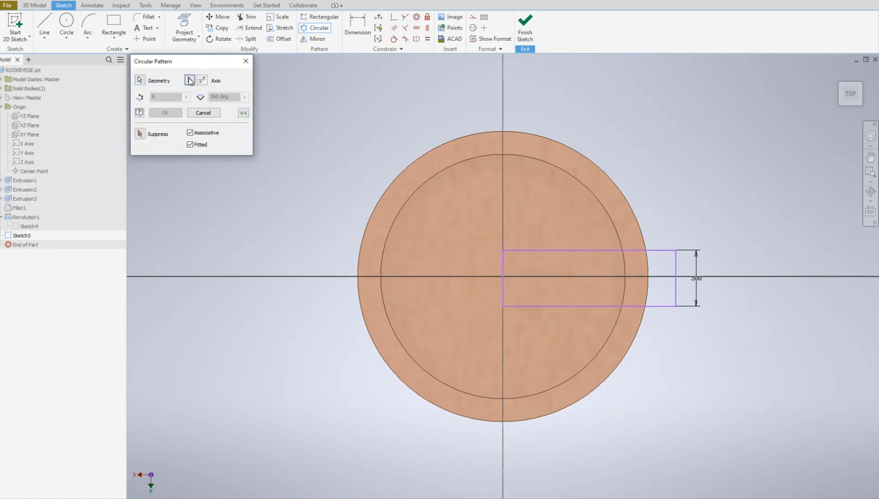
pyautogui.click(503, 278)
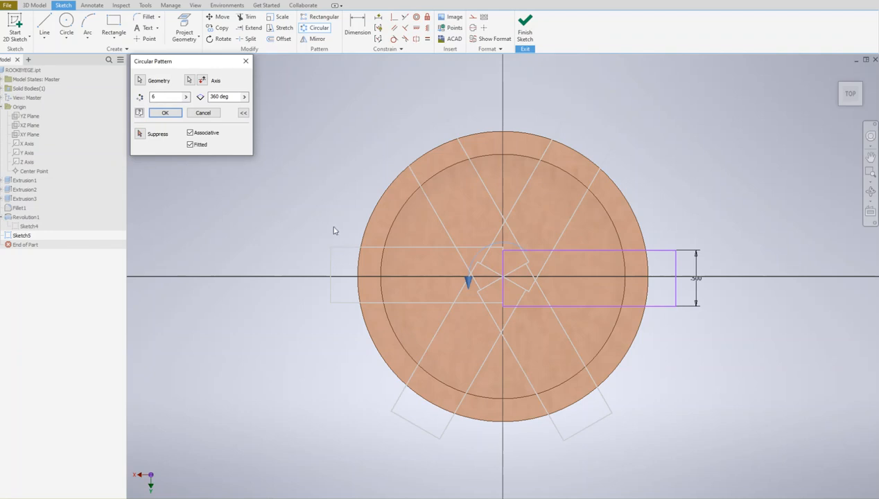
pyautogui.click(191, 133)
pyautogui.click(178, 114)
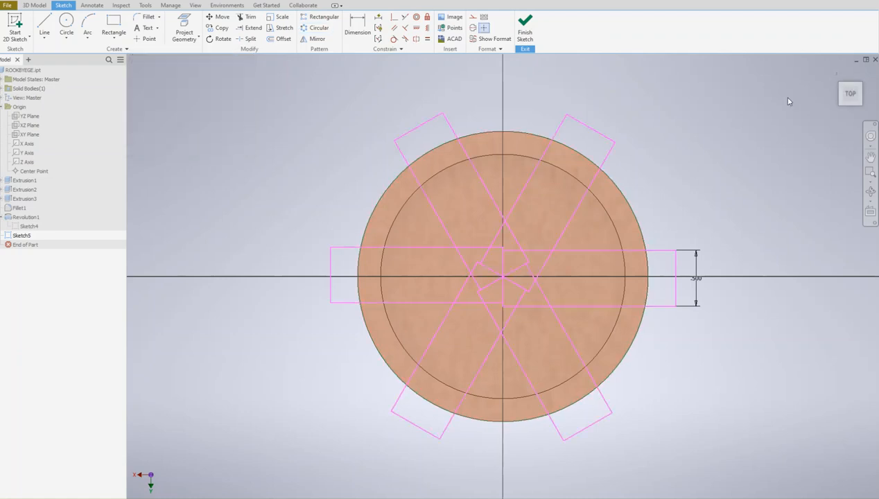
# Finish the sketch and set up a cut extrusion 0.25 in down into the head, using one patterned rectangle as profile
pyautogui.moveTo(850, 92); pyautogui.dragTo(843, 71)
pyautogui.moveTo(822, 119); pyautogui.dragTo(791, 171, button='middle')
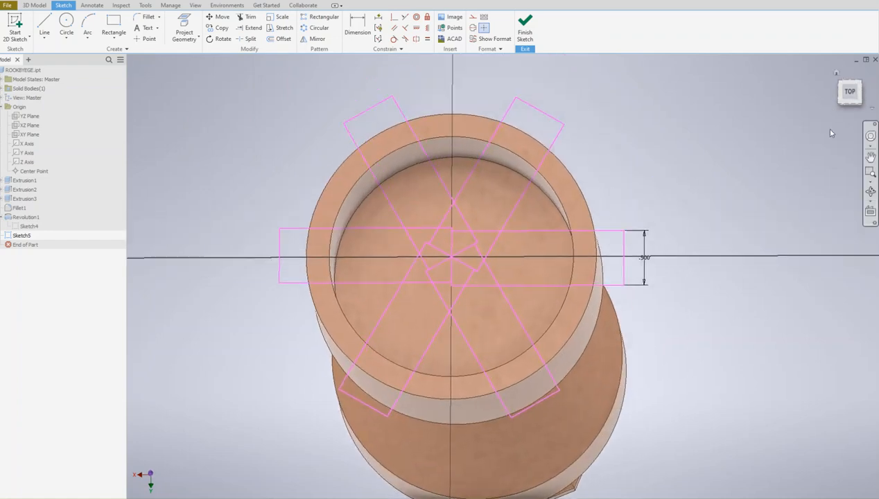
pyautogui.moveTo(851, 98)
pyautogui.mouseDown()
pyautogui.moveTo(838, 87)
pyautogui.moveTo(842, 103)
pyautogui.mouseUp()
pyautogui.moveTo(810, 117); pyautogui.dragTo(796, 204, button='middle')
pyautogui.moveTo(851, 102); pyautogui.dragTo(848, 82)
pyautogui.moveTo(799, 107); pyautogui.dragTo(804, 142, button='middle')
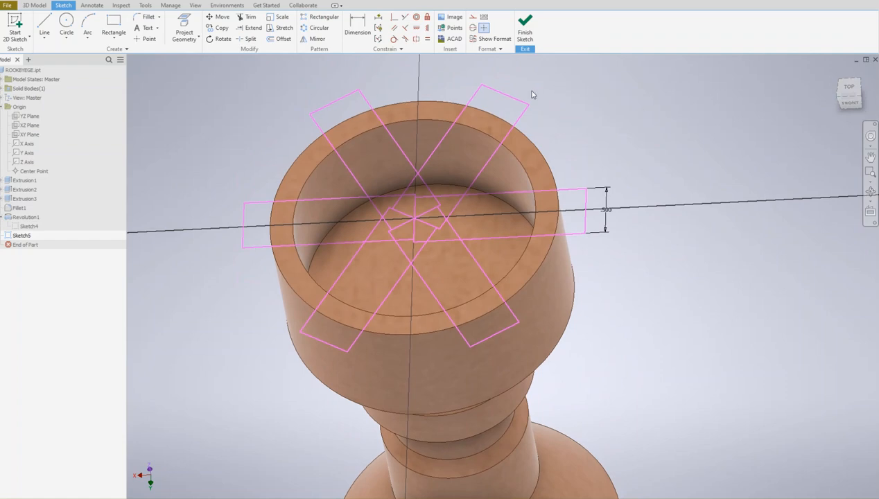
pyautogui.click(525, 29)
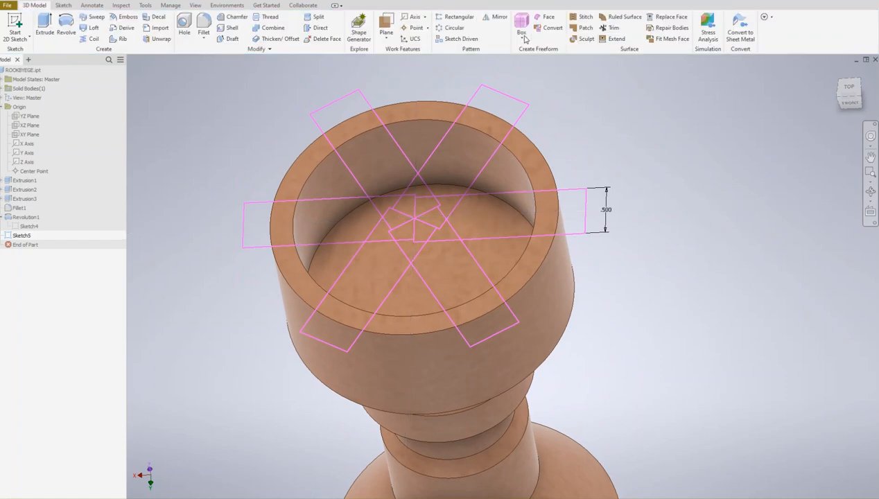
pyautogui.click(45, 26)
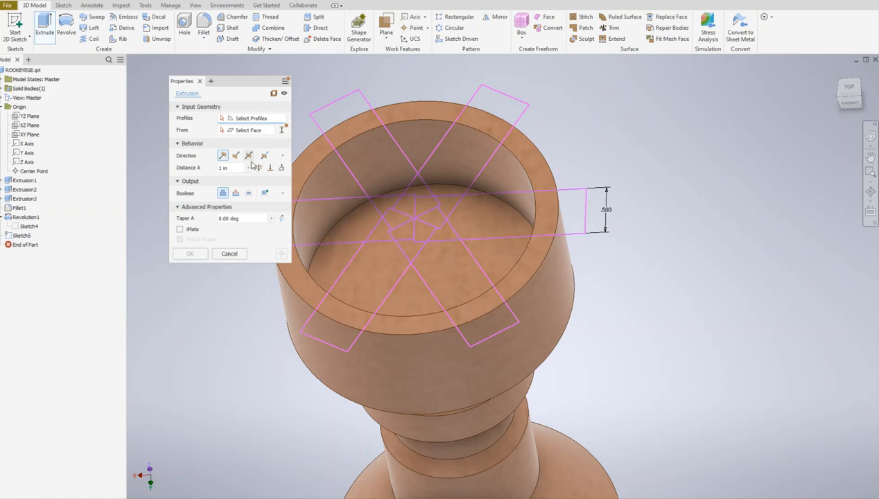
pyautogui.click(236, 193)
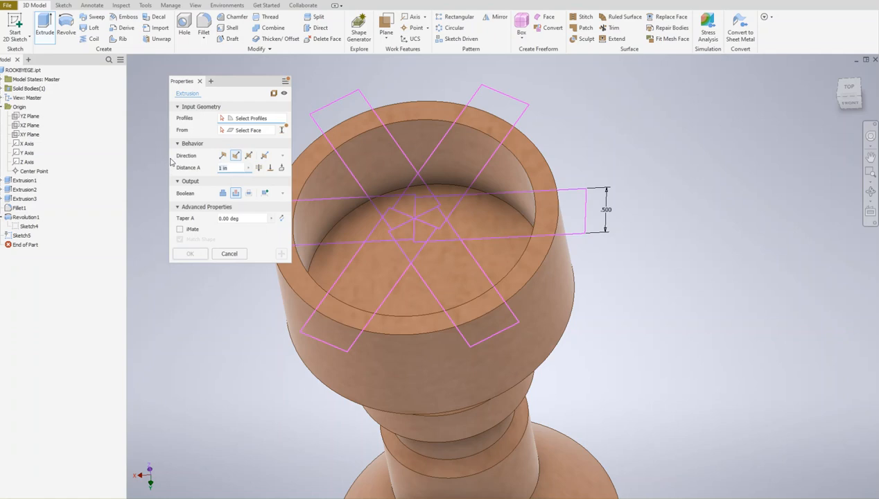
pyautogui.press('BackSpace')
pyautogui.write('.25')
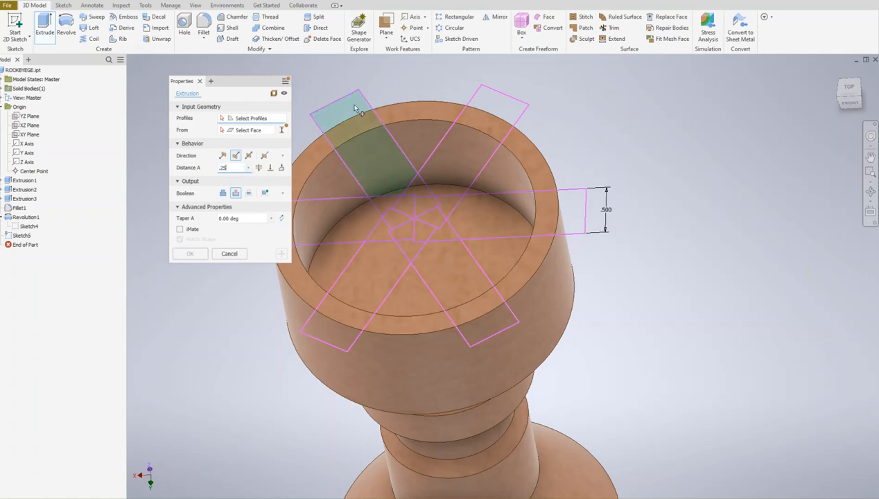
pyautogui.click(350, 108)
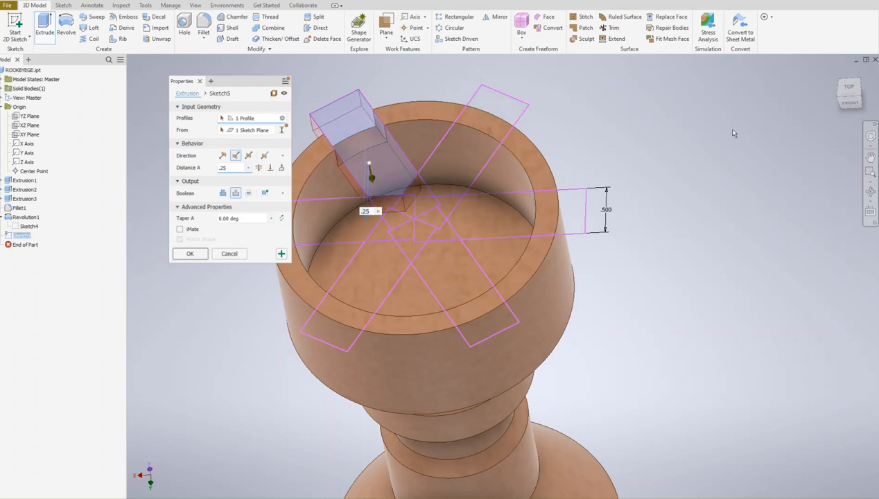
# Set the cut depth to 0.5 in, add the other five rectangles as profiles and cut the battlement notches through the rim
pyautogui.click(850, 88)
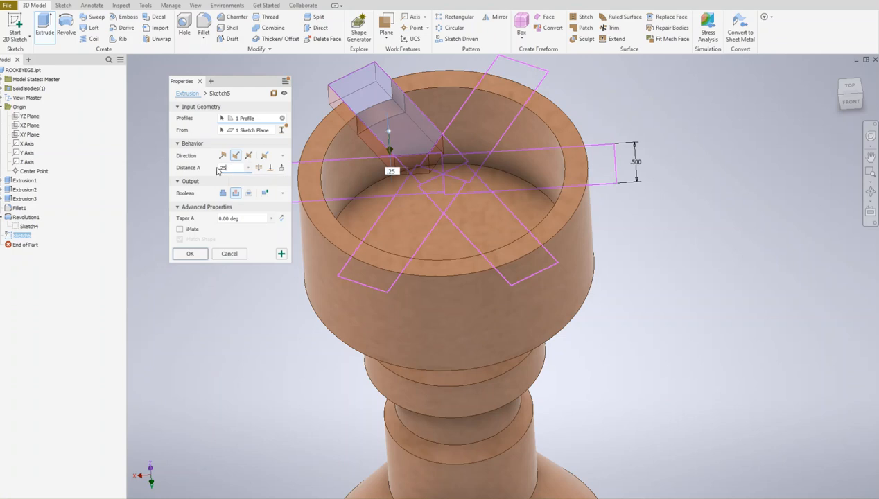
pyautogui.write('.5')
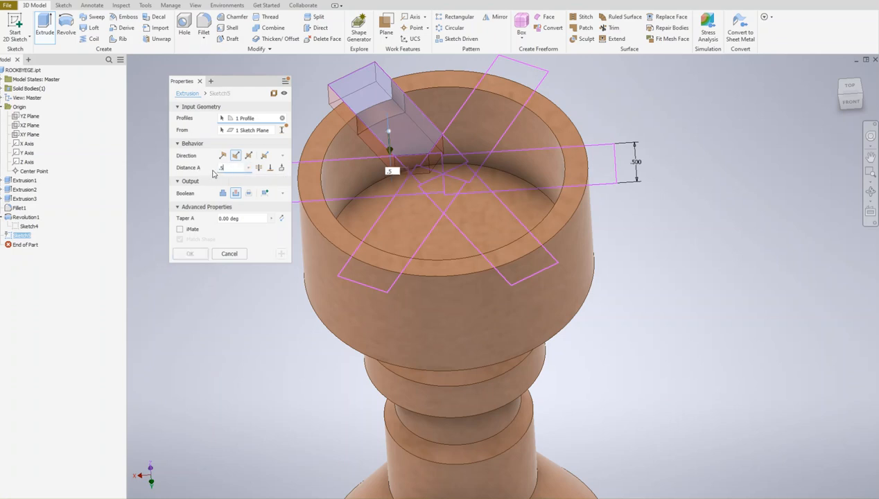
pyautogui.click(524, 76)
pyautogui.click(603, 172)
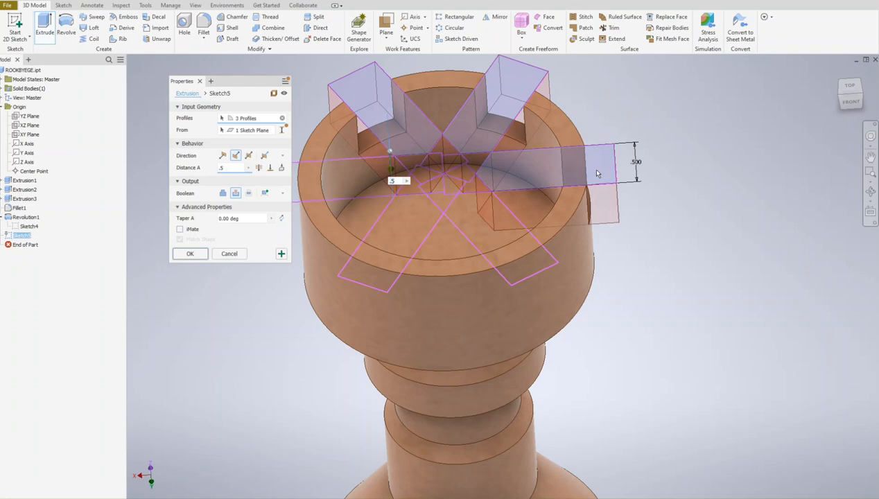
pyautogui.click(534, 265)
pyautogui.click(367, 276)
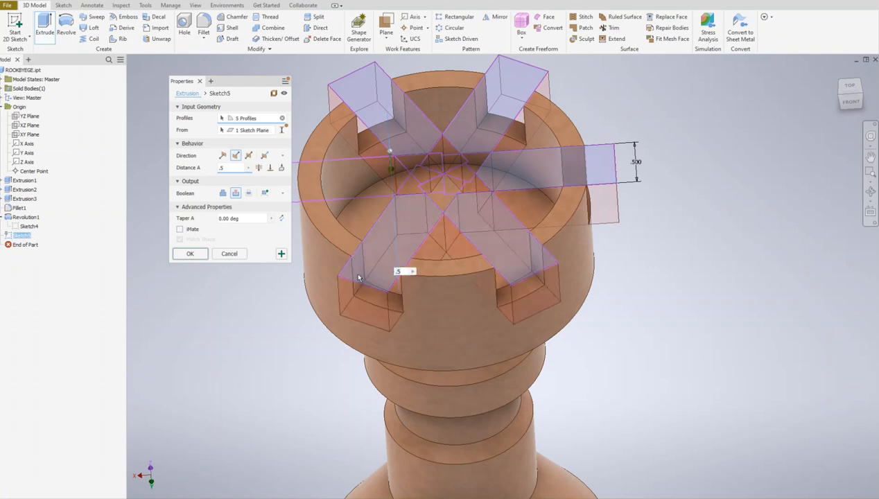
pyautogui.moveTo(380, 235); pyautogui.dragTo(485, 244, button='middle')
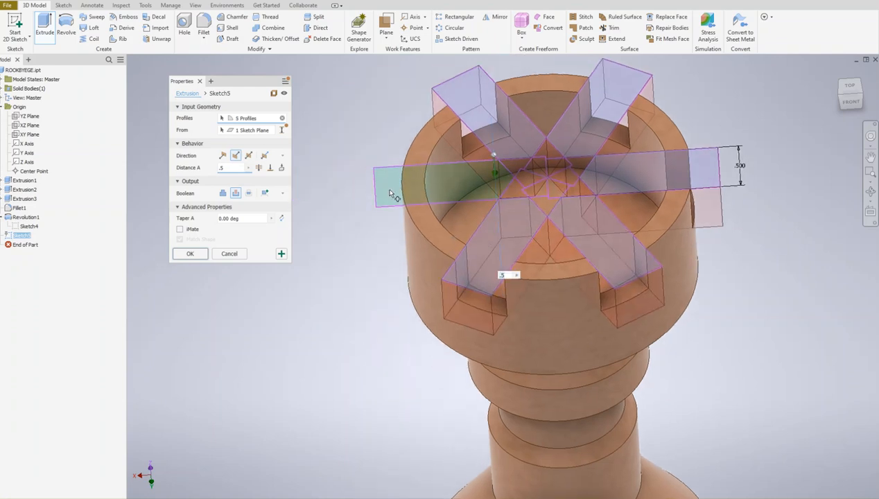
pyautogui.click(383, 187)
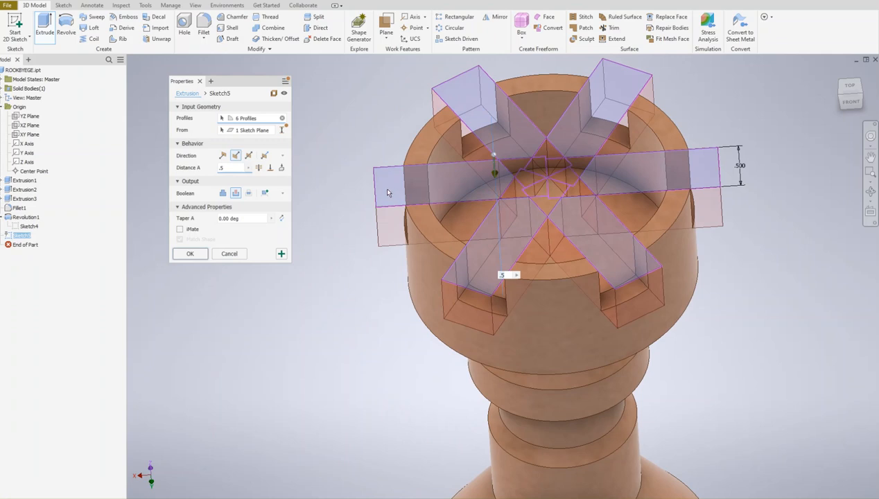
pyautogui.click(195, 257)
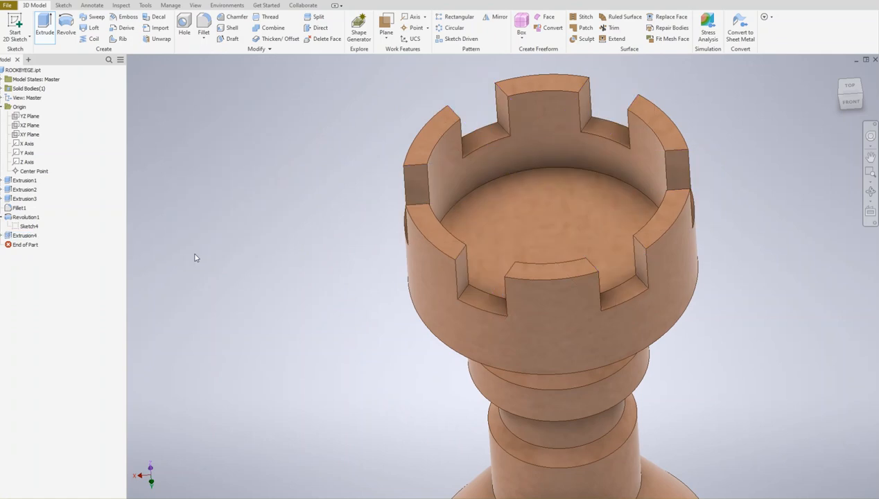
pyautogui.scroll(-5, 418, 234)
pyautogui.scroll(5, 418, 230)
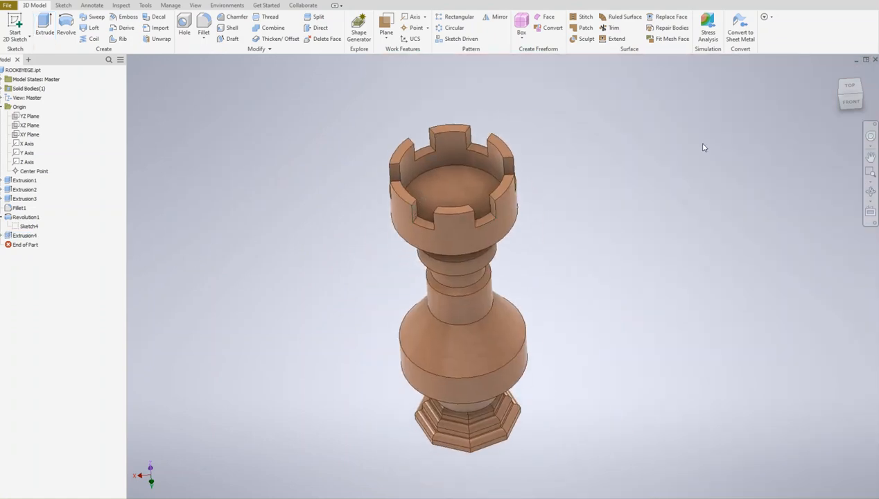
pyautogui.moveTo(655, 176)
pyautogui.mouseDown(button='middle')
pyautogui.moveTo(679, 161)
pyautogui.moveTo(666, 164)
pyautogui.mouseUp(button='middle')
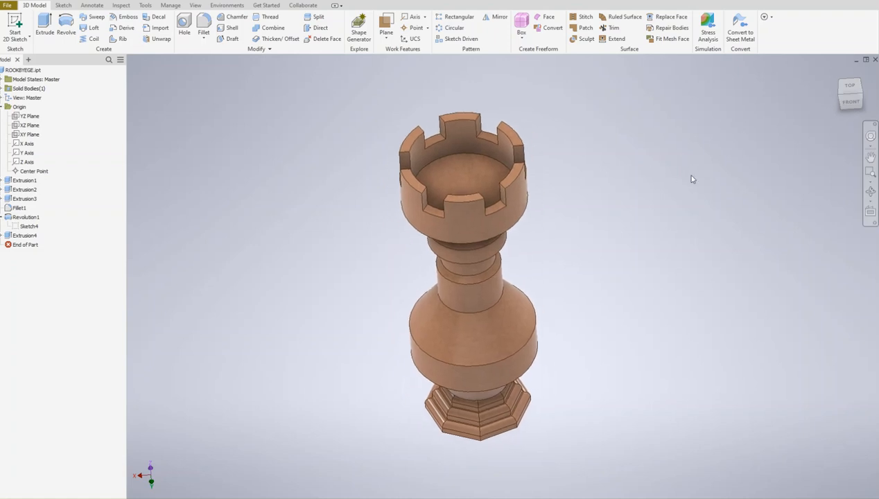